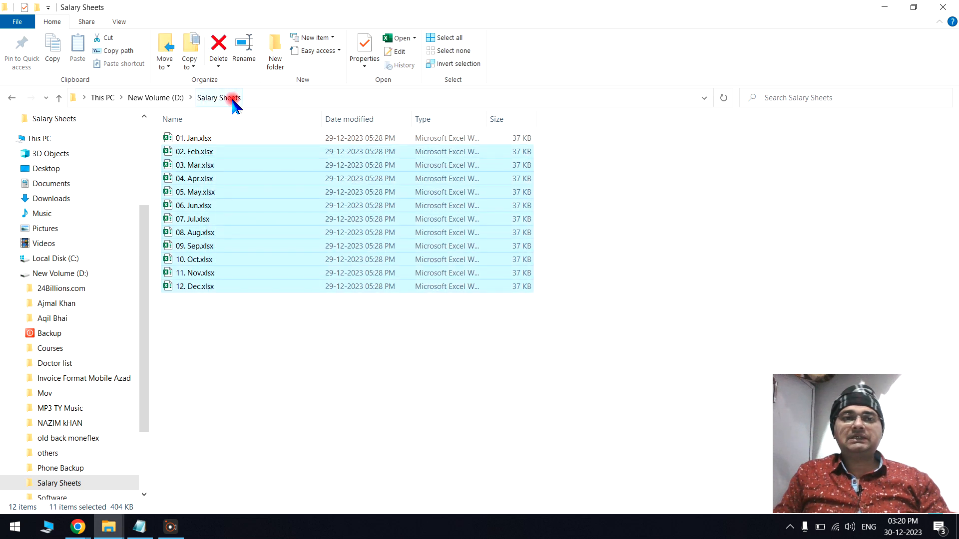
# Open 01. Jan.xlsx from the Salary Sheets folder, review its Delhi, Mumbai and Kolkata Branch sheets, and close the workbook
pyautogui.moveTo(202, 334); pyautogui.dragTo(229, 144)
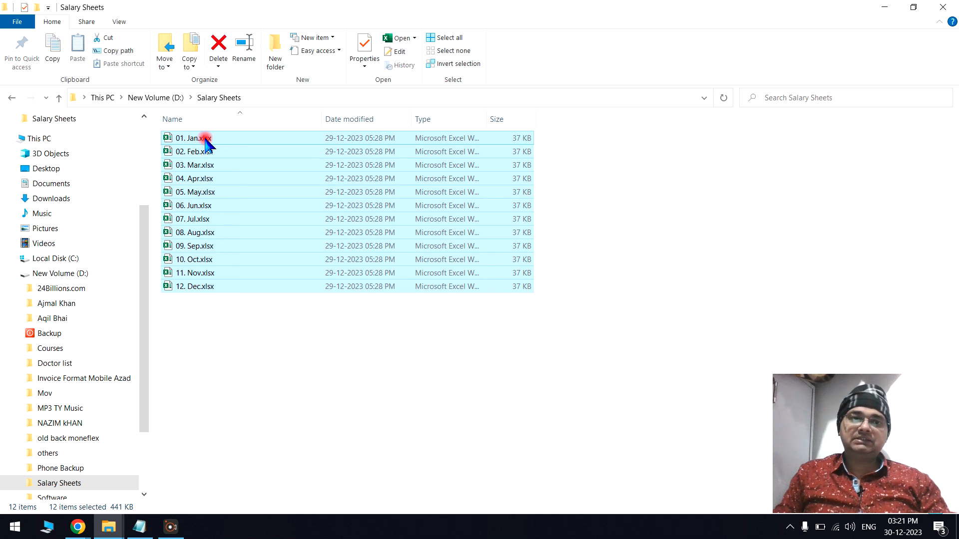
pyautogui.click(206, 141)
pyautogui.click(209, 140)
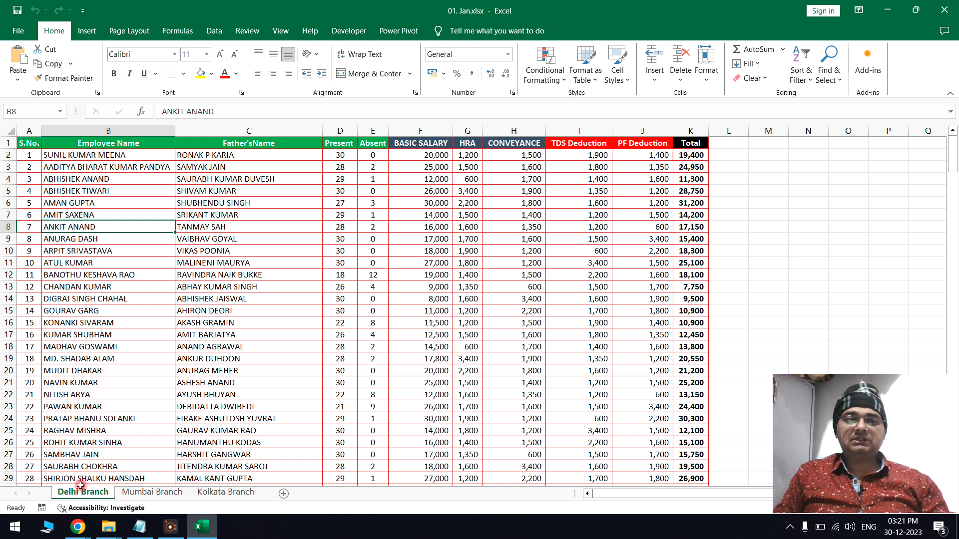
pyautogui.moveTo(100, 194); pyautogui.dragTo(410, 265)
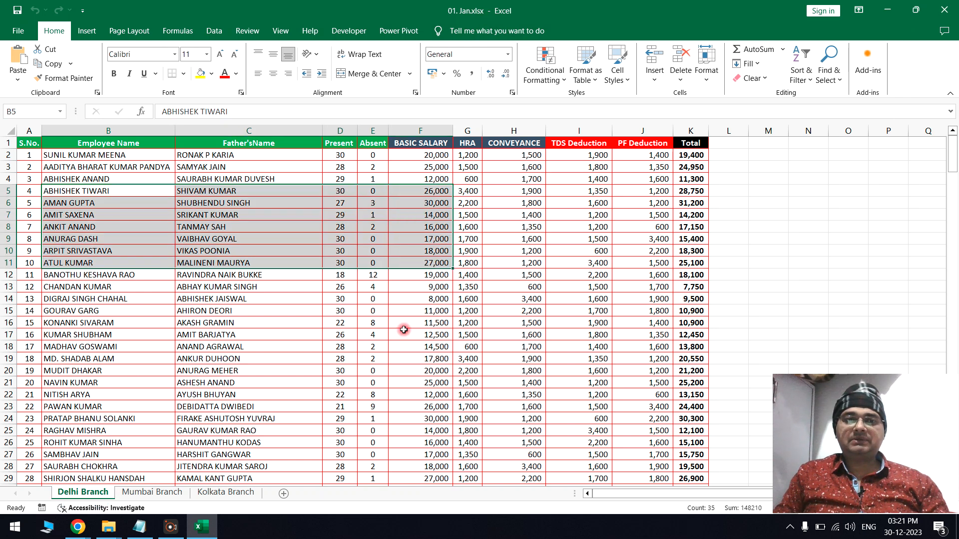
pyautogui.click(159, 492)
pyautogui.moveTo(111, 202); pyautogui.dragTo(318, 312)
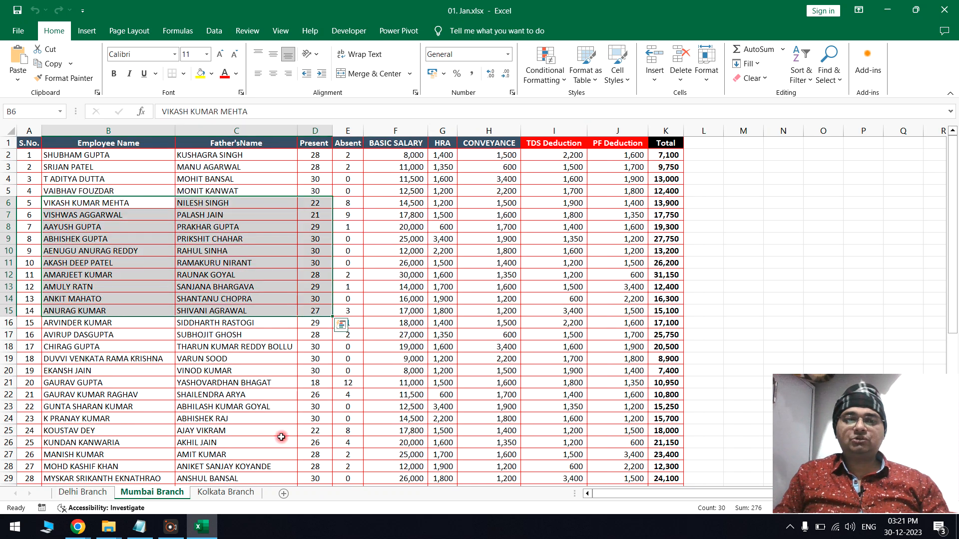
pyautogui.click(246, 485)
pyautogui.click(242, 490)
pyautogui.moveTo(79, 179); pyautogui.dragTo(305, 330)
pyautogui.click(388, 252)
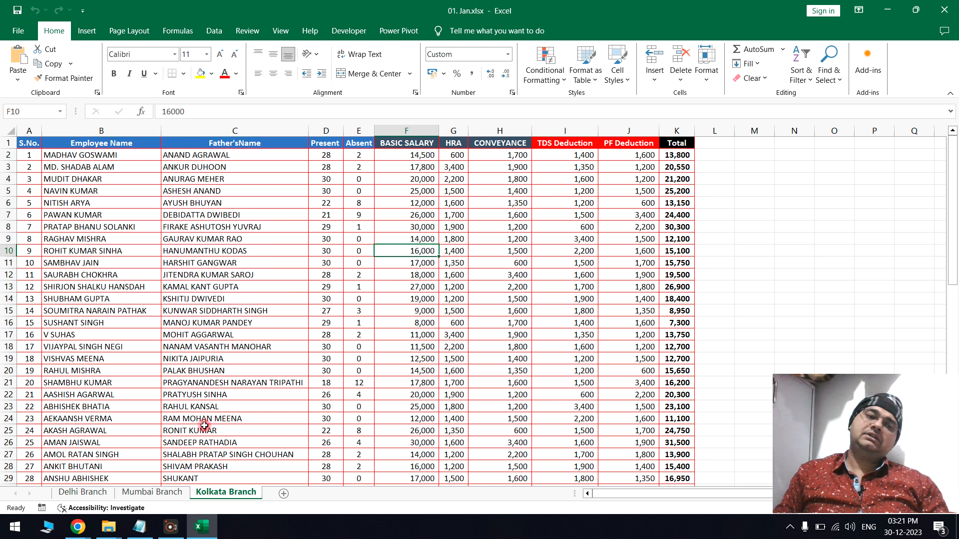
pyautogui.click(943, 11)
pyautogui.doubleClick(215, 153)
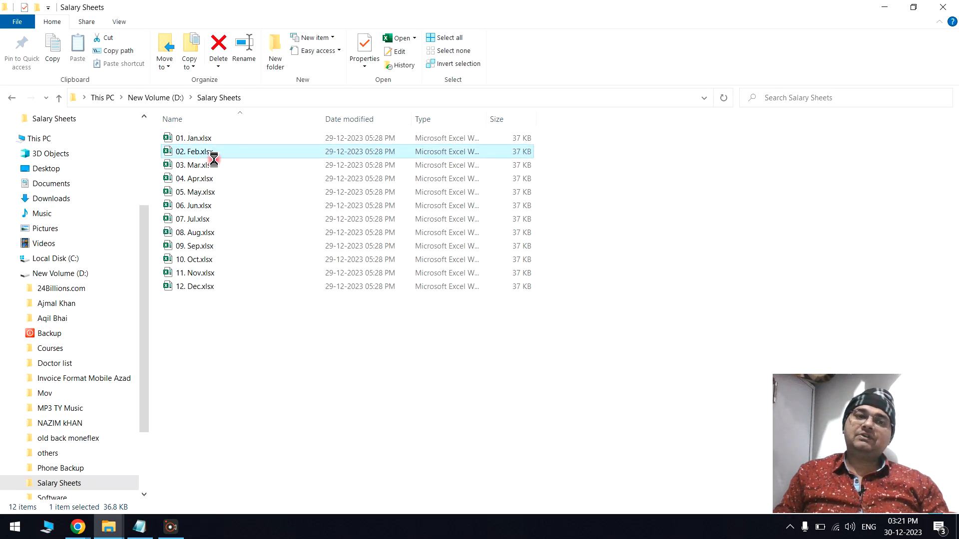
pyautogui.click(213, 181)
pyautogui.click(209, 193)
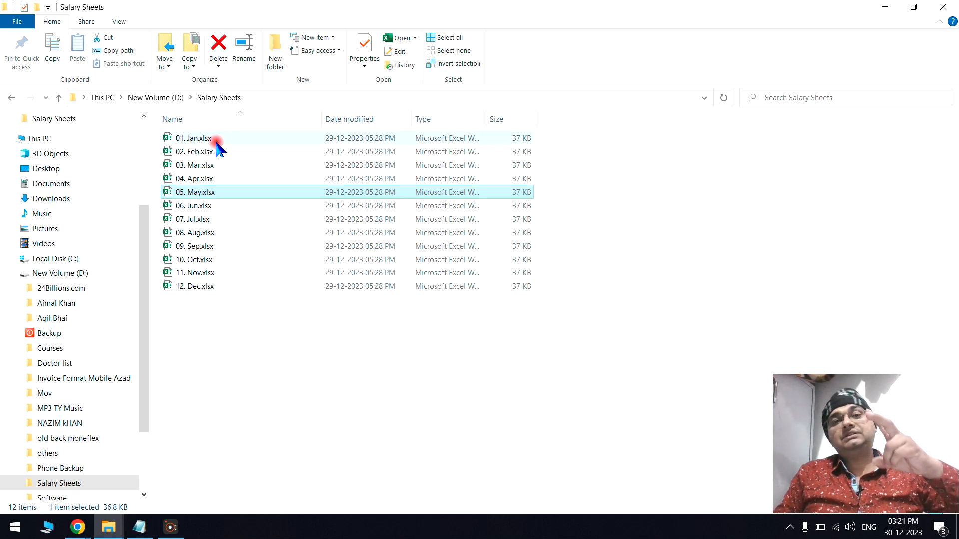
pyautogui.moveTo(221, 316); pyautogui.dragTo(210, 149)
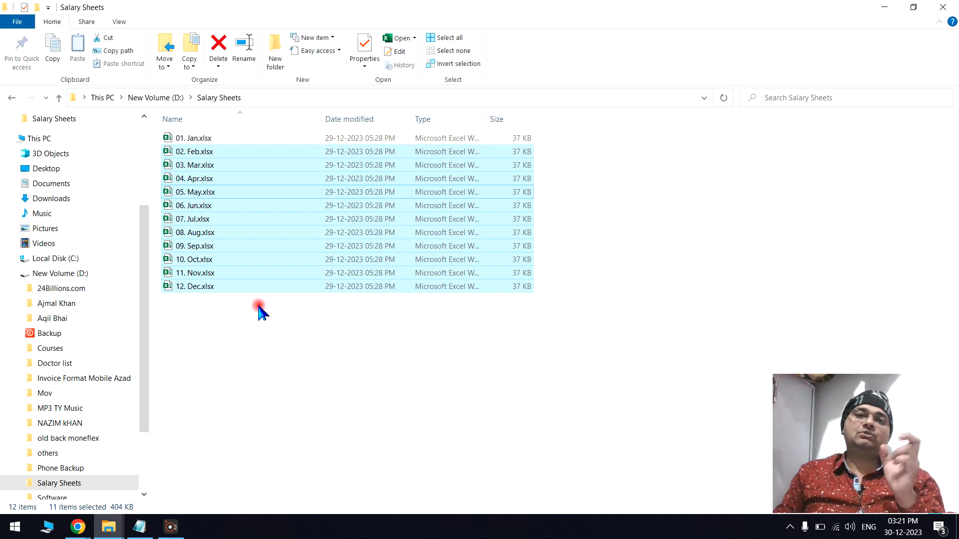
pyautogui.moveTo(311, 395)
pyautogui.mouseDown()
pyautogui.moveTo(306, 189)
pyautogui.moveTo(302, 383)
pyautogui.mouseUp()
pyautogui.hotkey('ctrl', 'a')
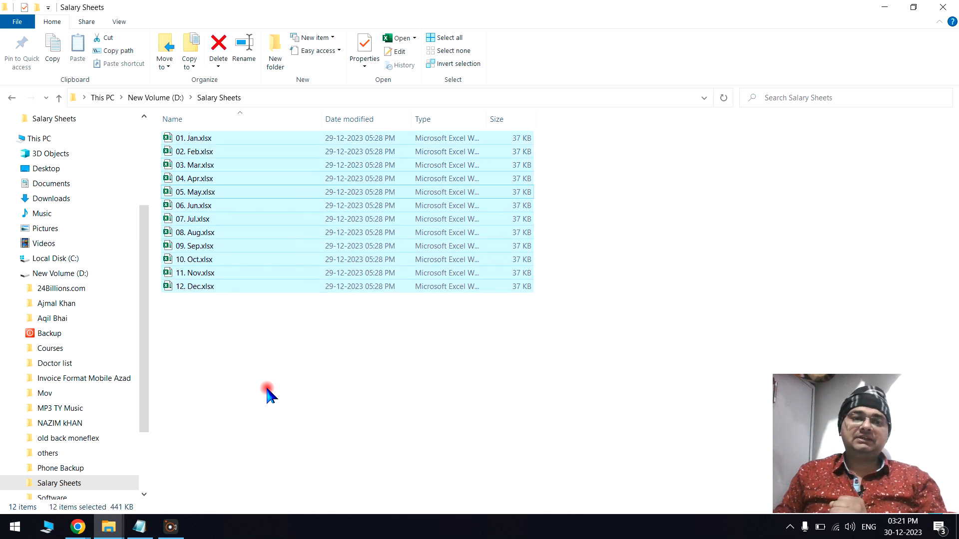
pyautogui.moveTo(223, 353); pyautogui.dragTo(213, 138)
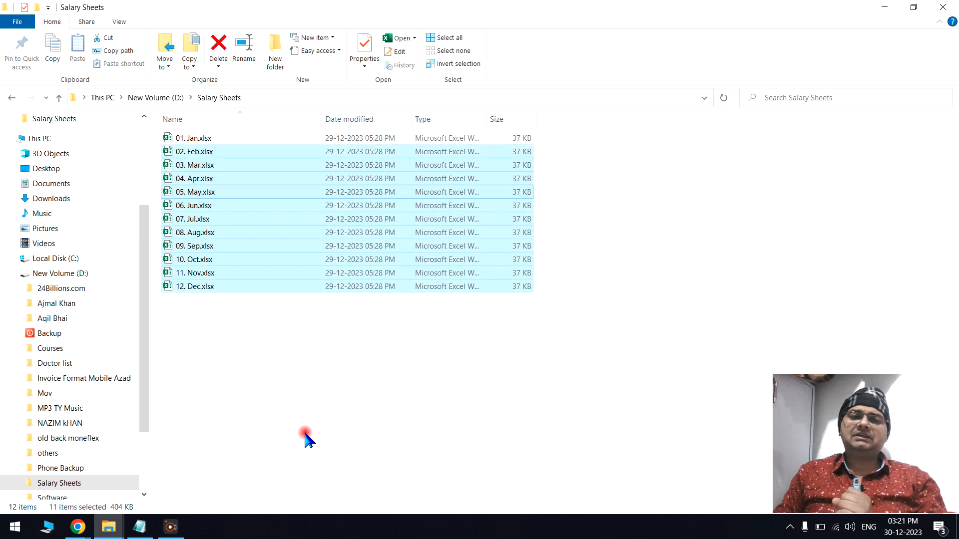
pyautogui.click(306, 439)
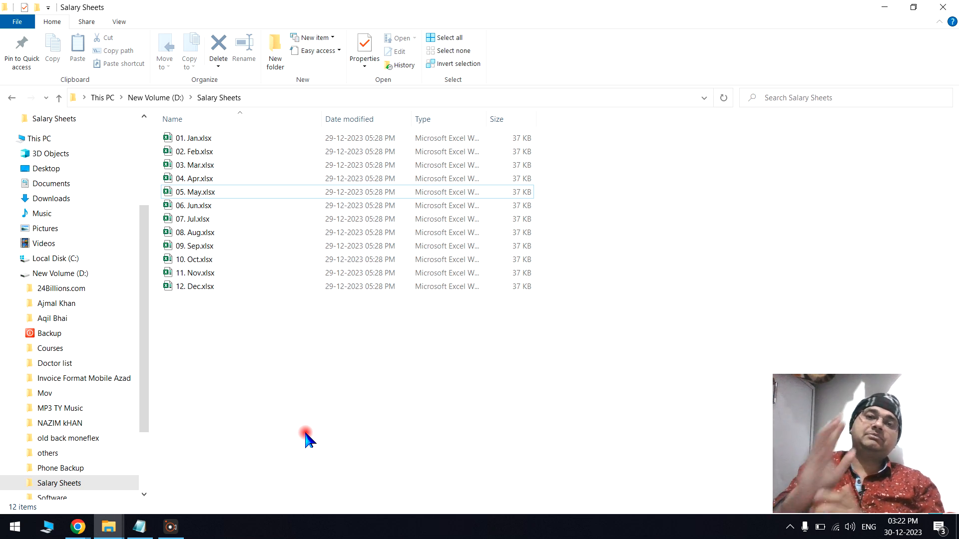
pyautogui.rightClick(338, 341)
pyautogui.click(397, 202)
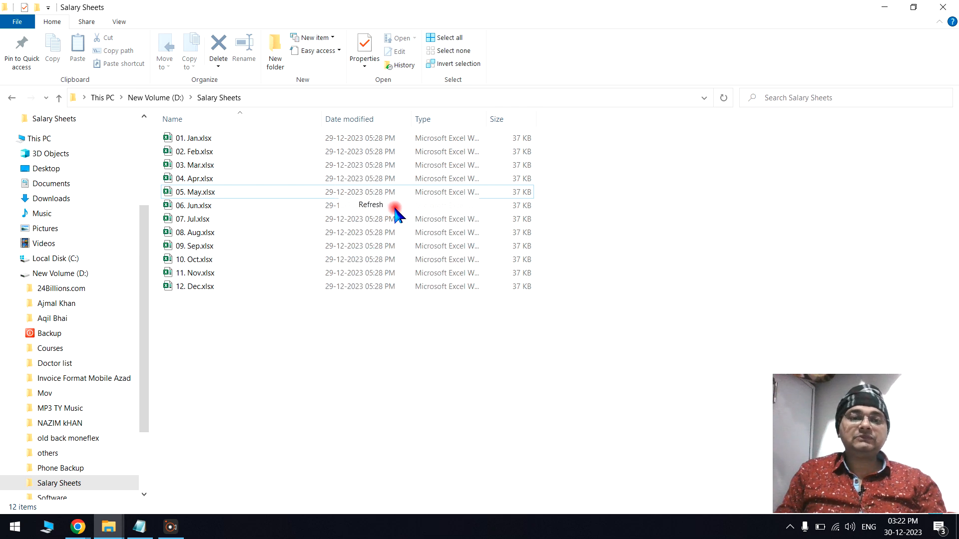
# Switch to Chrome, skim the article on merging multiple Excel files with VBA code, and return to the Salary Sheets folder
pyautogui.click(73, 534)
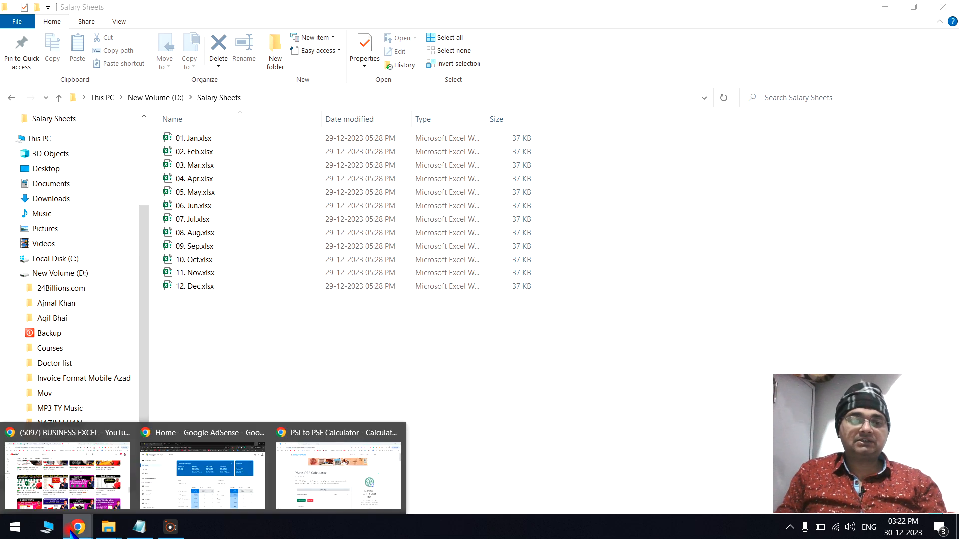
pyautogui.click(82, 484)
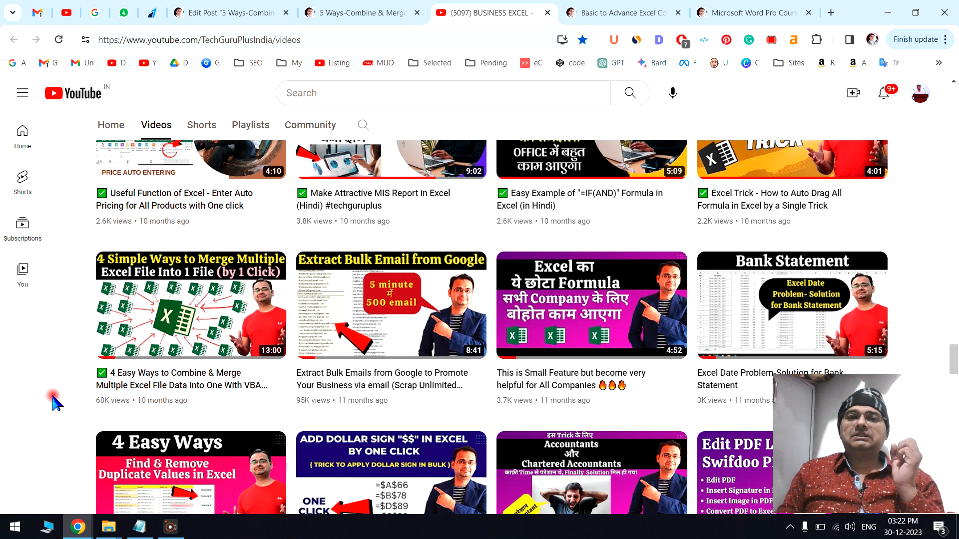
pyautogui.click(385, 14)
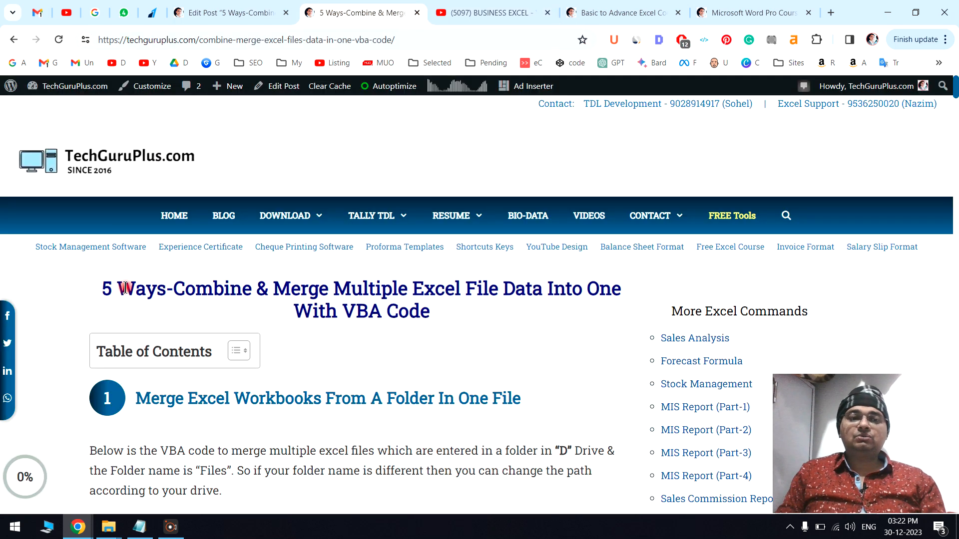
pyautogui.scroll(-2, 214, 380)
pyautogui.moveTo(113, 206); pyautogui.dragTo(260, 204)
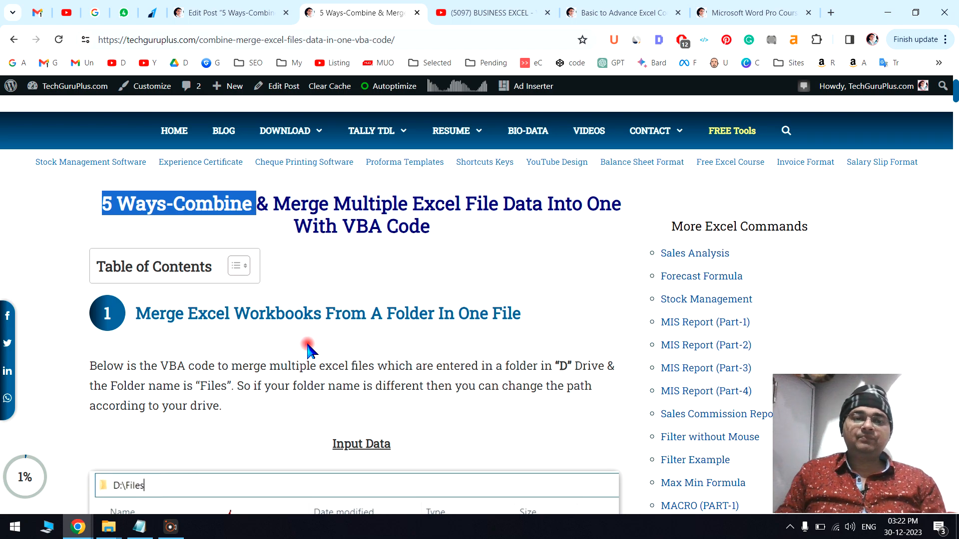
pyautogui.scroll(-20, 308, 349)
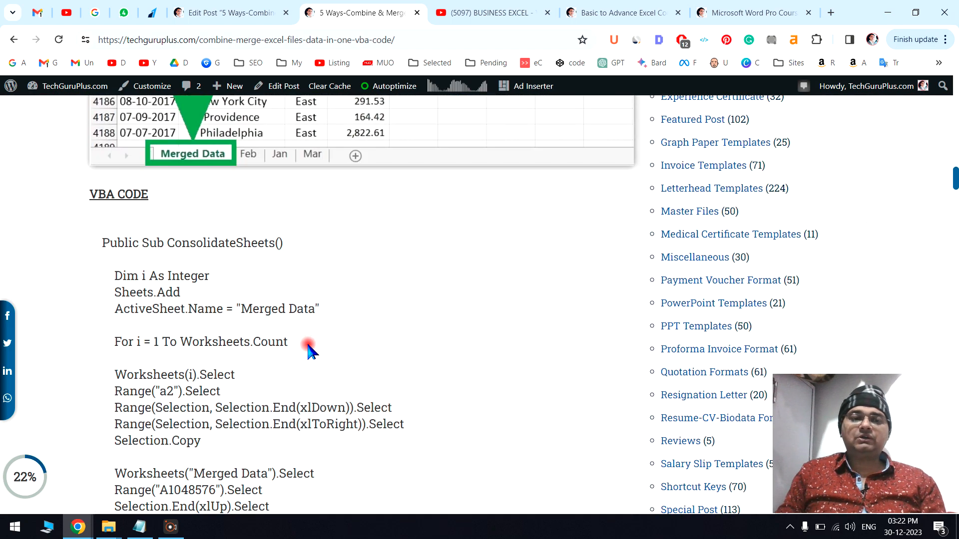
pyautogui.scroll(20, 309, 349)
pyautogui.moveTo(108, 527)
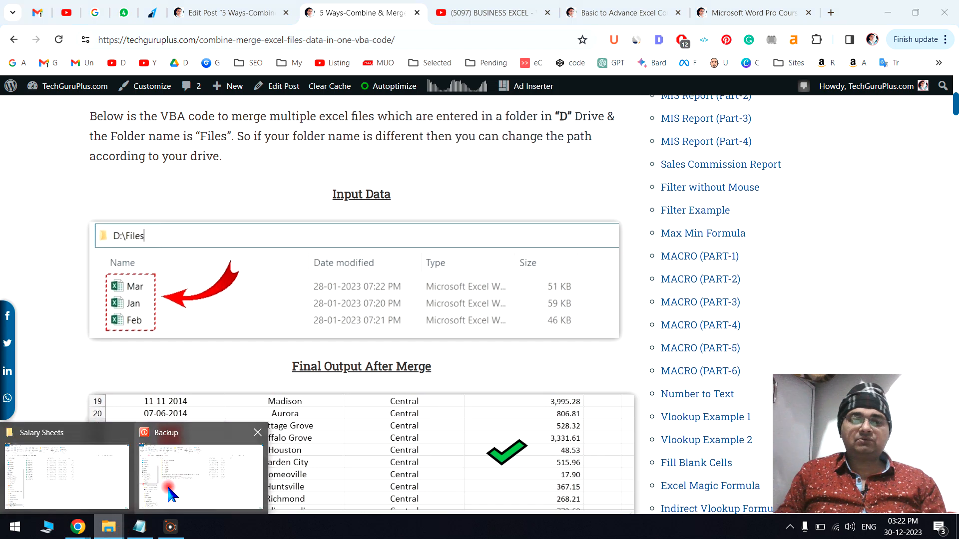
pyautogui.click(47, 477)
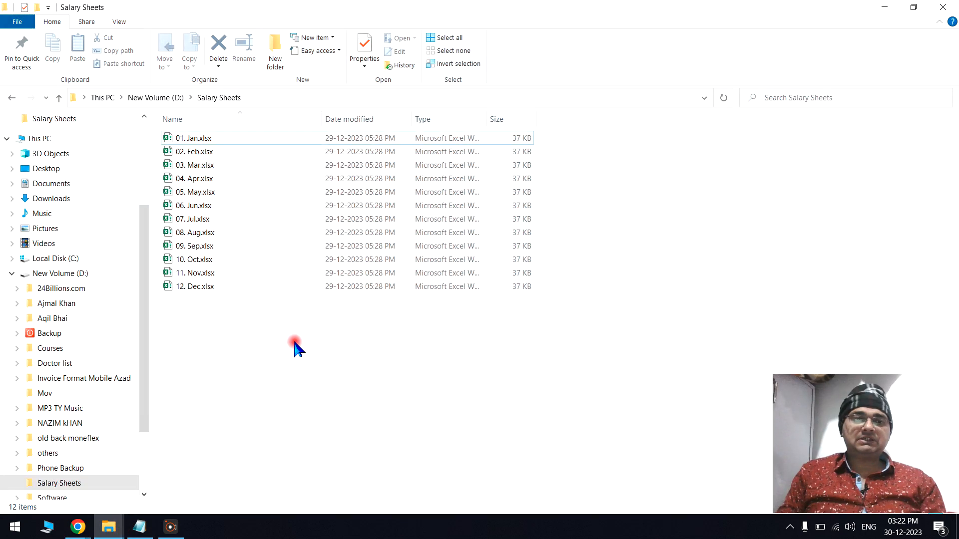
pyautogui.moveTo(467, 349); pyautogui.dragTo(288, 358)
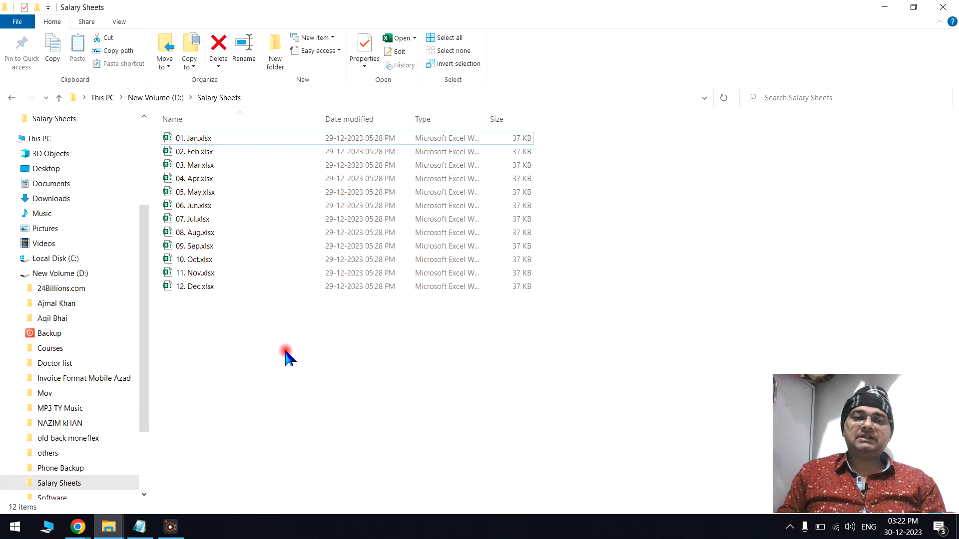
# Start Excel and create a new blank workbook
pyautogui.click(7, 528)
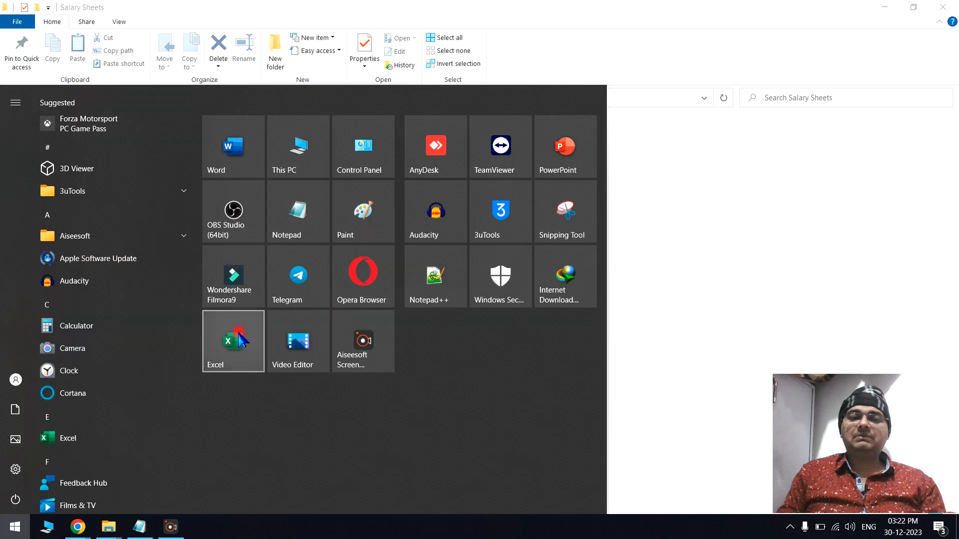
pyautogui.click(239, 332)
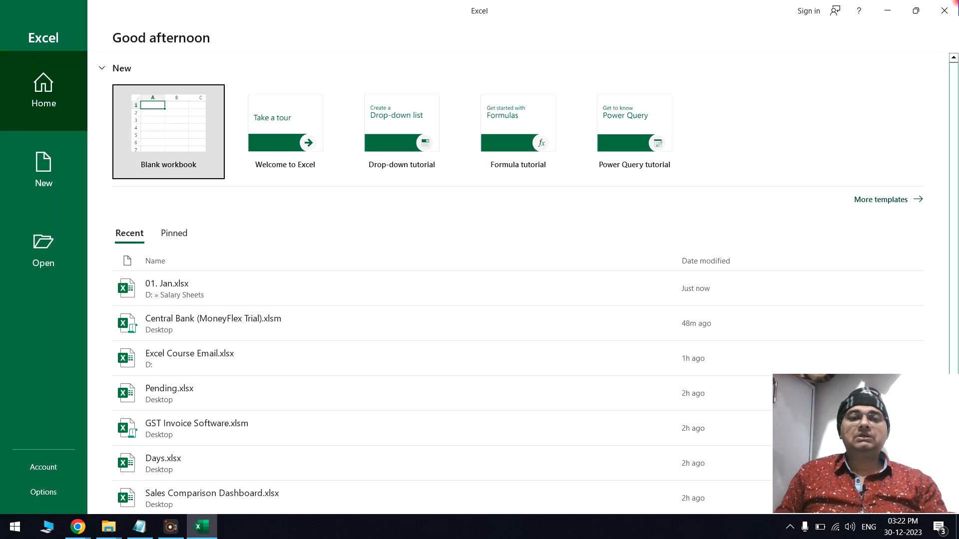
pyautogui.click(207, 142)
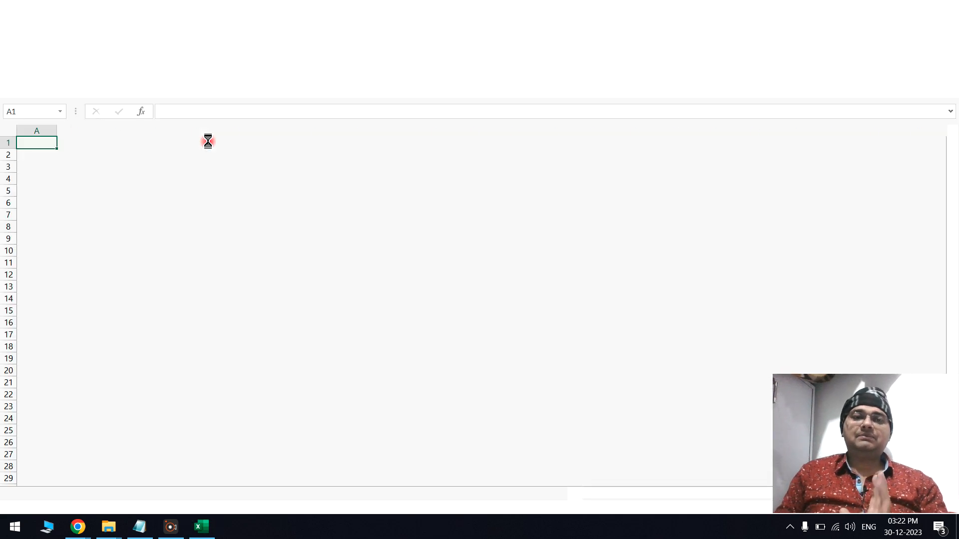
pyautogui.click(229, 239)
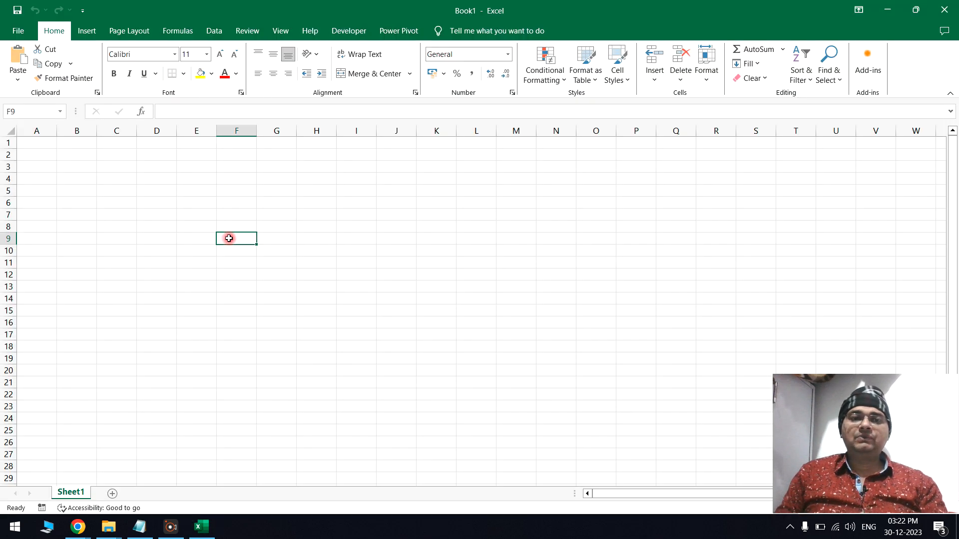
# Open Sheet1's code in the Visual Basic editor and restore the editor to a smaller floating window over the workbook
pyautogui.rightClick(72, 493)
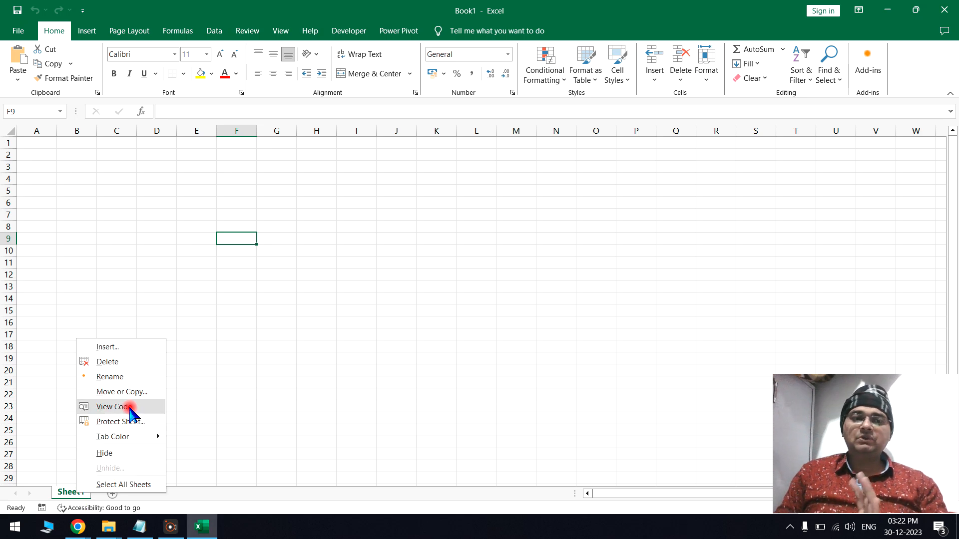
pyautogui.click(129, 407)
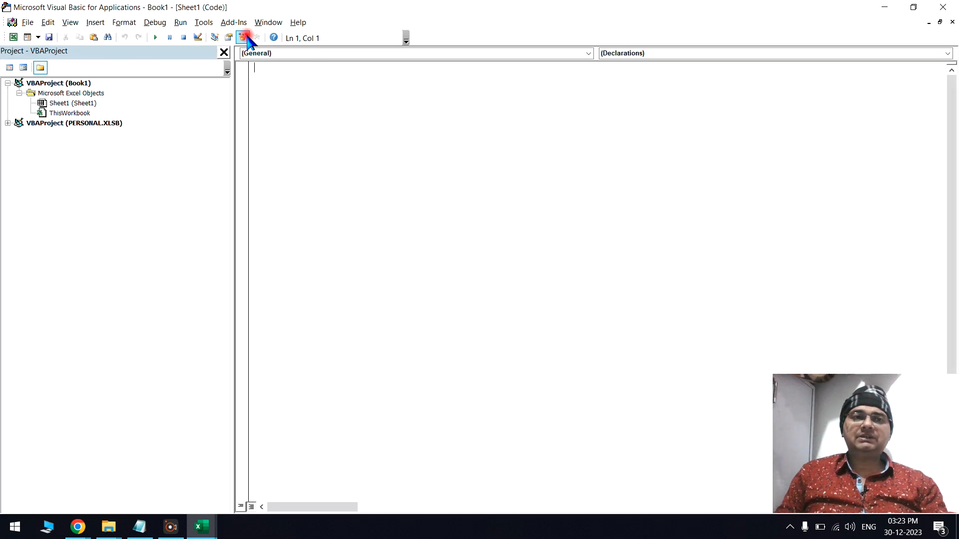
pyautogui.doubleClick(266, 7)
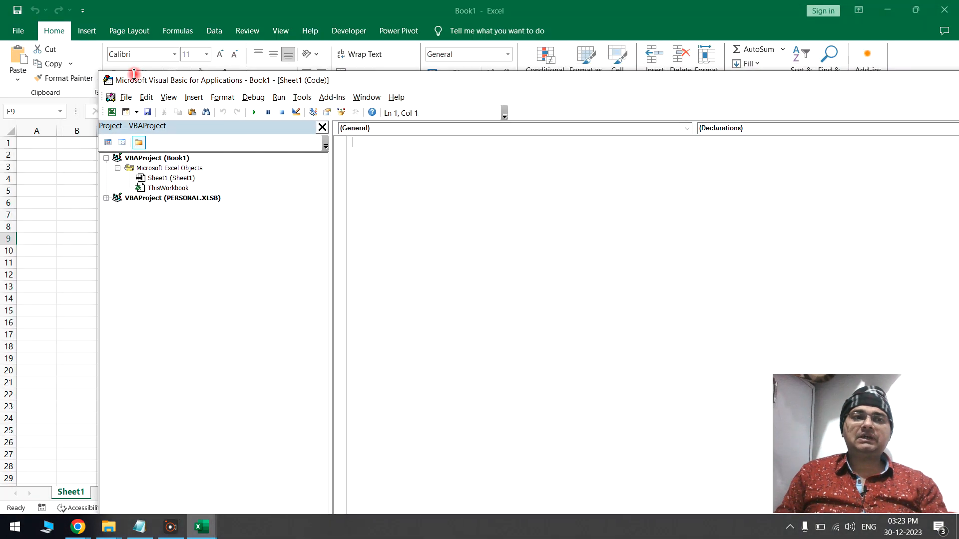
pyautogui.moveTo(134, 74); pyautogui.dragTo(127, 199)
pyautogui.moveTo(301, 206); pyautogui.dragTo(336, 64)
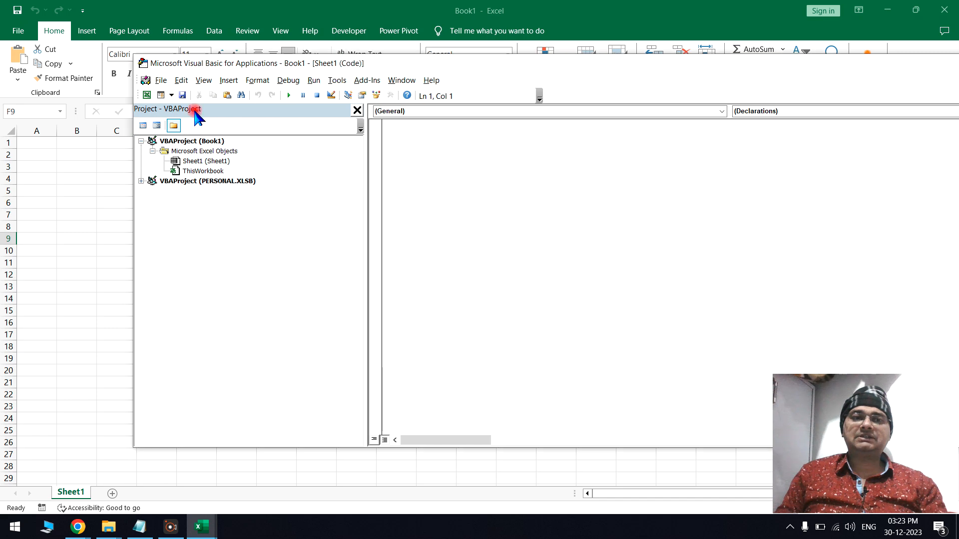
pyautogui.moveTo(175, 134); pyautogui.dragTo(444, 131)
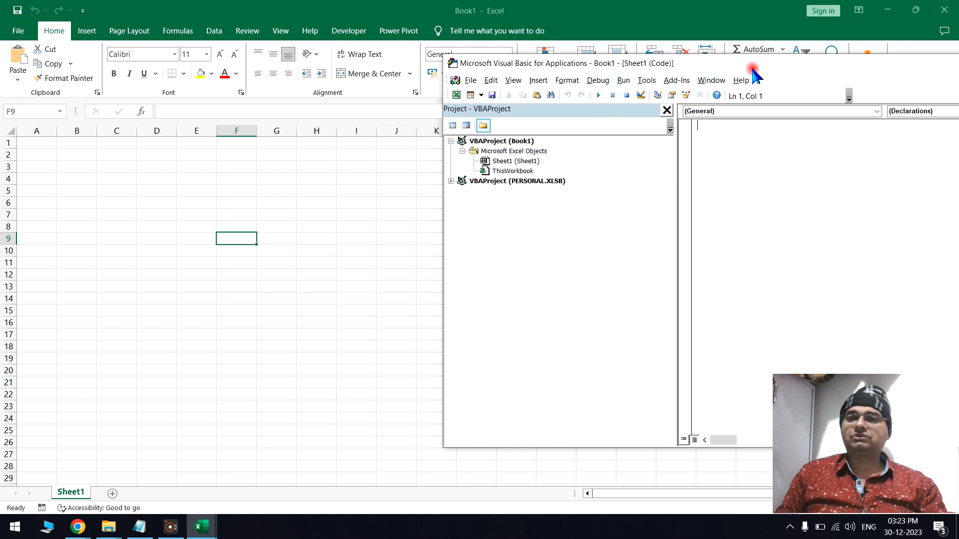
pyautogui.moveTo(752, 63); pyautogui.dragTo(438, 60)
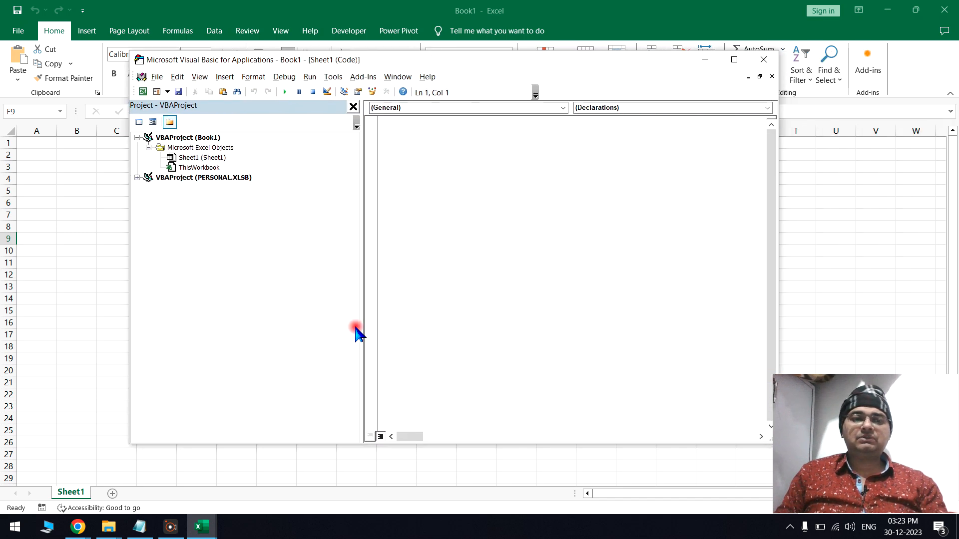
# Close the Visual Basic editor and reopen it from the worksheet
pyautogui.click(765, 61)
pyautogui.click(340, 220)
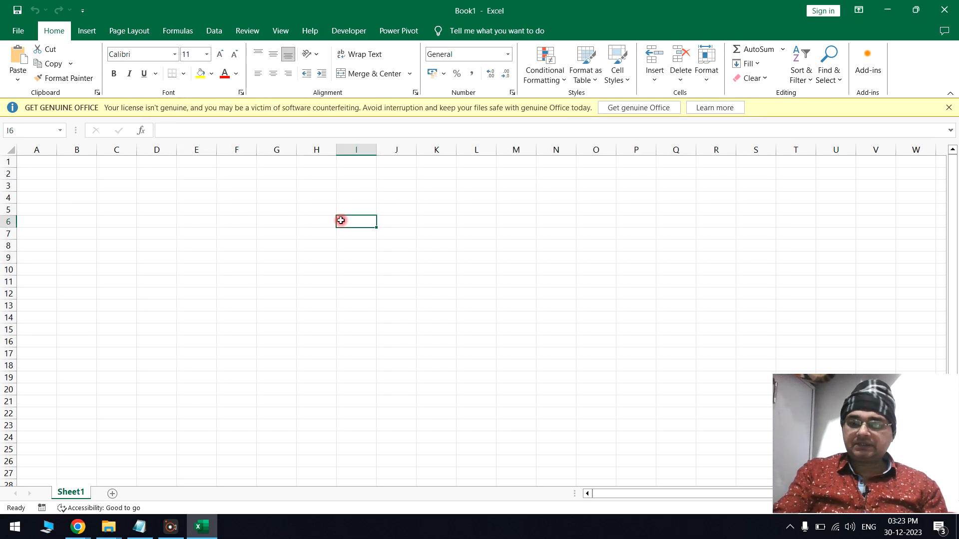
pyautogui.hotkey('alt', 'F11')
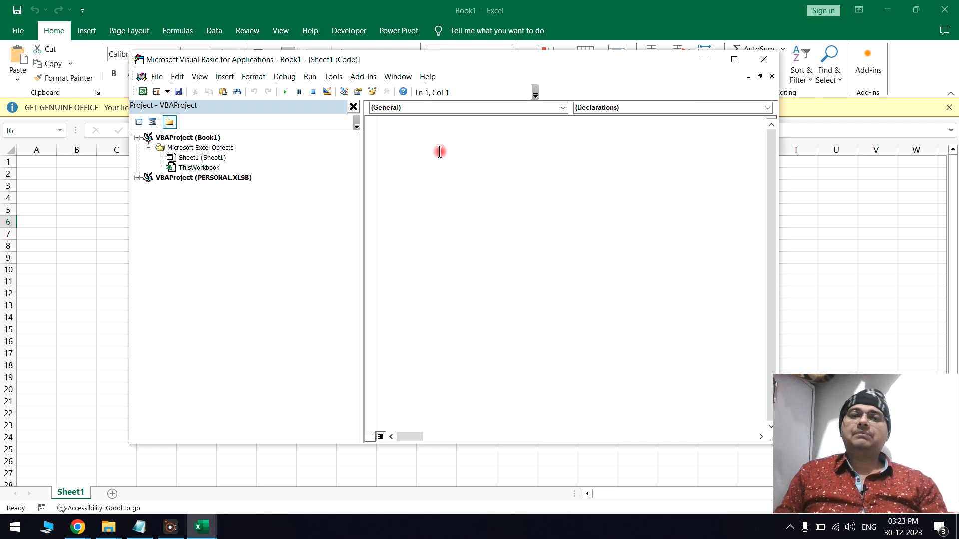
# Switch to Chrome and highlight the title of the article on combining and merging multiple Excel files
pyautogui.click(78, 527)
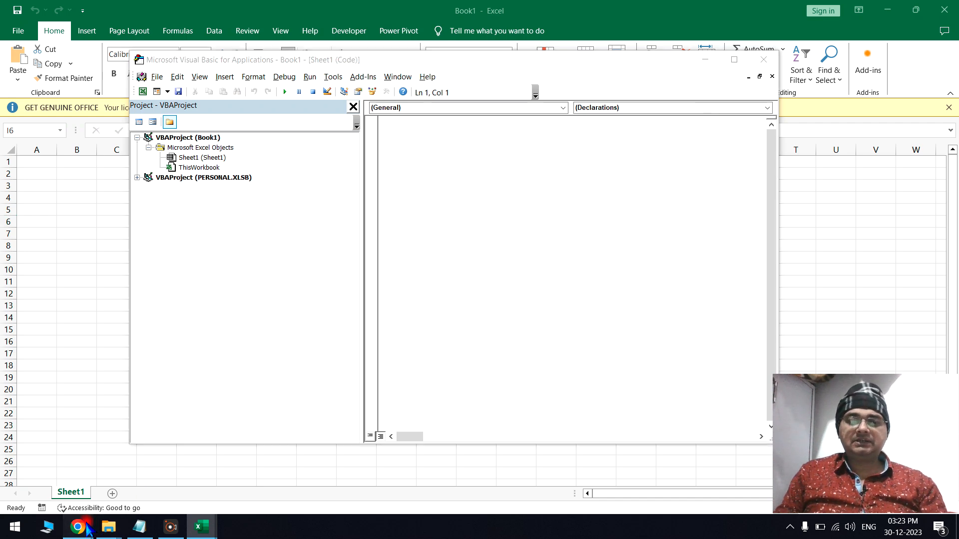
pyautogui.click(86, 484)
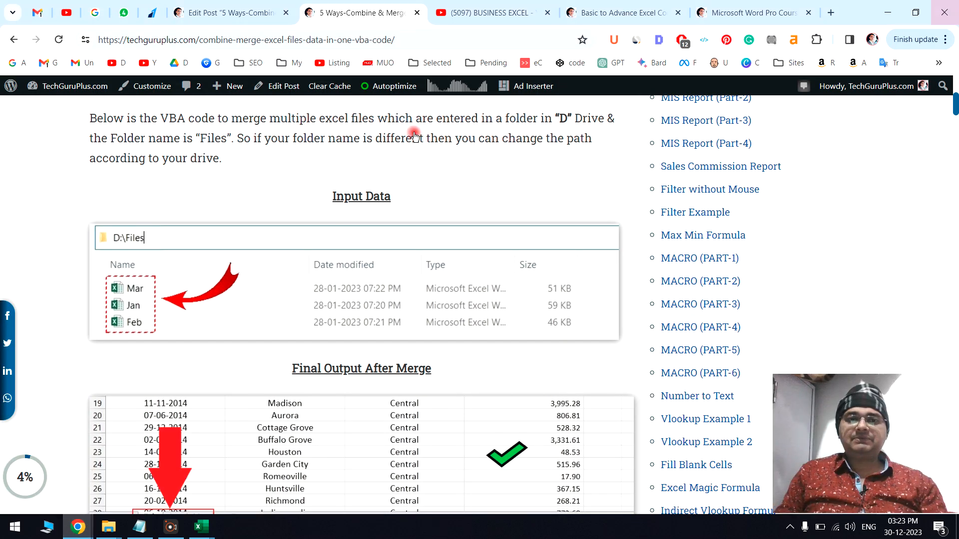
pyautogui.scroll(6, 313, 272)
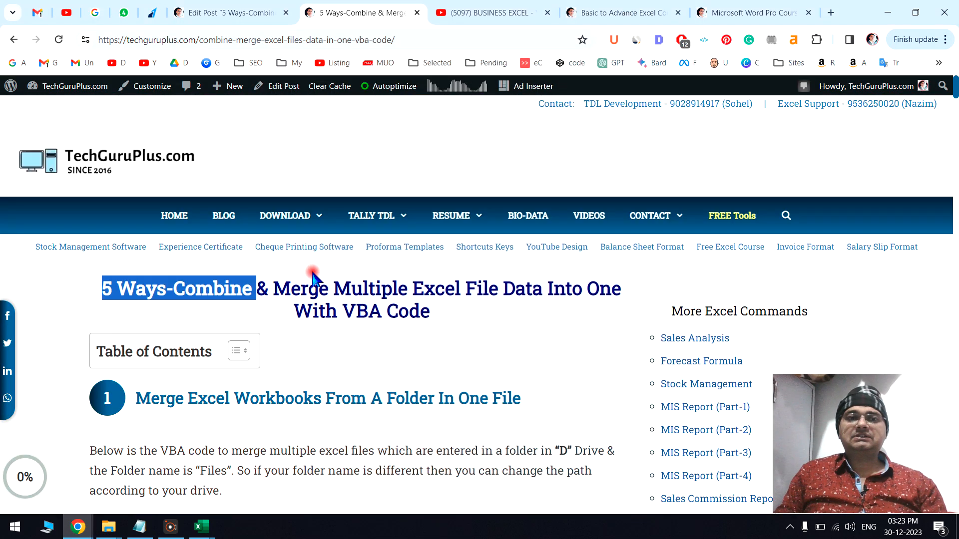
pyautogui.click(372, 299)
pyautogui.moveTo(106, 292); pyautogui.dragTo(546, 297)
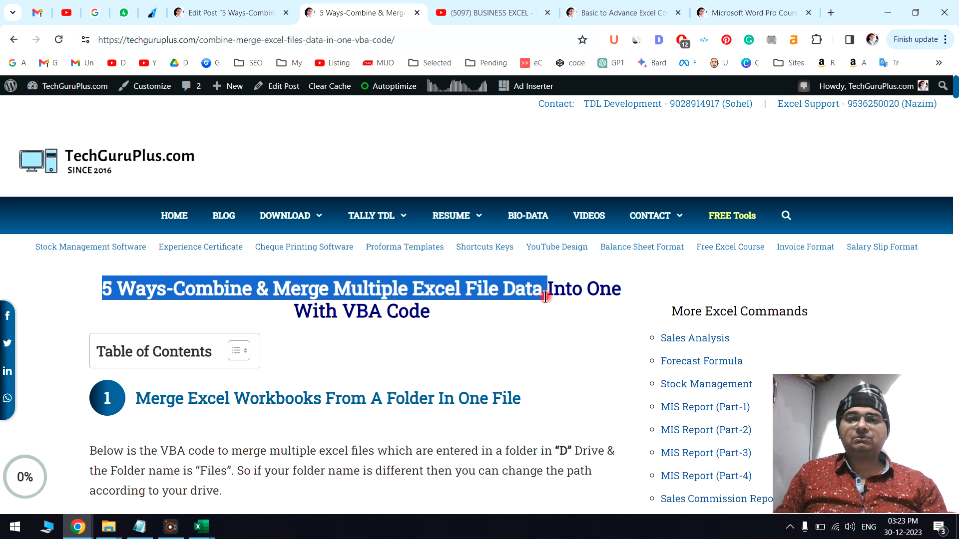
pyautogui.click(427, 388)
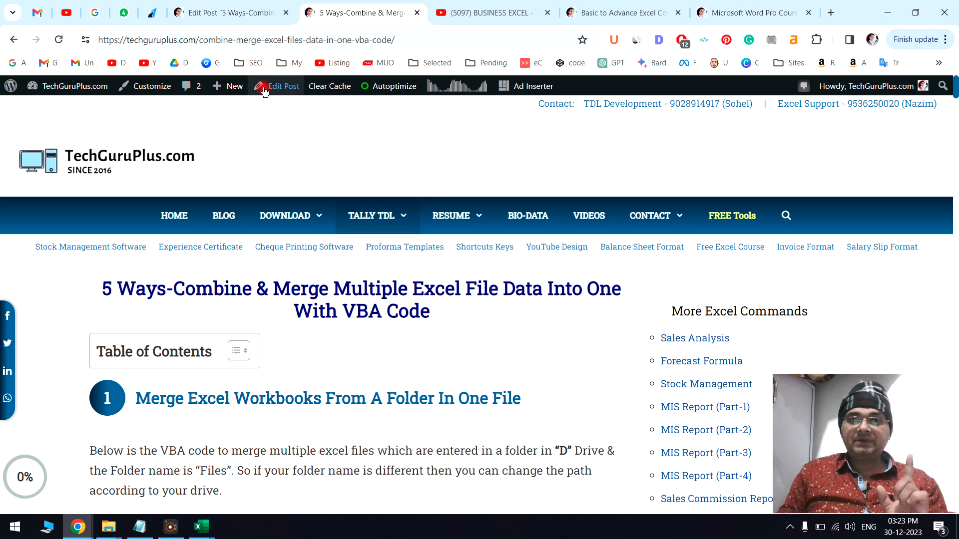
# Look through the article's numbered VBA merge methods, from the input and output example down to the fifth method
pyautogui.scroll(-2, 285, 450)
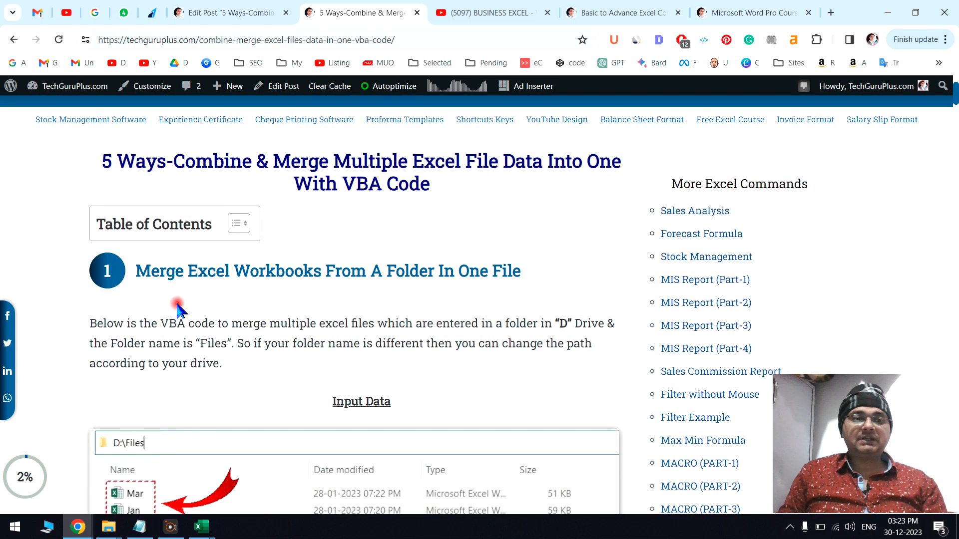
pyautogui.moveTo(103, 272); pyautogui.dragTo(265, 274)
pyautogui.scroll(-5, 243, 341)
pyautogui.scroll(4, 242, 326)
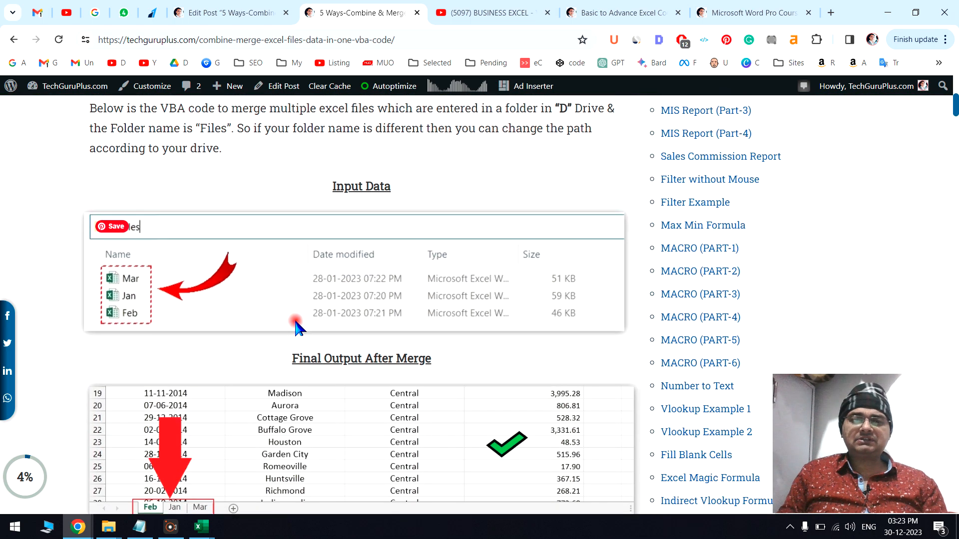
pyautogui.click(333, 279)
pyautogui.scroll(-3, 196, 359)
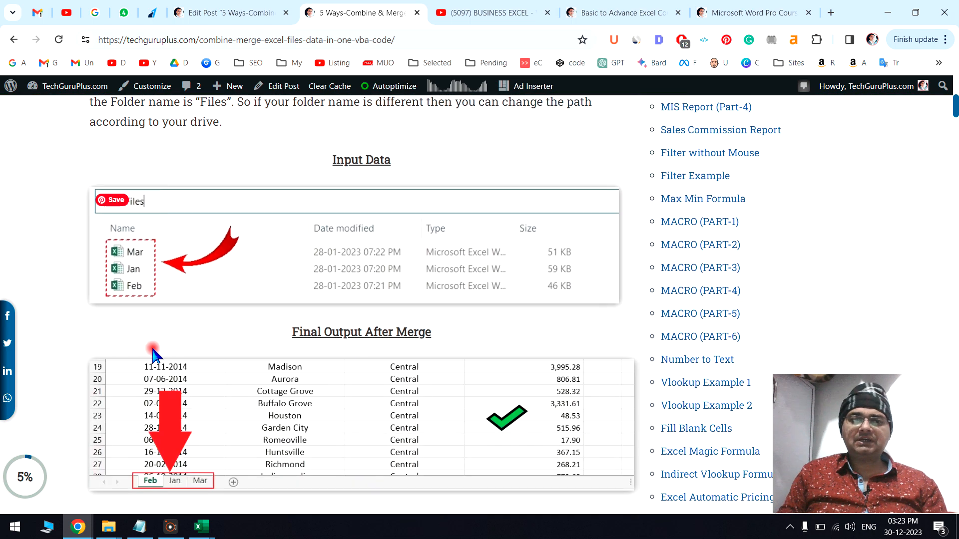
pyautogui.scroll(-6, 210, 380)
pyautogui.scroll(-15, 212, 429)
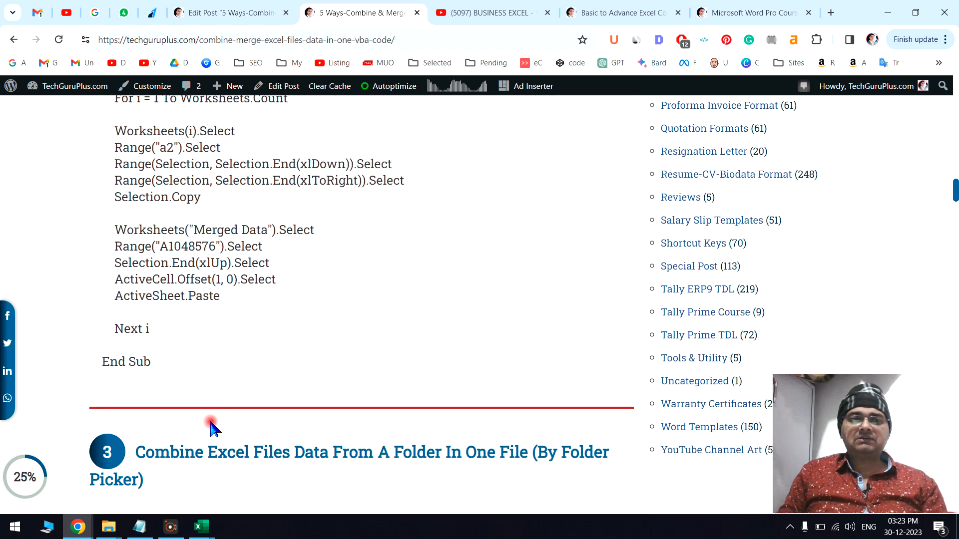
pyautogui.scroll(-8, 213, 430)
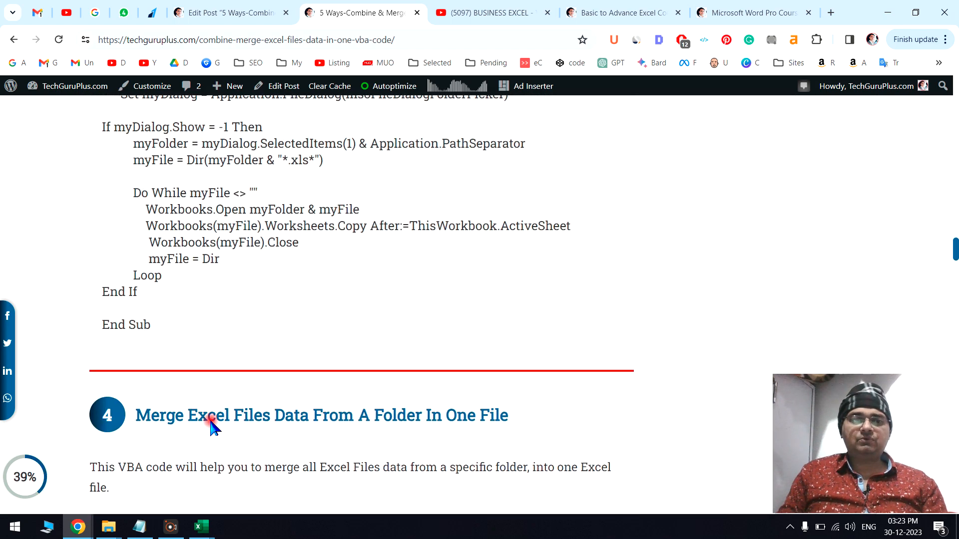
pyautogui.scroll(-15, 212, 426)
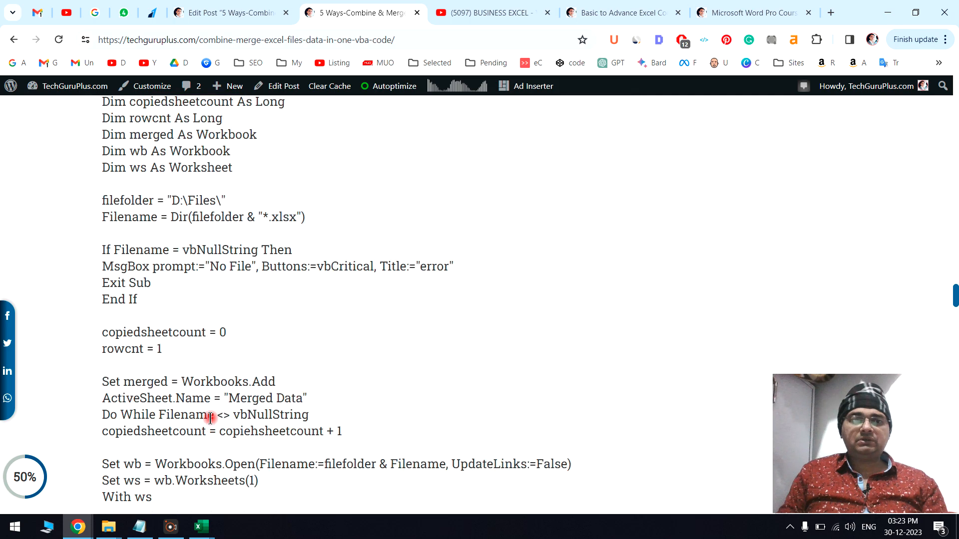
# Copy the full MergeAllFilesAndSheets code from the fifth method, Merge Excel Files Into One (With All Sheet's Data)
pyautogui.moveTo(139, 257); pyautogui.dragTo(377, 261)
pyautogui.scroll(-3, 160, 324)
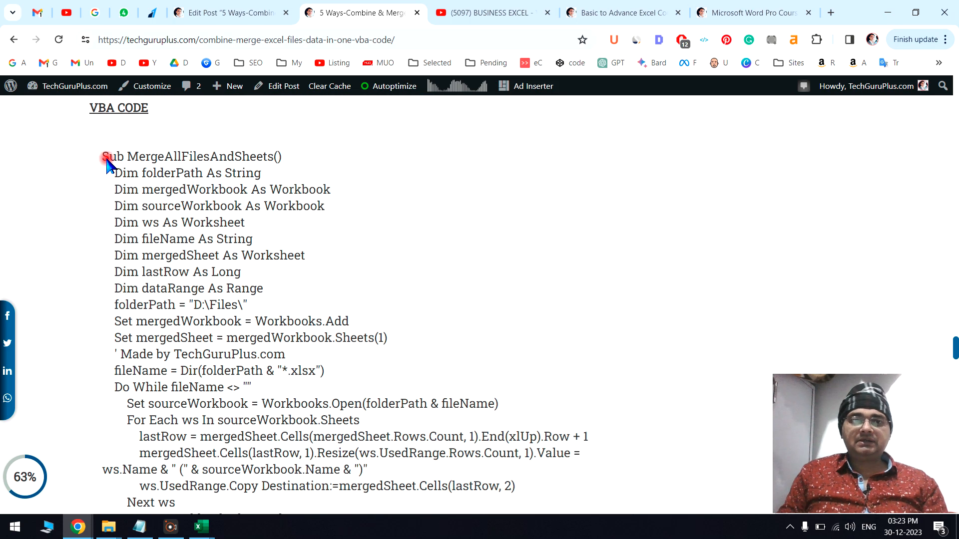
pyautogui.moveTo(106, 159); pyautogui.dragTo(225, 396)
pyautogui.scroll(-4, 336, 306)
pyautogui.scroll(7, 244, 331)
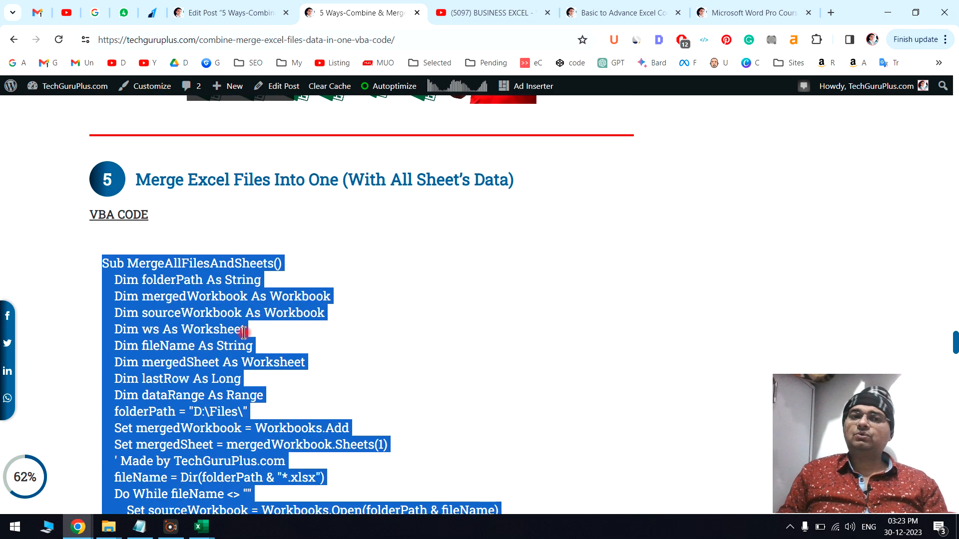
pyautogui.rightClick(220, 301)
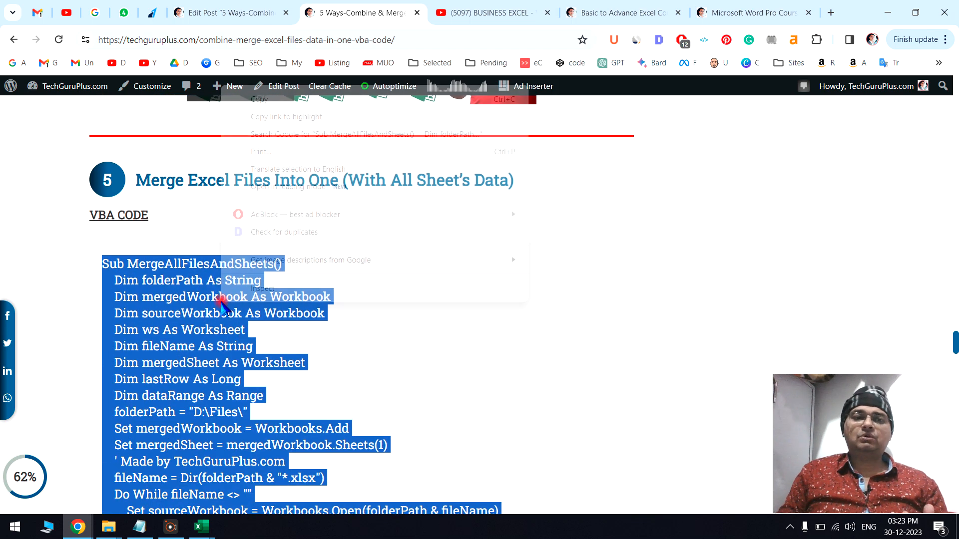
pyautogui.click(267, 100)
pyautogui.click(333, 359)
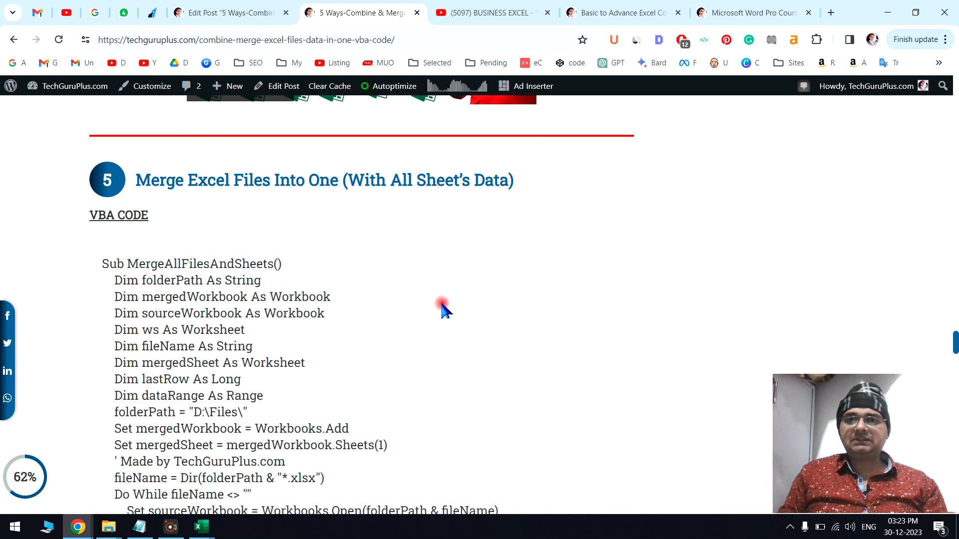
# Review the Advance Excel course page, including its topics, price, chapter list and support contact details
pyautogui.click(610, 20)
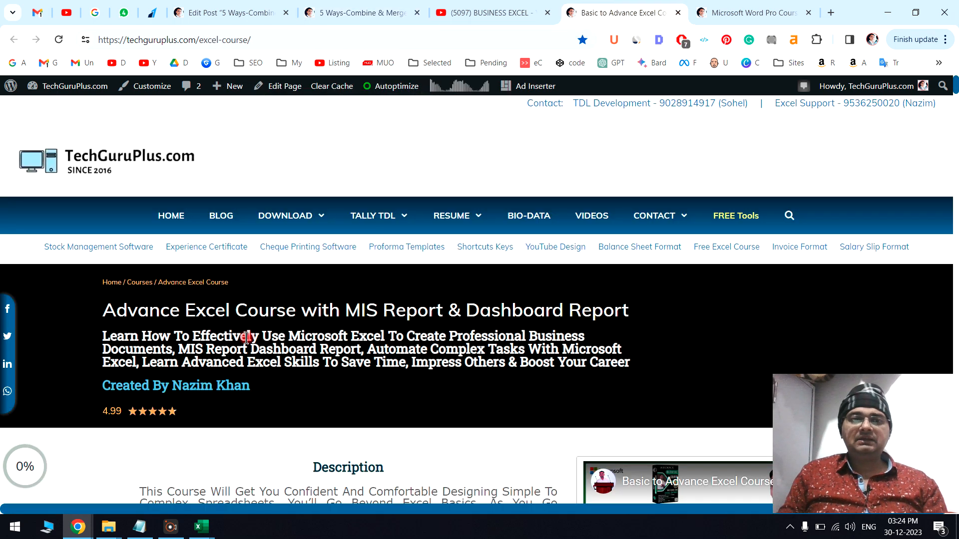
pyautogui.scroll(-3, 246, 337)
pyautogui.moveTo(101, 187); pyautogui.dragTo(626, 193)
pyautogui.scroll(-15, 394, 375)
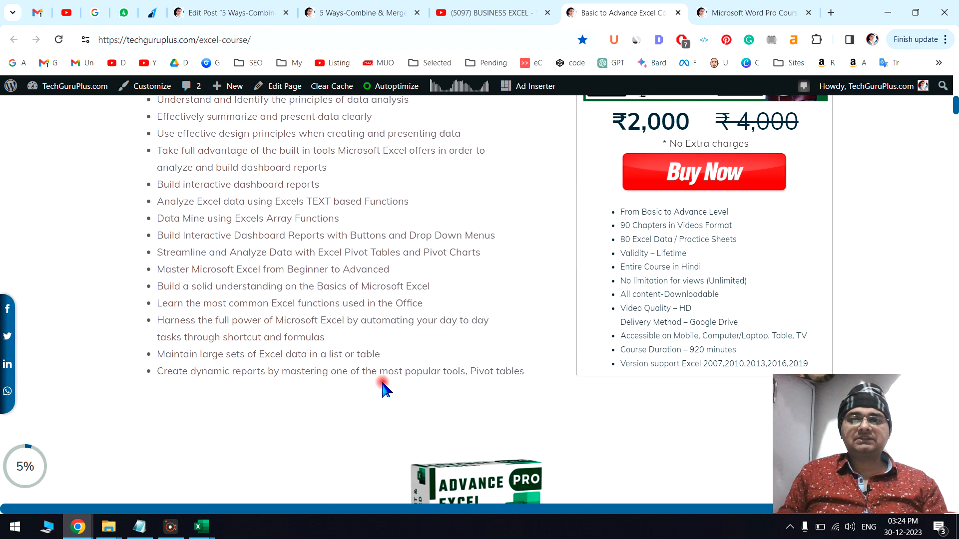
pyautogui.scroll(-8, 188, 278)
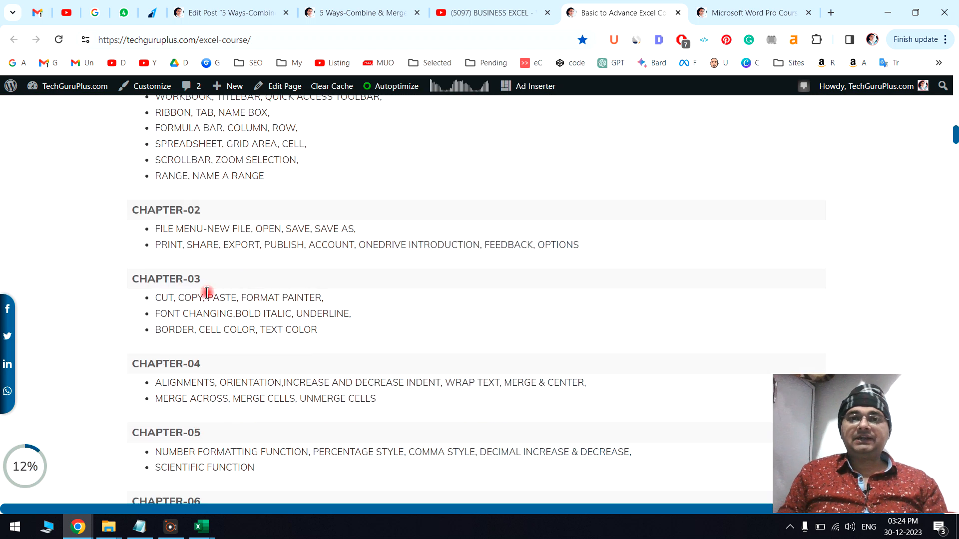
pyautogui.scroll(4, 209, 299)
pyautogui.scroll(5, 209, 299)
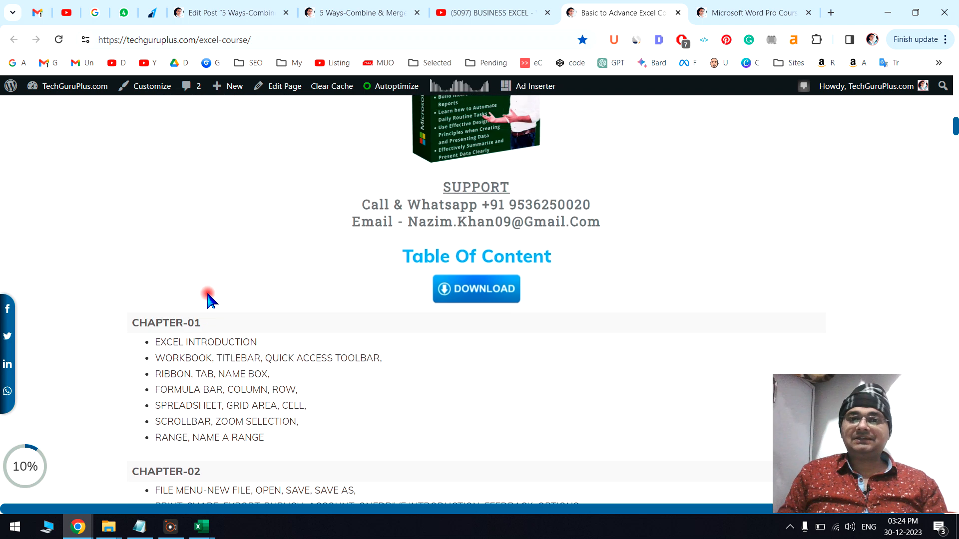
pyautogui.moveTo(515, 279); pyautogui.dragTo(602, 287)
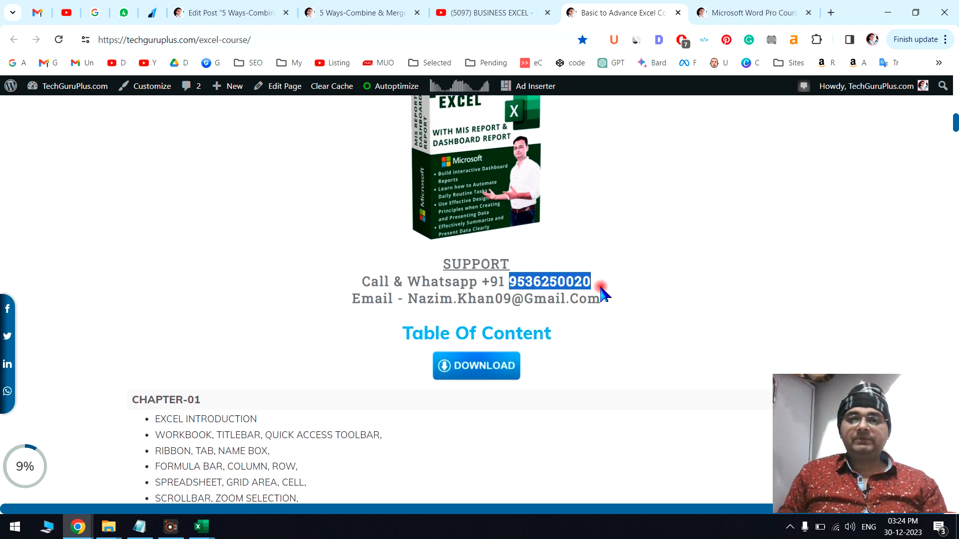
pyautogui.scroll(4, 553, 342)
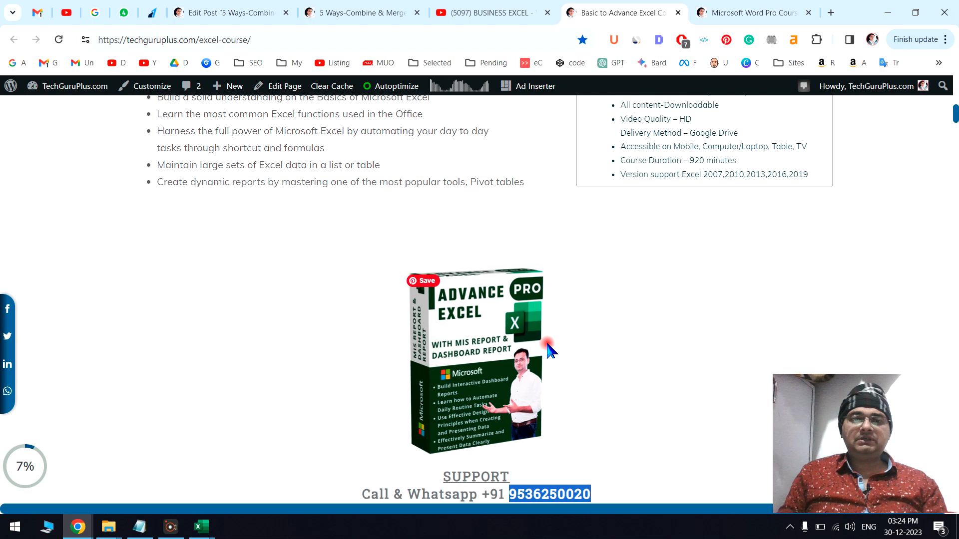
pyautogui.scroll(-1, 594, 354)
pyautogui.click(552, 436)
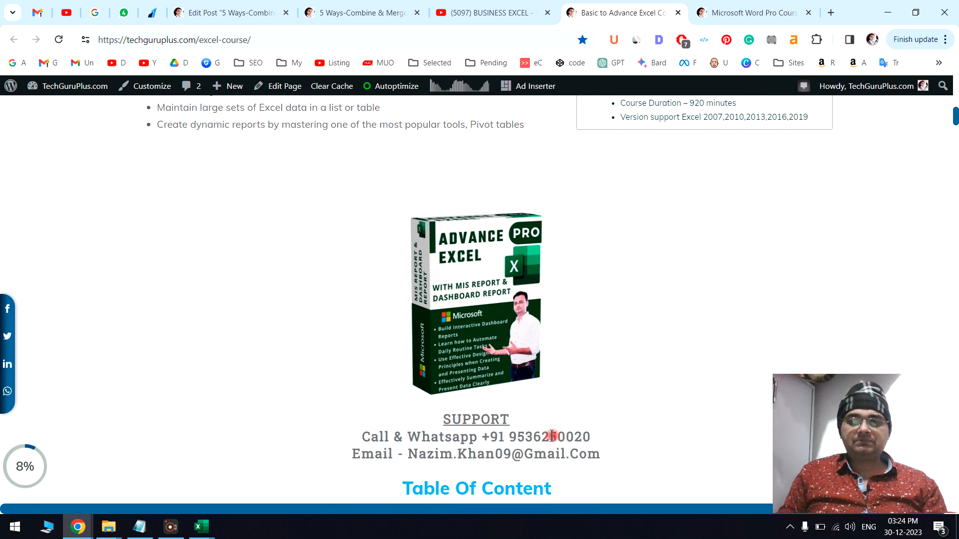
# Look over the Microsoft Word Pro course page and return to the Excel merge article
pyautogui.click(707, 12)
pyautogui.scroll(-15, 566, 279)
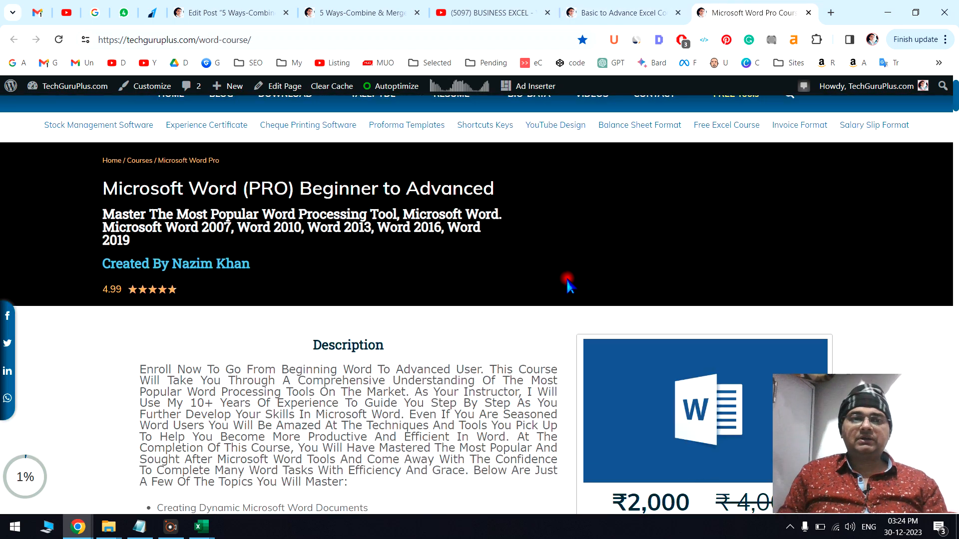
pyautogui.scroll(1, 567, 289)
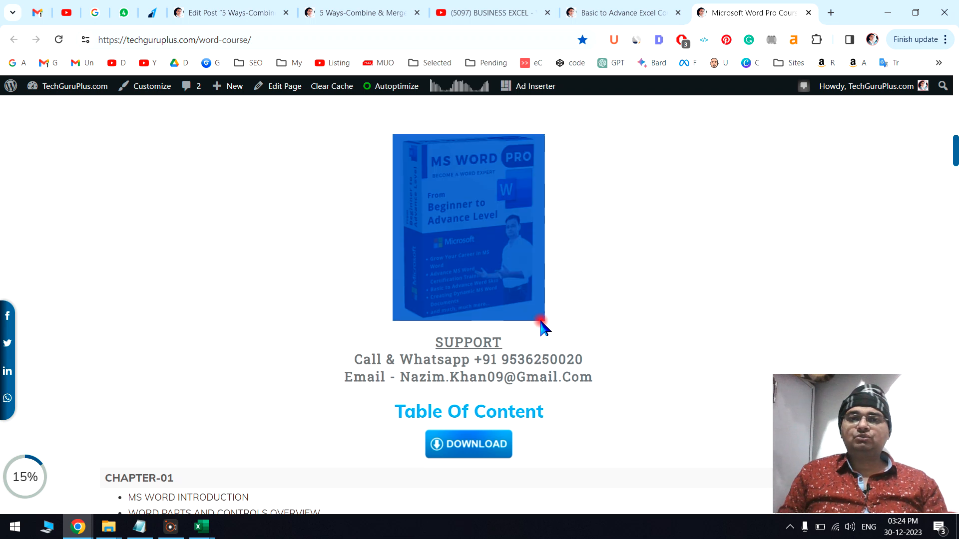
pyautogui.click(379, 7)
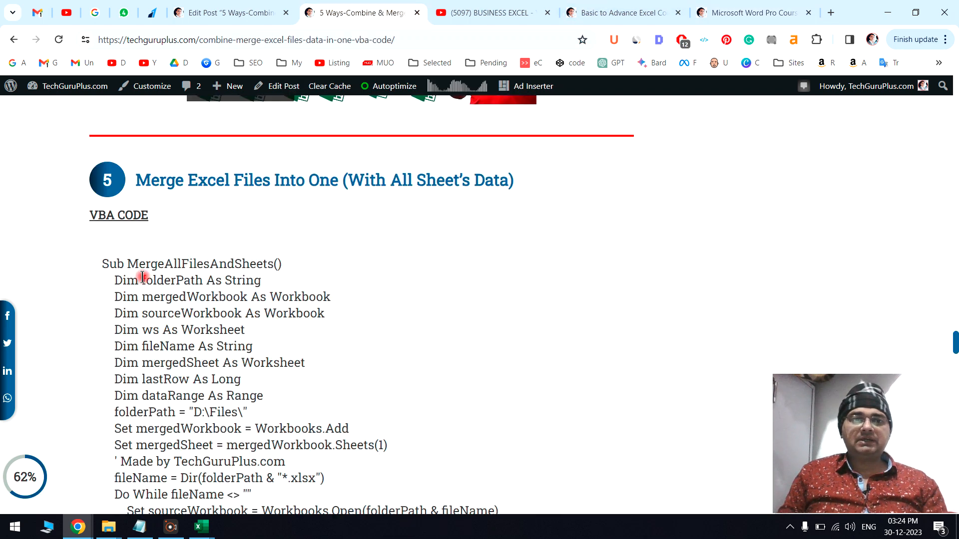
# Switch to the Visual Basic editor, paste the MergeAllFilesAndSheets code into Sheet1's code window, and maximize the editor
pyautogui.click(201, 527)
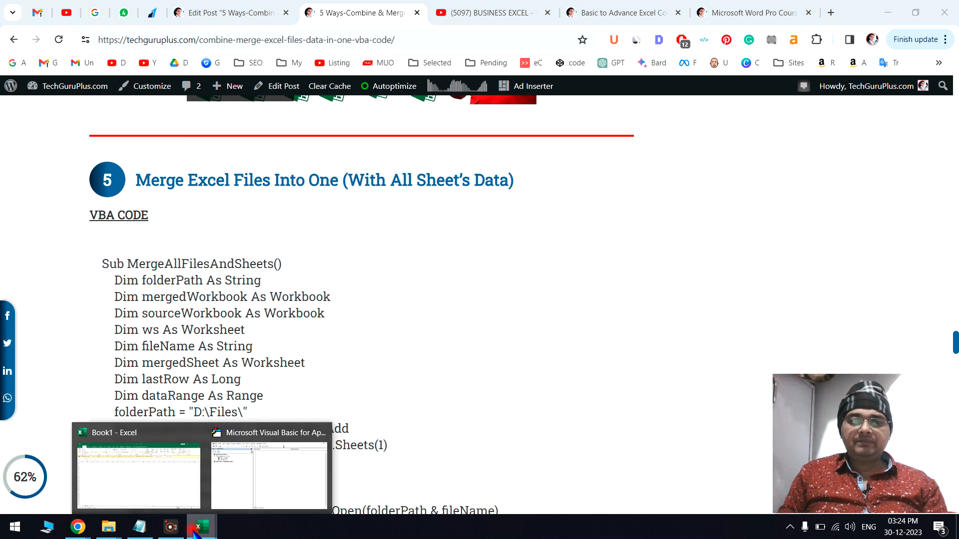
pyautogui.click(251, 476)
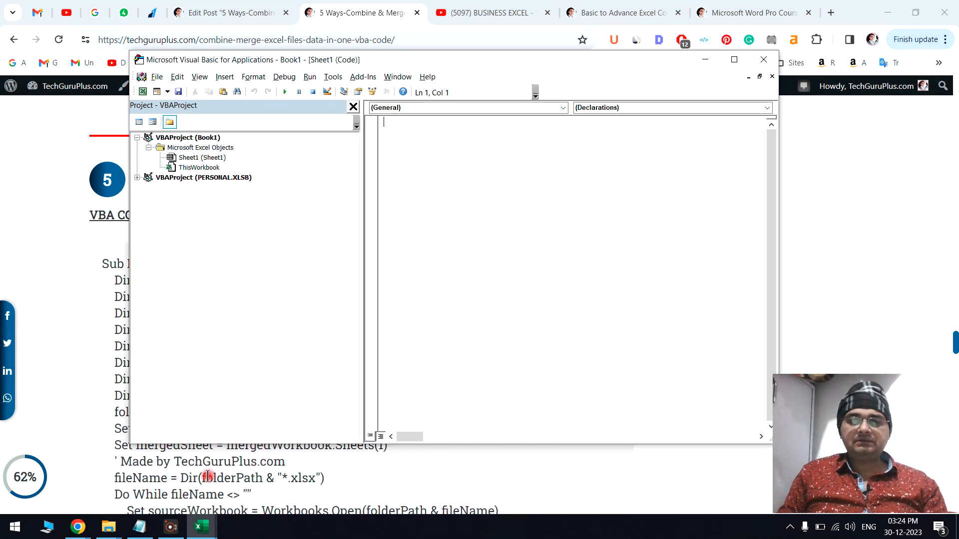
pyautogui.click(205, 529)
pyautogui.click(156, 481)
pyautogui.click(209, 526)
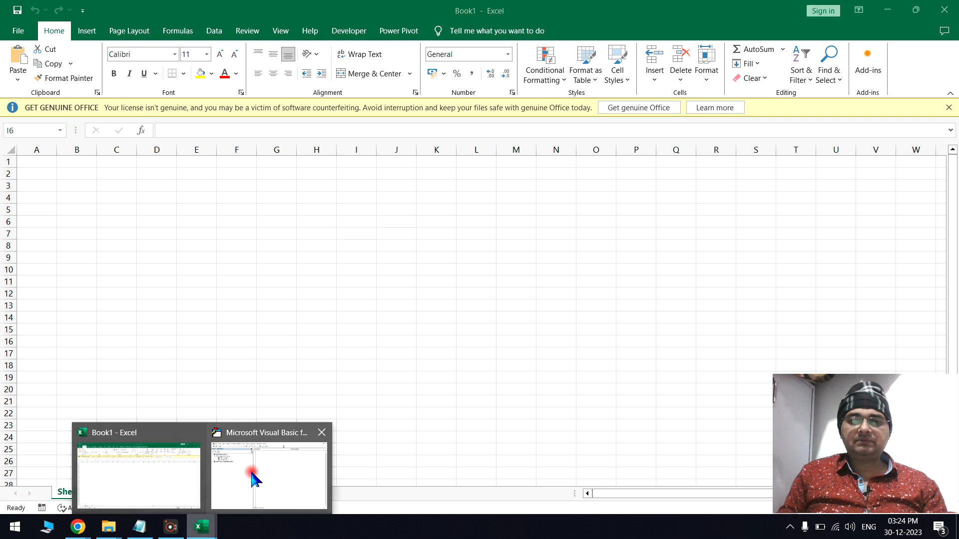
pyautogui.click(252, 477)
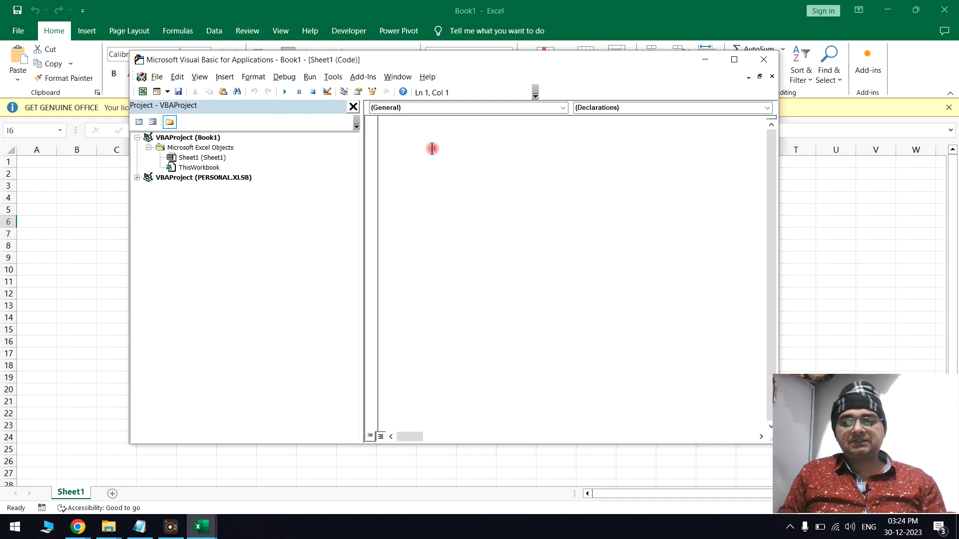
pyautogui.write('Sub MergeAllFilesAndSheets()     Dim folderPath As String     Dim mergedWorkbook As Workbook     Dim sourceWorkbook As Workbook     Dim ws As Worksheet     Dim fileName As String     Dim mergedSheet As Worksheet     Dim lastRow As Long     Dim dataRange As Range     folderPath = "D:\\Files\\"     Set mergedWorkbook = Workbooks.Add     Set mergedSheet = mergedWorkbook.Sheets(1)     \' Made by TechGuruPlus.com     fileName = Dir(folderPath & "*.xlsx")     Do While fileName <> ""         Set sourceWorkbook = Workbooks.Open(folderPath & fileName)         For Each ws In sourceWorkbook.Sheets             lastRow = mergedSheet.Cells(mergedSheet.Rows.Count, 1).End(xlUp).Row + 1             mergedSheet.Cells(lastRow, 1).Resize(ws.UsedRange.Rows.Count, 1).Value = ws.Name & " (" & sourceWorkbook.Name & ")"             ws.UsedRange.Copy Destination:=mergedSheet.Cells(lastRow, 2)         Next ws         sourceWorkbook.Close False         fileName = Dir     Loop     mergedWorkbook.SaveAs folderPath & "MergedWorkbook_WithSheetAndFileName.xlsx"     mergedWorkbook.Close     MsgBox "All sheets from all files merged successfully", vbInformation End Sub')
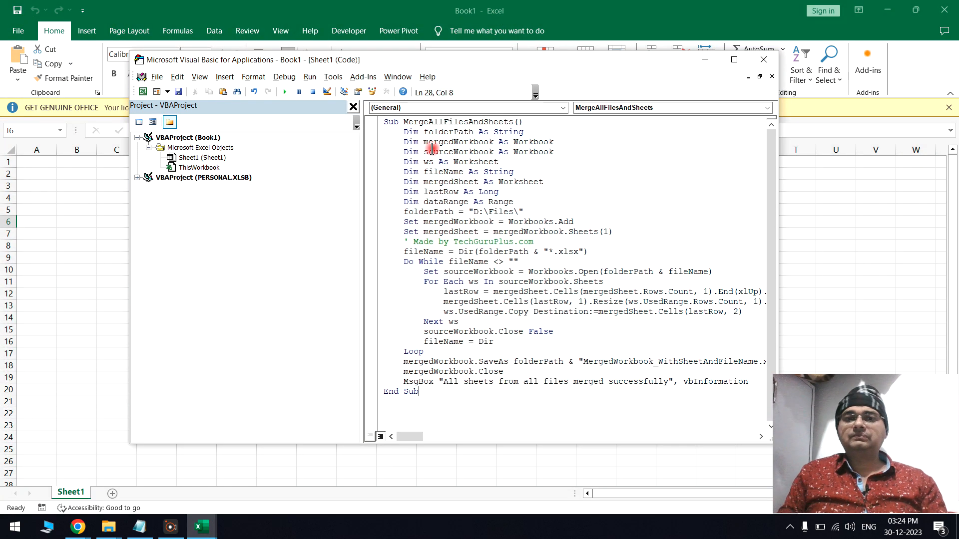
pyautogui.click(735, 60)
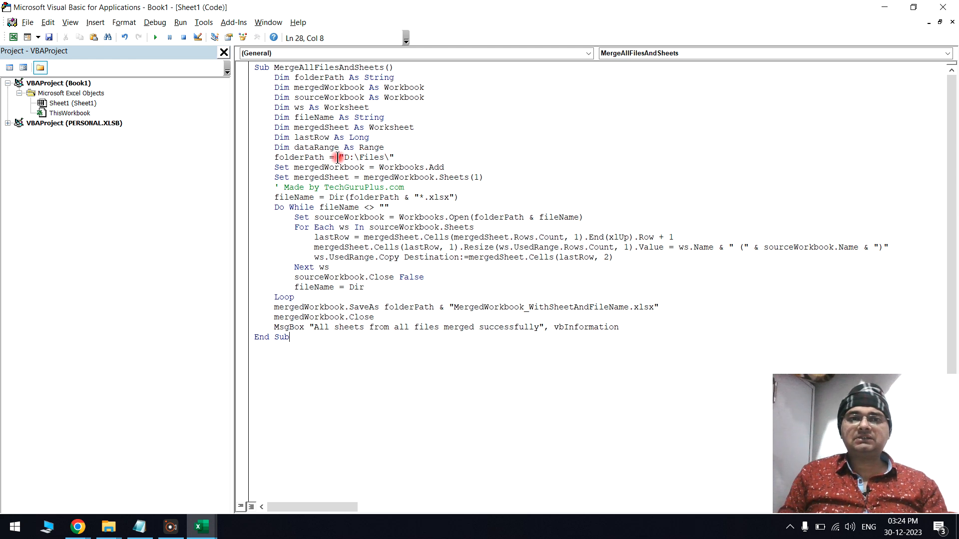
# Examine the folderPath line in the macro, which points to D:\Files\
pyautogui.moveTo(345, 158); pyautogui.dragTo(379, 160)
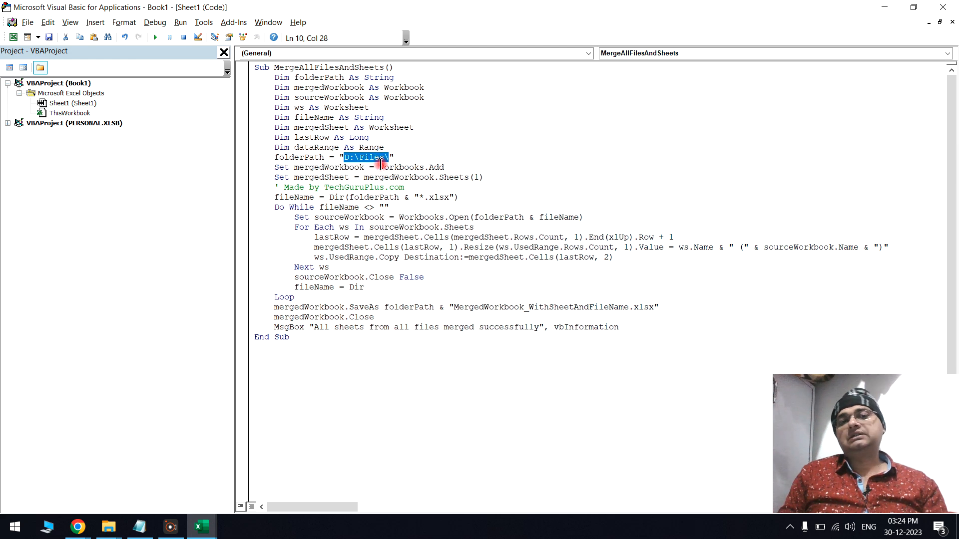
pyautogui.click(380, 168)
pyautogui.moveTo(346, 159); pyautogui.dragTo(375, 159)
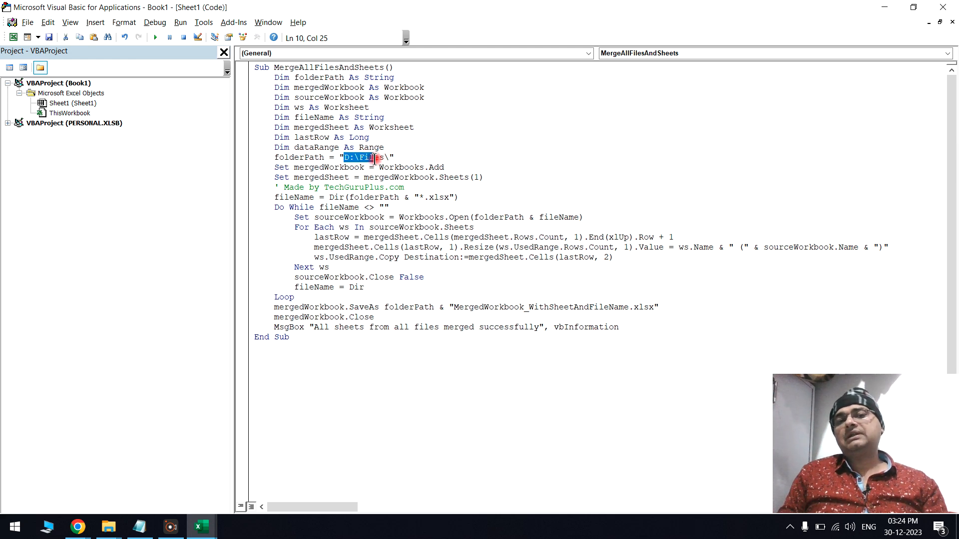
pyautogui.click(364, 158)
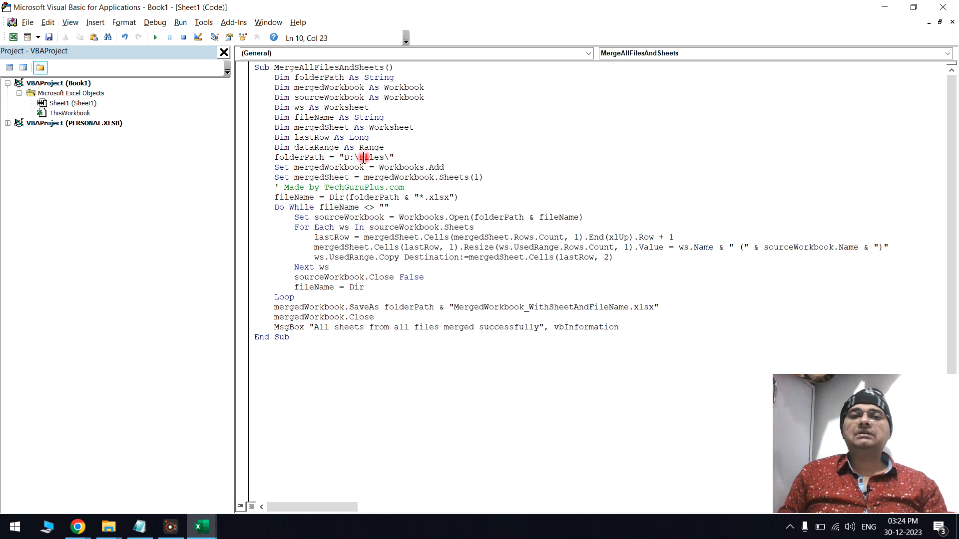
# Switch to the Salary Sheets folder in File Explorer and copy all twelve monthly workbooks, 01. Jan.xlsx to 12. Dec.xlsx
pyautogui.click(109, 527)
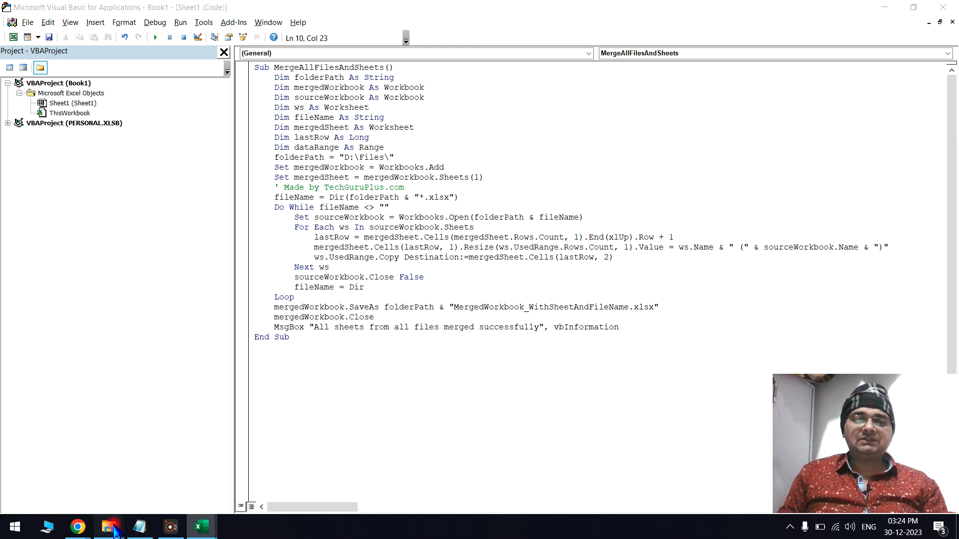
pyautogui.click(79, 445)
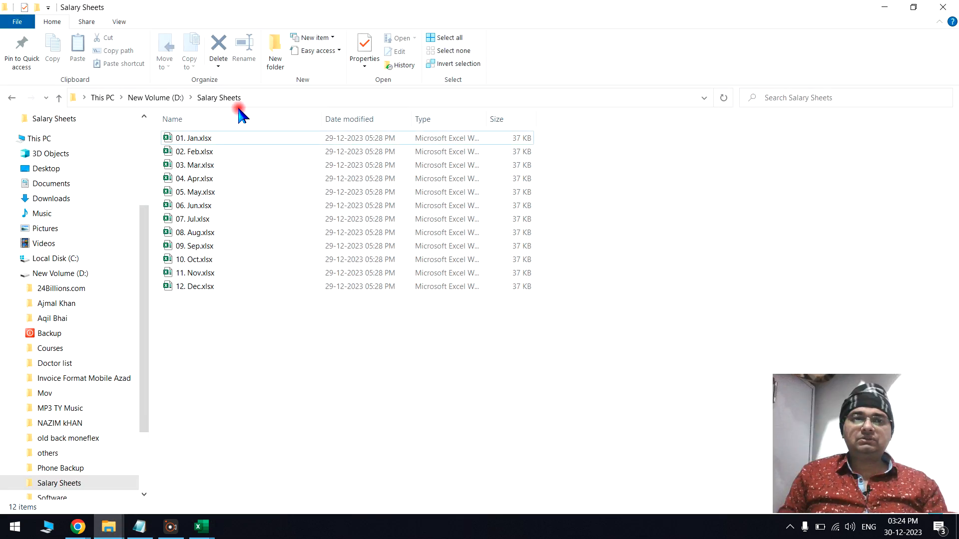
pyautogui.moveTo(443, 361); pyautogui.dragTo(192, 135)
pyautogui.rightClick(229, 180)
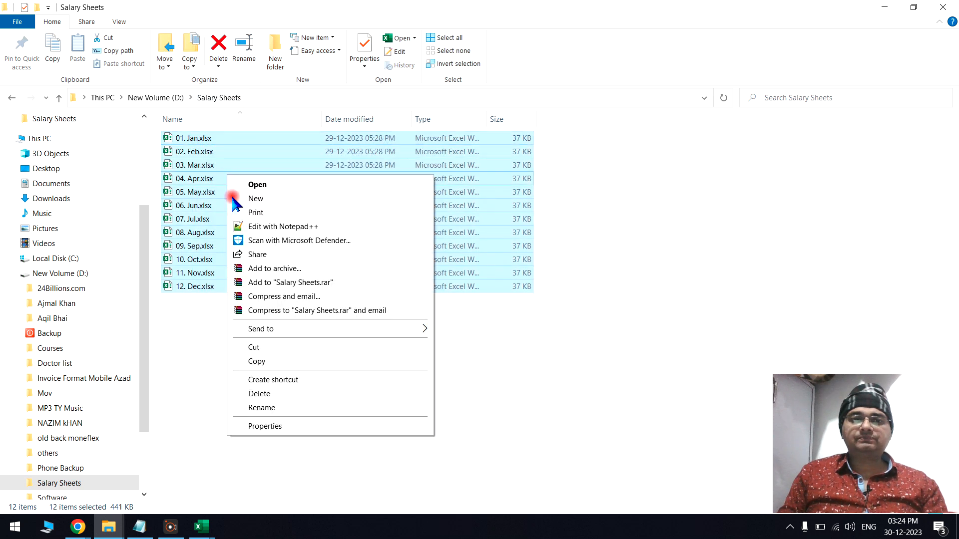
pyautogui.click(259, 361)
# Create a folder named Files in the root of New Volume (D:) and dismiss the chat notification
pyautogui.click(164, 98)
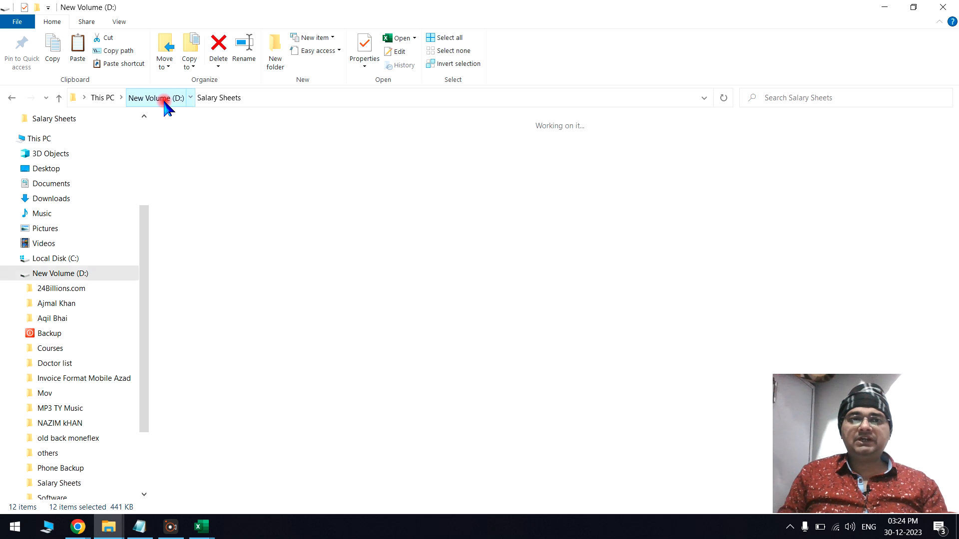
pyautogui.rightClick(463, 230)
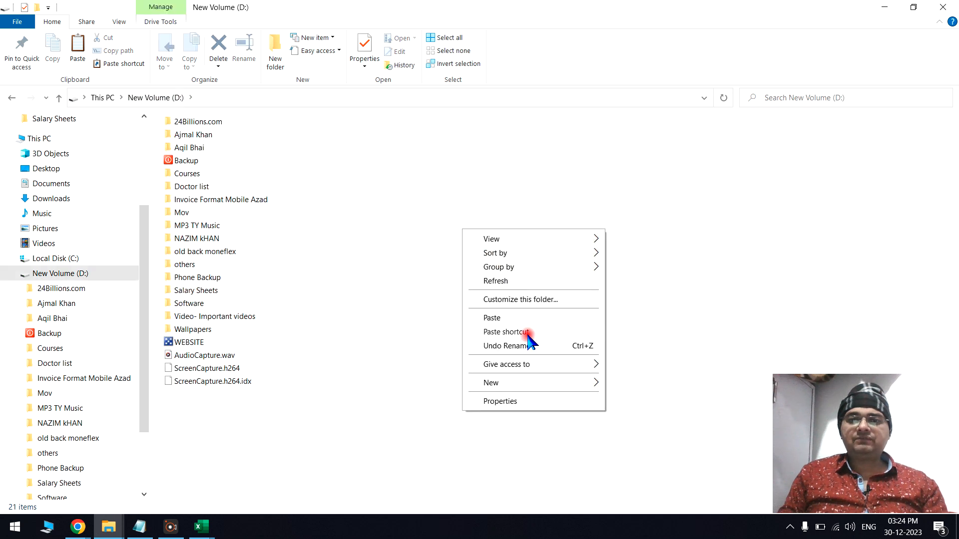
pyautogui.moveTo(537, 383)
pyautogui.click(639, 386)
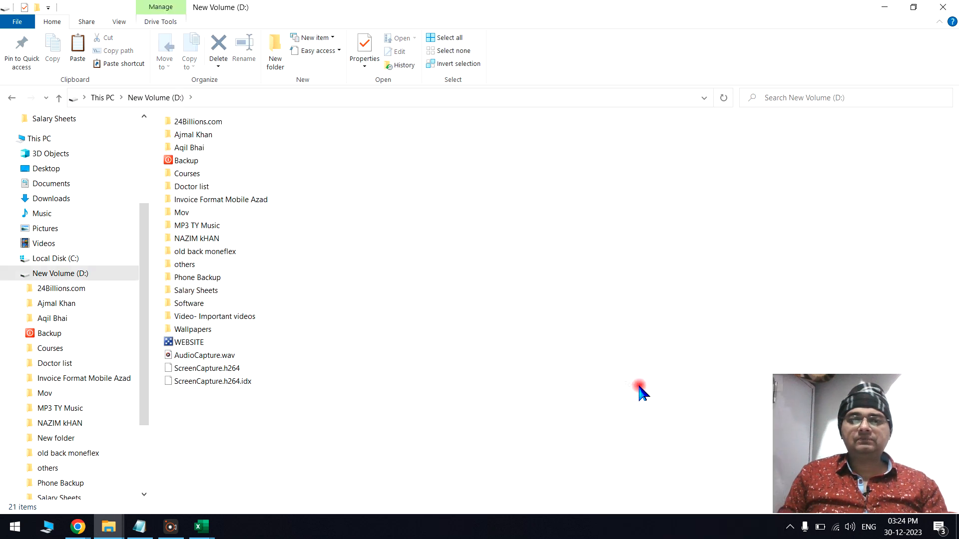
pyautogui.write('F')
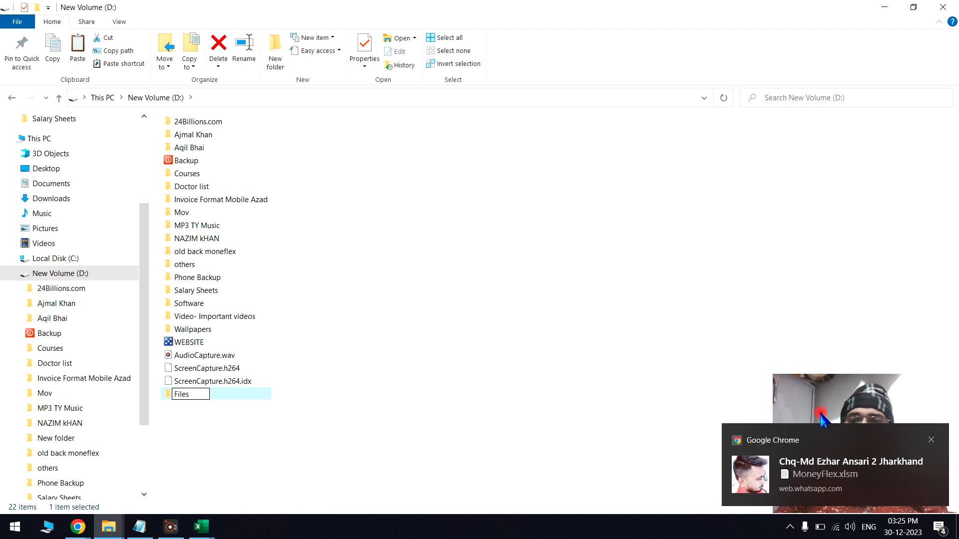
pyautogui.write('iles')
pyautogui.click(932, 439)
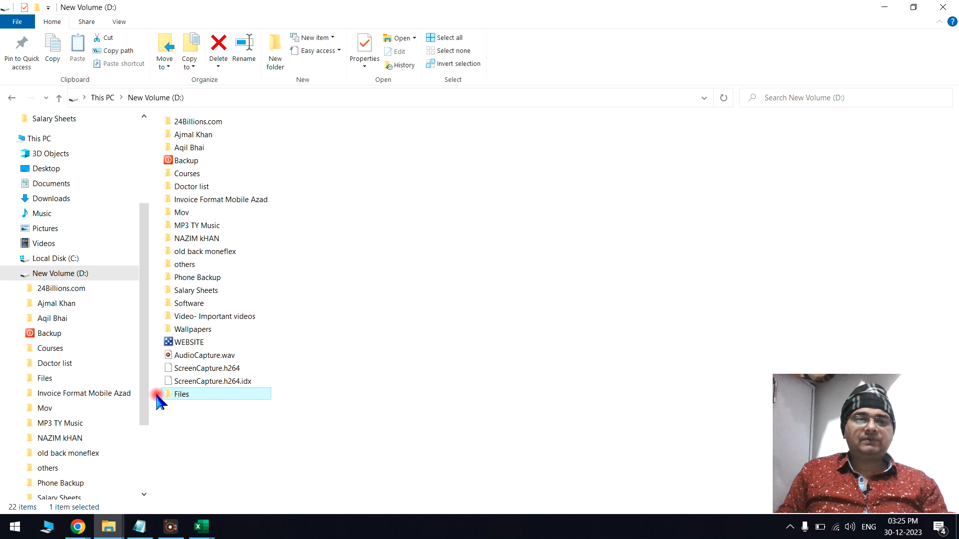
# Open the new Files folder and paste the twelve copied workbooks into it
pyautogui.doubleClick(192, 396)
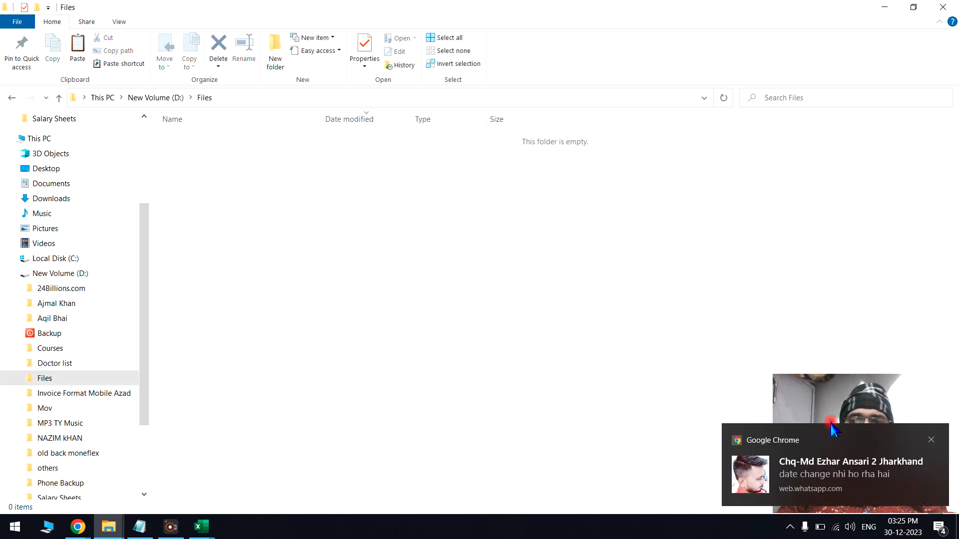
pyautogui.click(930, 440)
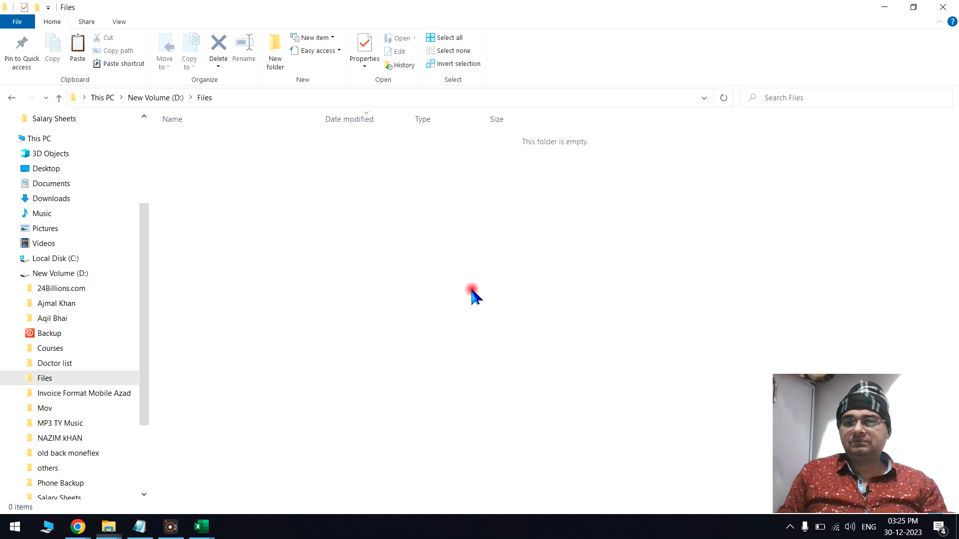
pyautogui.rightClick(217, 184)
pyautogui.click(269, 266)
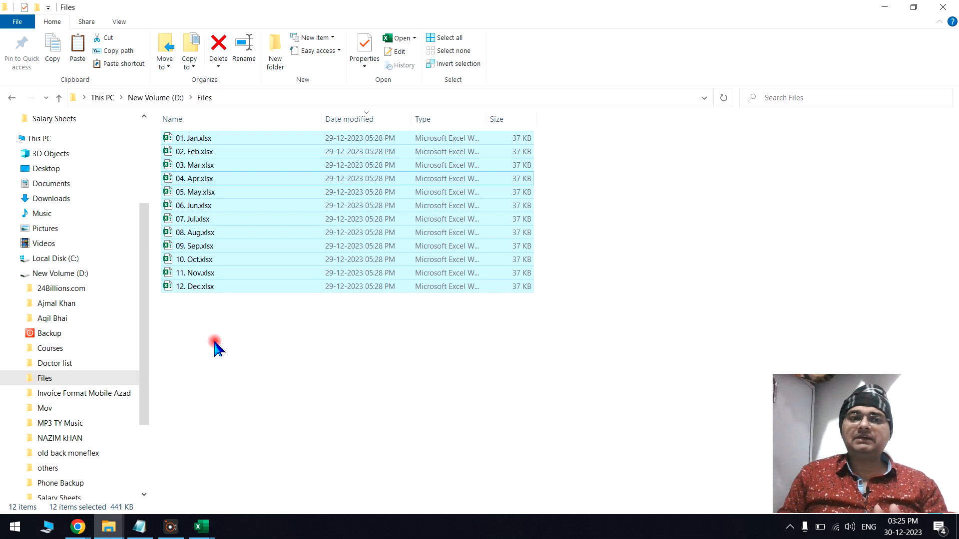
pyautogui.moveTo(227, 365); pyautogui.dragTo(232, 140)
pyautogui.click(192, 472)
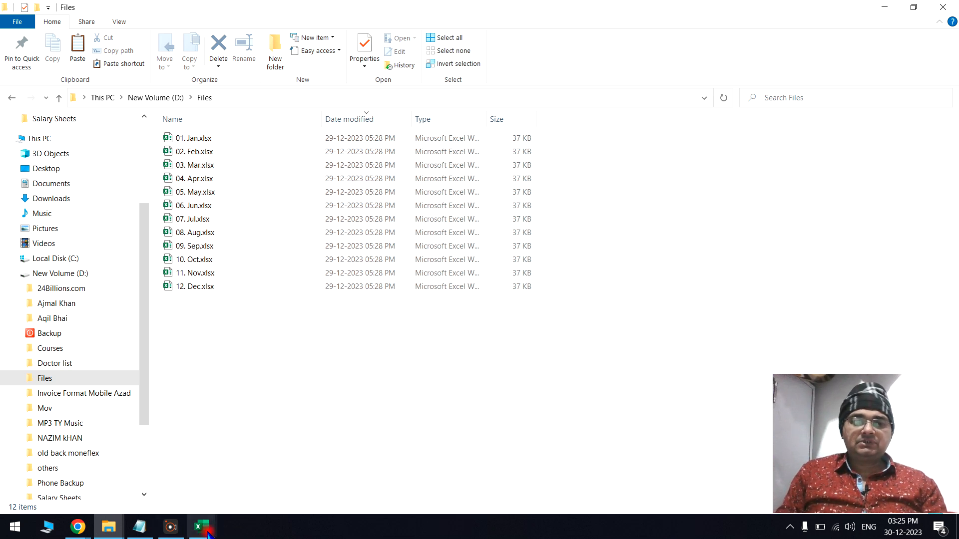
# Return to the Visual Basic editor, run the MergeAllFilesAndSheets macro and acknowledge the completion message
pyautogui.moveTo(234, 513)
pyautogui.click(257, 497)
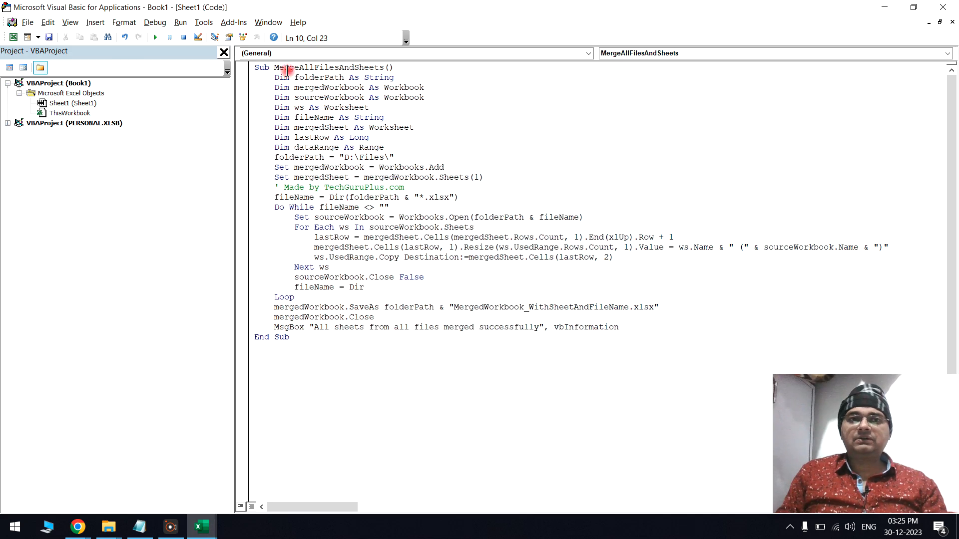
pyautogui.click(398, 128)
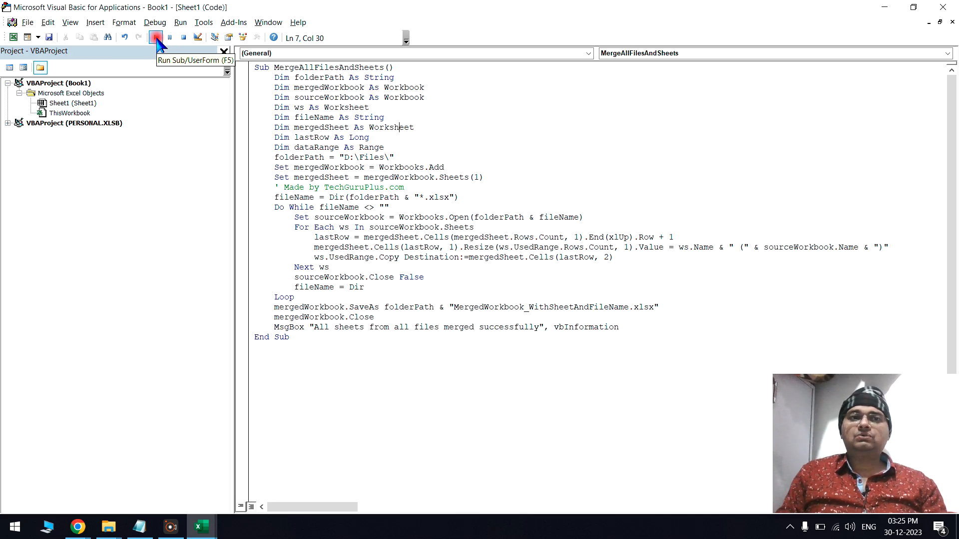
pyautogui.click(156, 38)
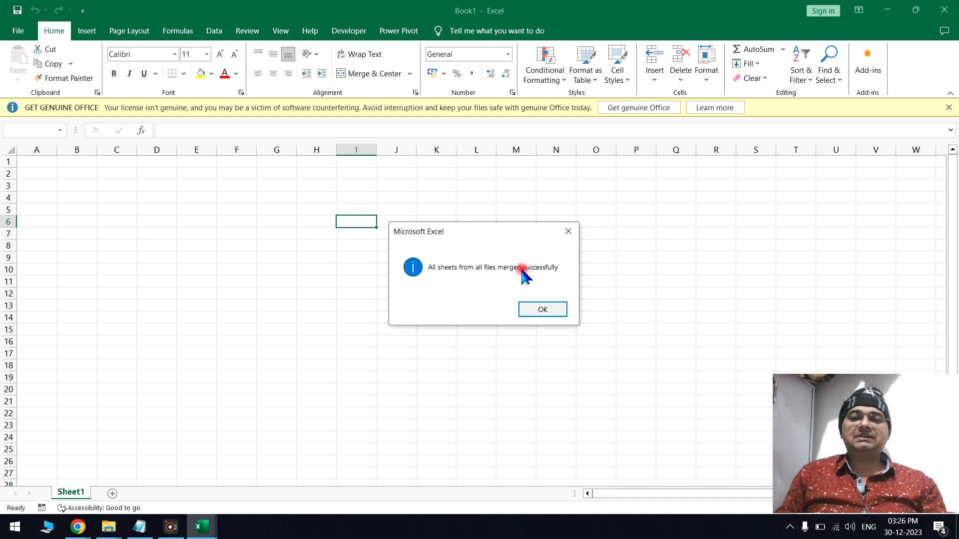
pyautogui.click(550, 313)
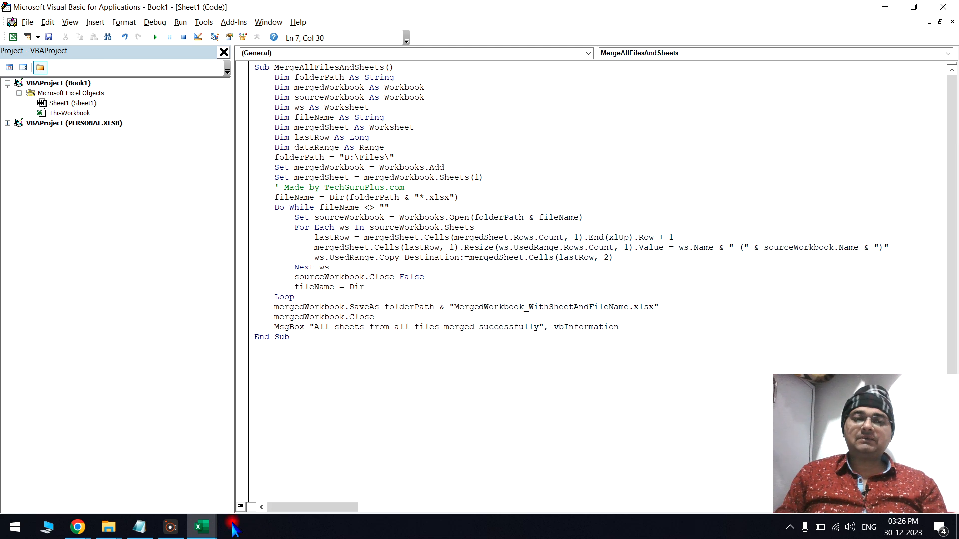
# Go back to the Files folder and open MergedWorkbook_WithSheetAndFileName.xlsx
pyautogui.click(202, 527)
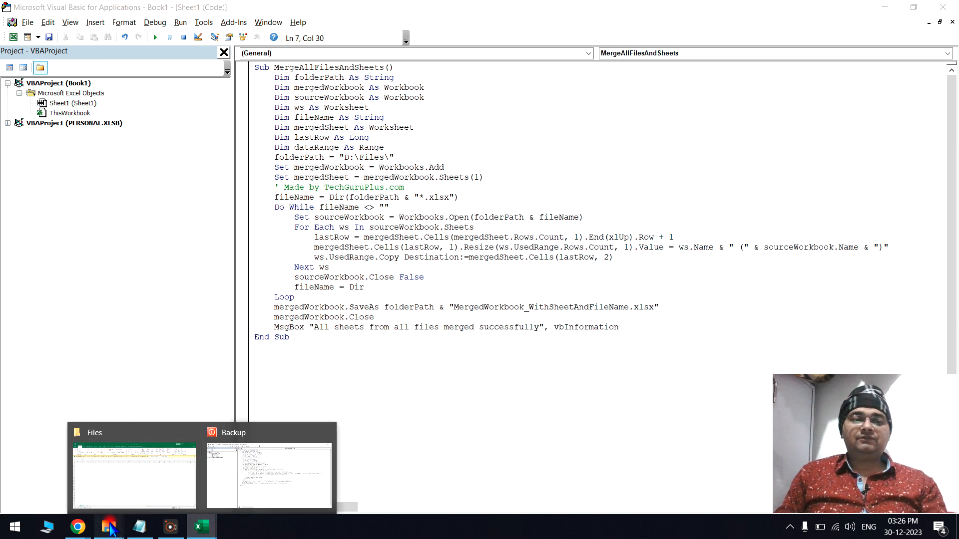
pyautogui.moveTo(109, 527)
pyautogui.click(55, 469)
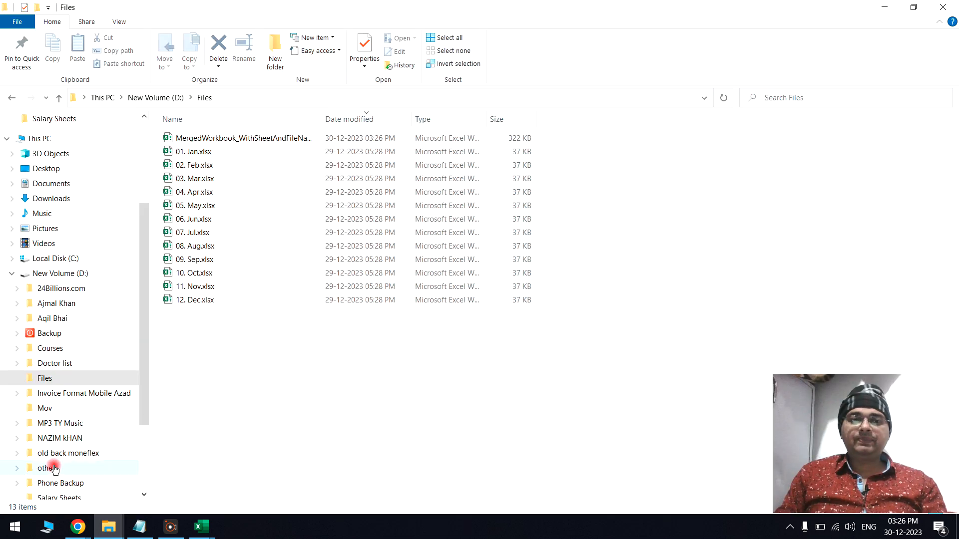
pyautogui.moveTo(189, 362); pyautogui.dragTo(206, 302)
pyautogui.moveTo(213, 168); pyautogui.dragTo(220, 141)
pyautogui.click(220, 142)
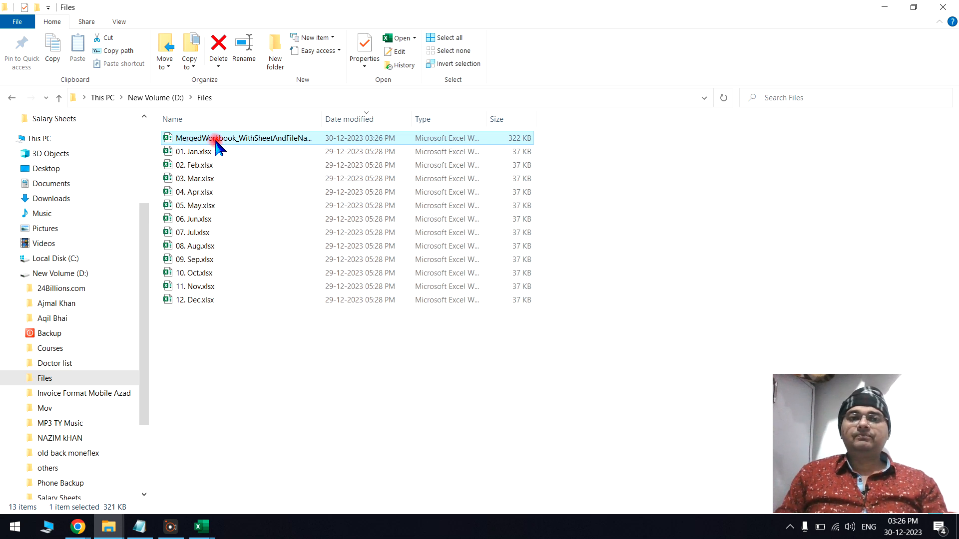
pyautogui.doubleClick(216, 141)
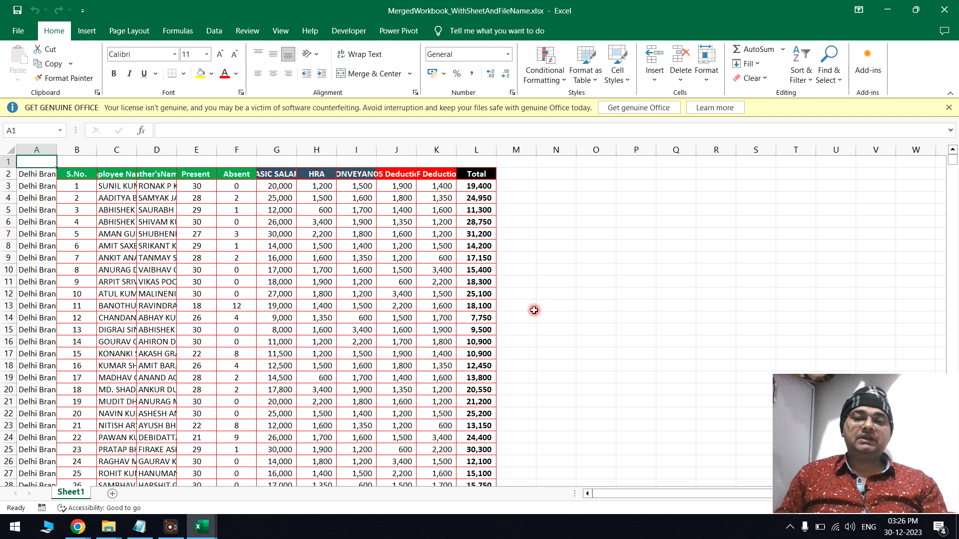
# Autofit column A in the merged sheet and widen the Employee Name column until the full names fit
pyautogui.click(397, 341)
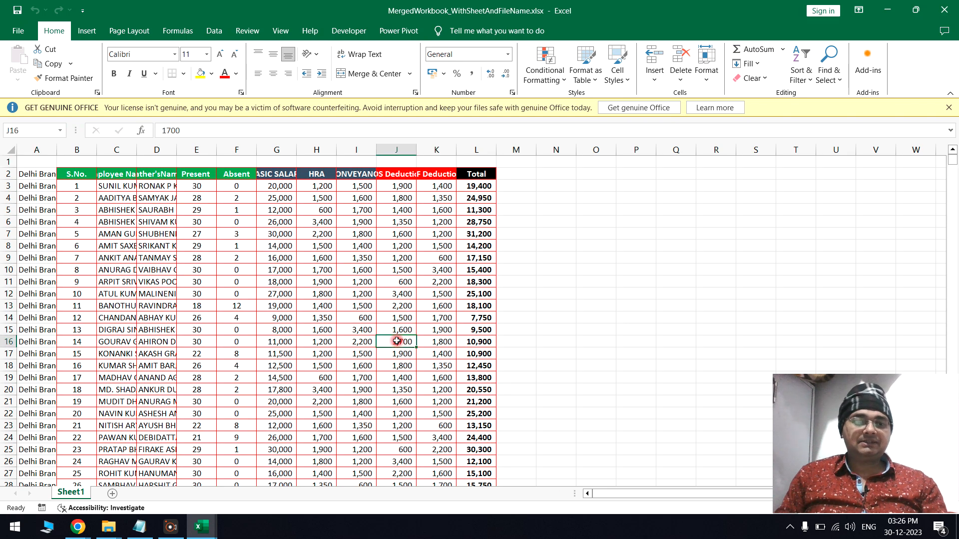
pyautogui.doubleClick(58, 149)
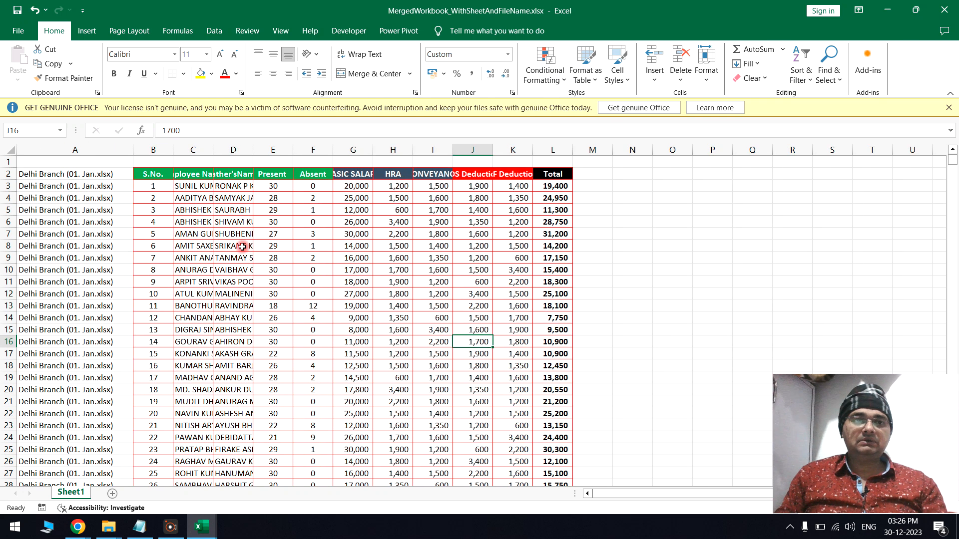
pyautogui.click(240, 245)
pyautogui.moveTo(211, 149); pyautogui.dragTo(326, 149)
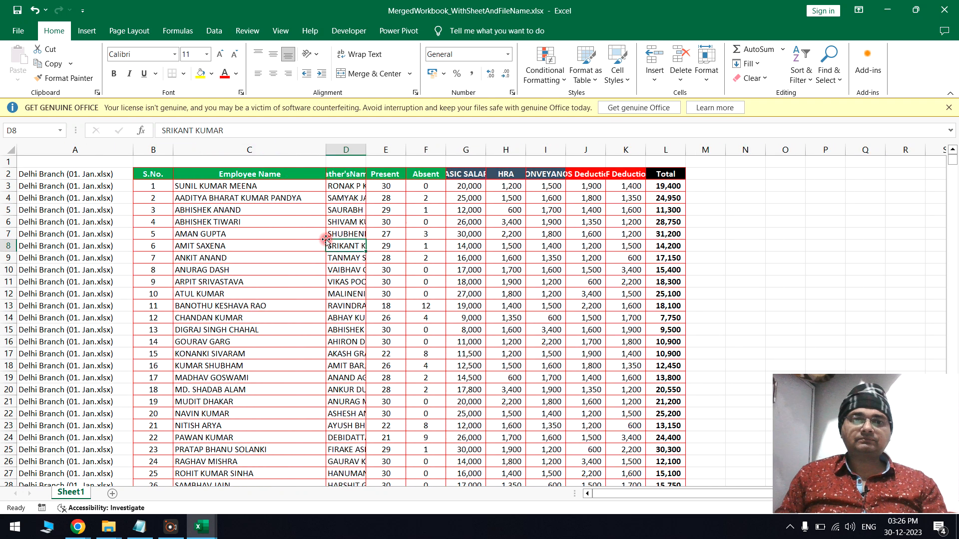
# Select the whole Employee Name column and check its entry count
pyautogui.click(278, 150)
pyautogui.moveTo(823, 481); pyautogui.dragTo(813, 400)
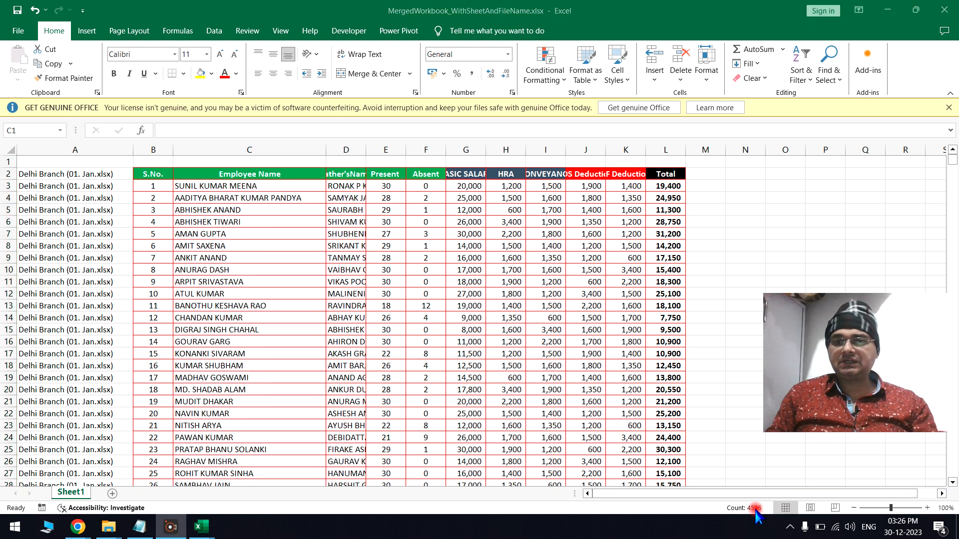
pyautogui.click(283, 150)
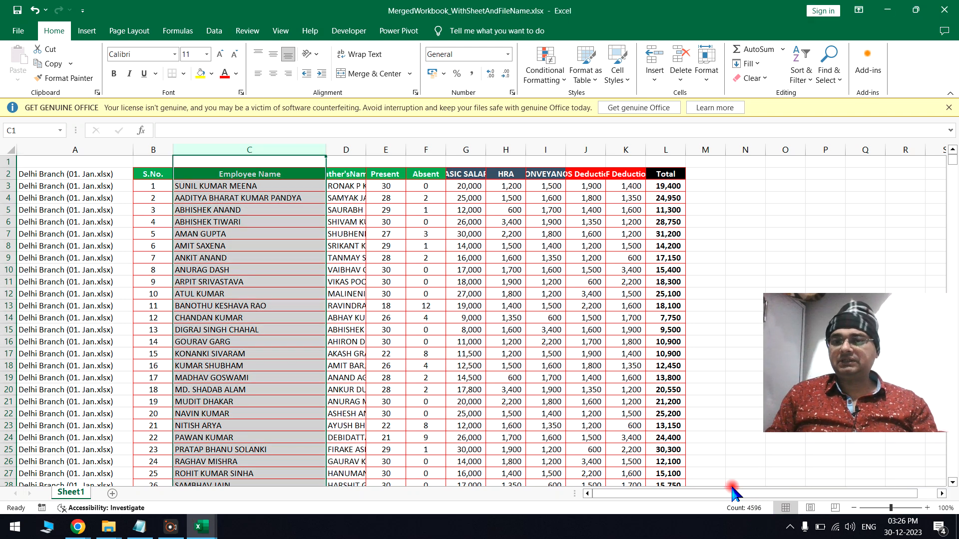
# Return to the Files folder and compare the merged workbook's file size with those of the monthly workbooks
pyautogui.click(208, 534)
pyautogui.moveTo(118, 531)
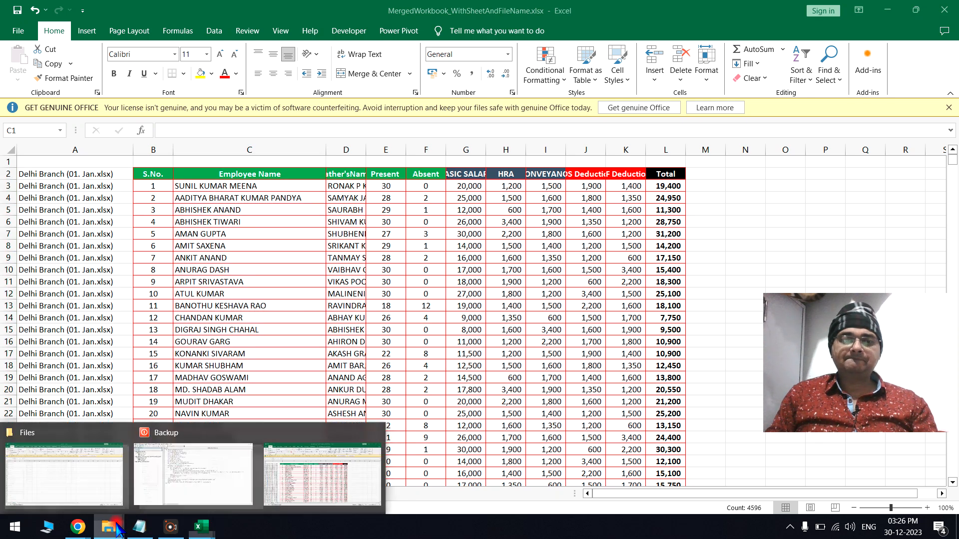
pyautogui.click(64, 474)
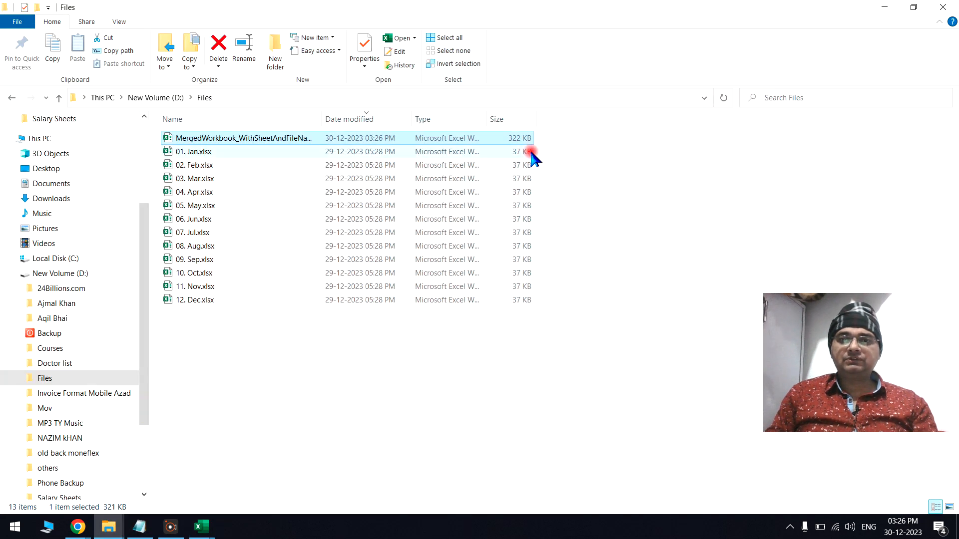
pyautogui.click(519, 302)
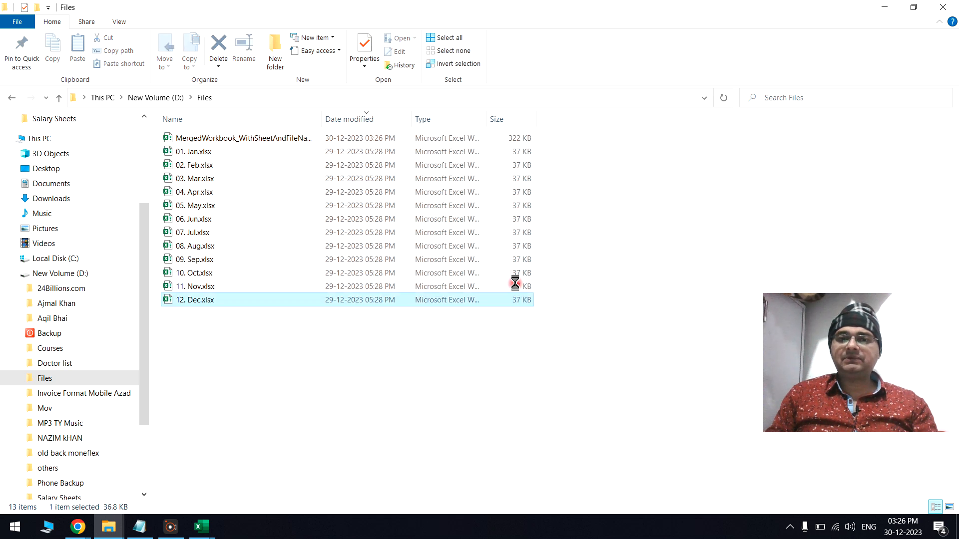
pyautogui.click(515, 284)
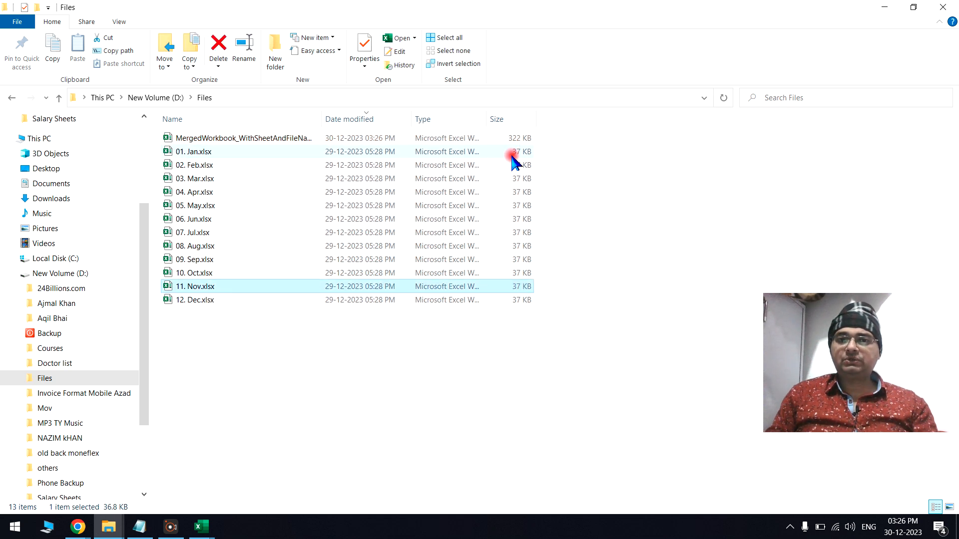
pyautogui.click(516, 138)
# Open the source workbook 01. Jan.xlsx to compare it with the merged data
pyautogui.click(191, 153)
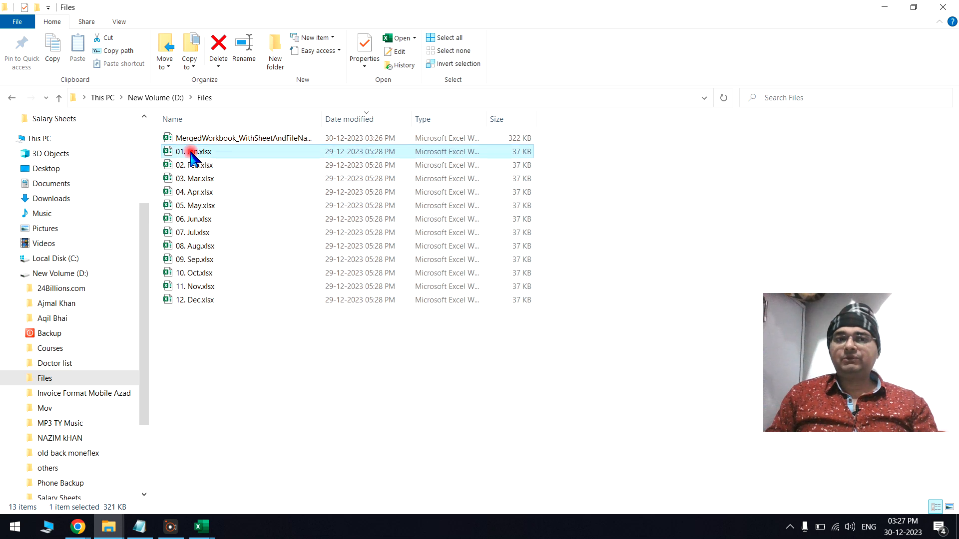
pyautogui.hotkey('alt', 'Tab')
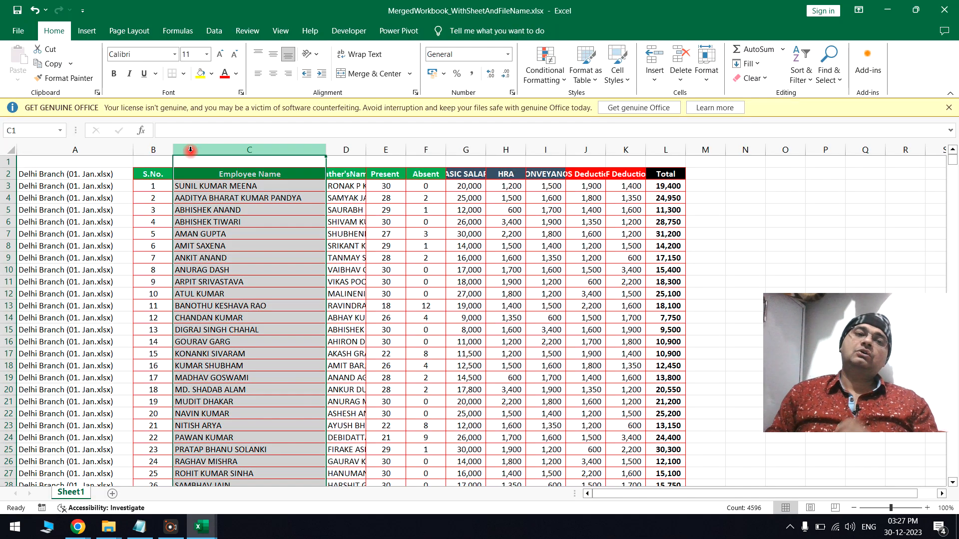
pyautogui.click(260, 232)
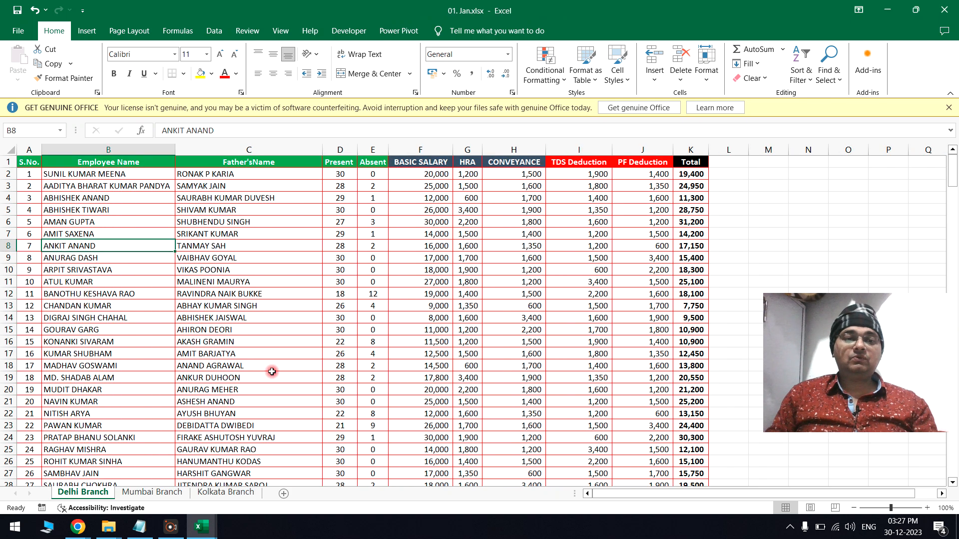
# Check the Employee Name column's entry count on the Delhi Branch, Mumbai Branch and Kolkata Branch sheets of 01. Jan.xlsx
pyautogui.click(122, 149)
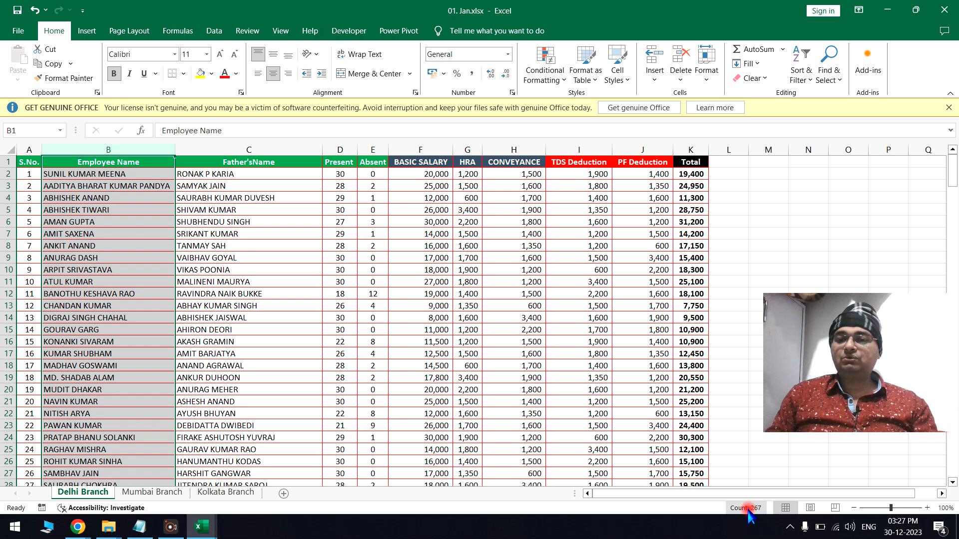
pyautogui.click(142, 484)
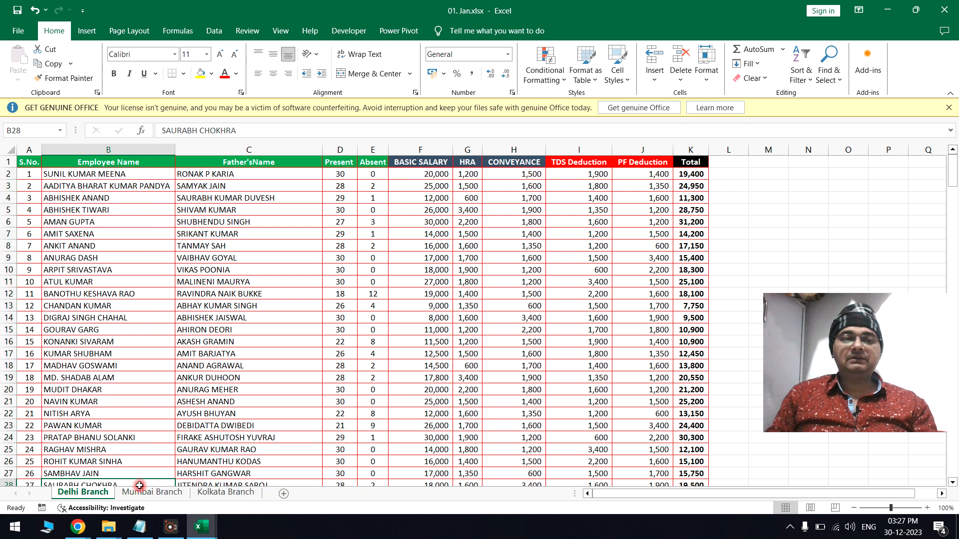
pyautogui.click(145, 495)
pyautogui.click(123, 149)
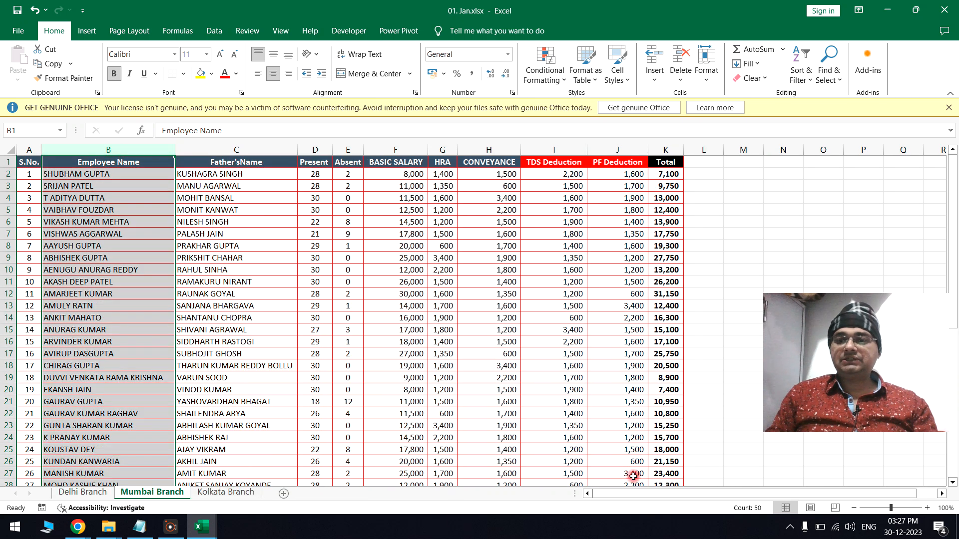
pyautogui.click(226, 493)
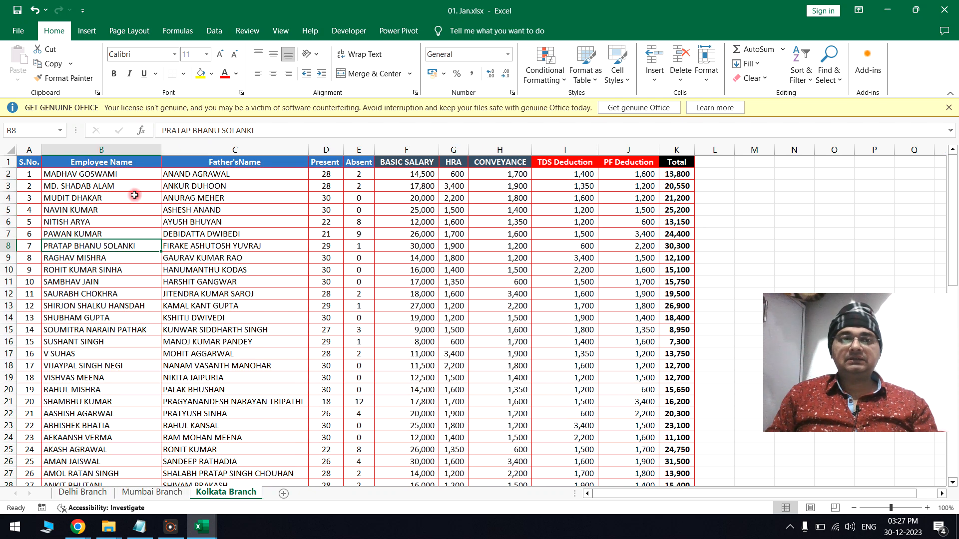
pyautogui.click(129, 151)
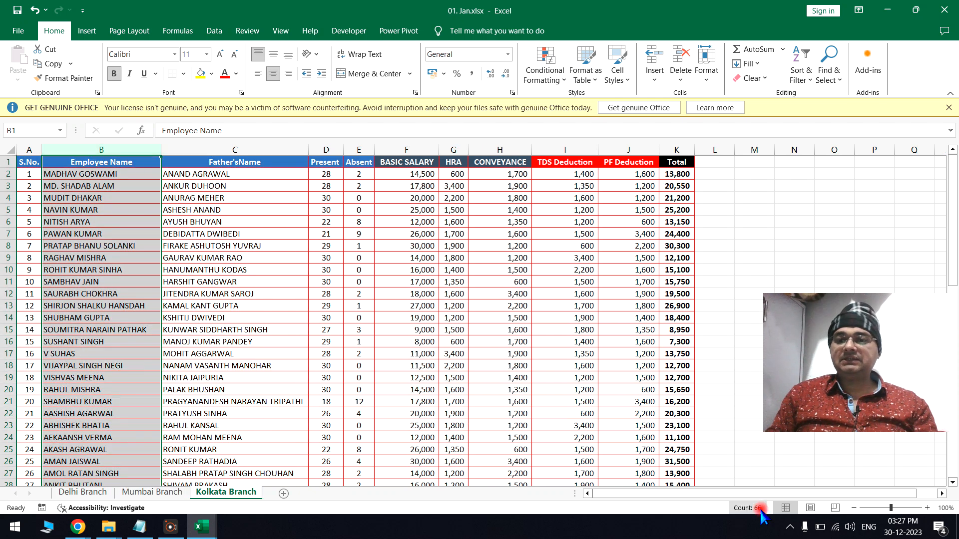
pyautogui.click(211, 268)
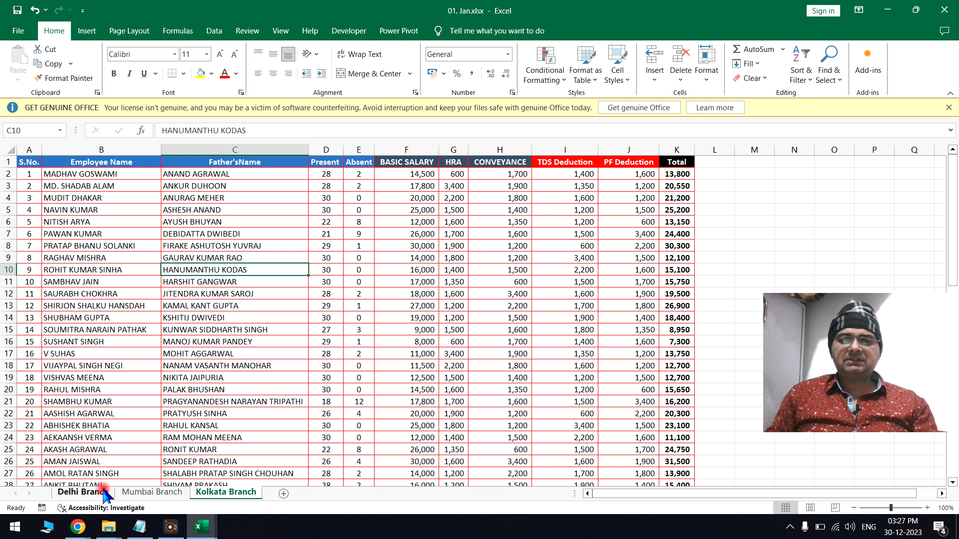
# Close 01. Jan.xlsx and check the entry count of the Employee Name column in the merged workbook
pyautogui.click(314, 320)
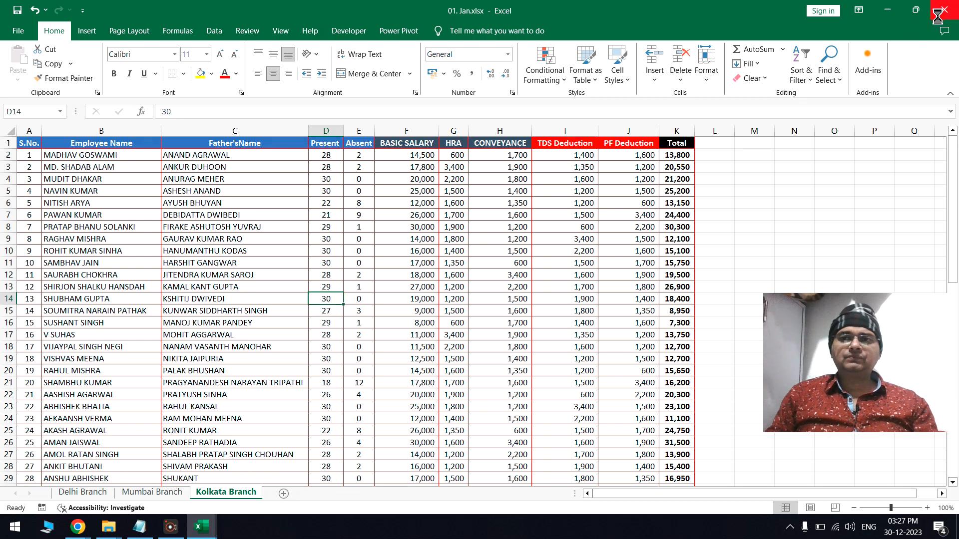
pyautogui.click(943, 10)
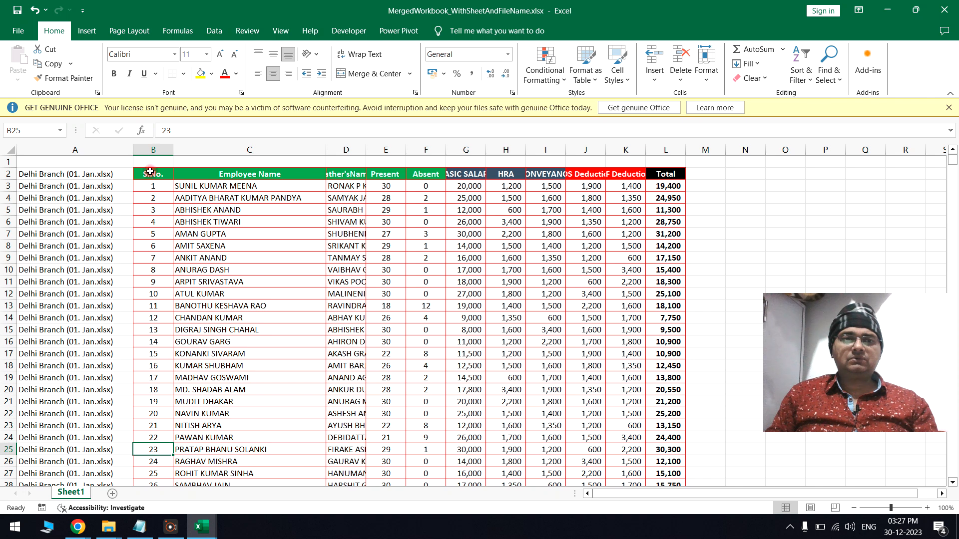
pyautogui.click(218, 149)
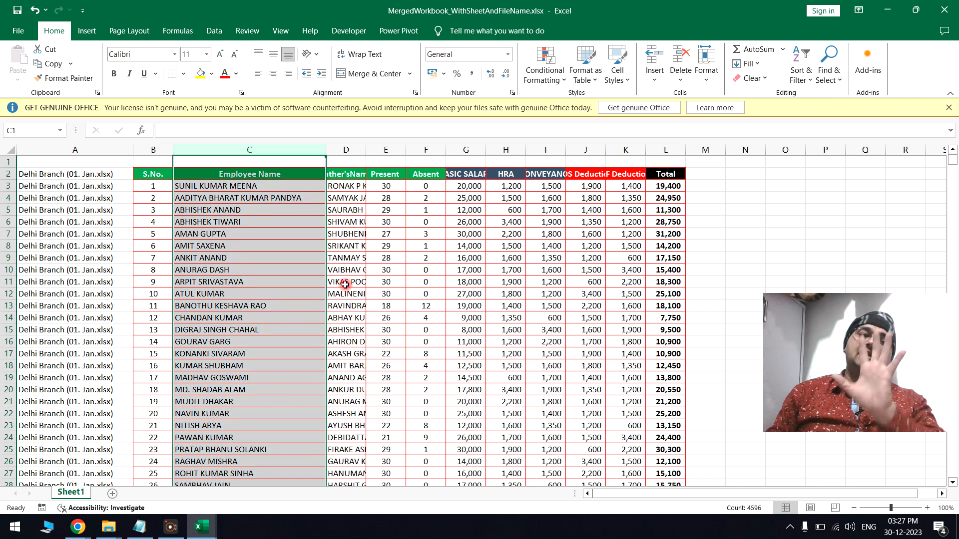
pyautogui.click(317, 302)
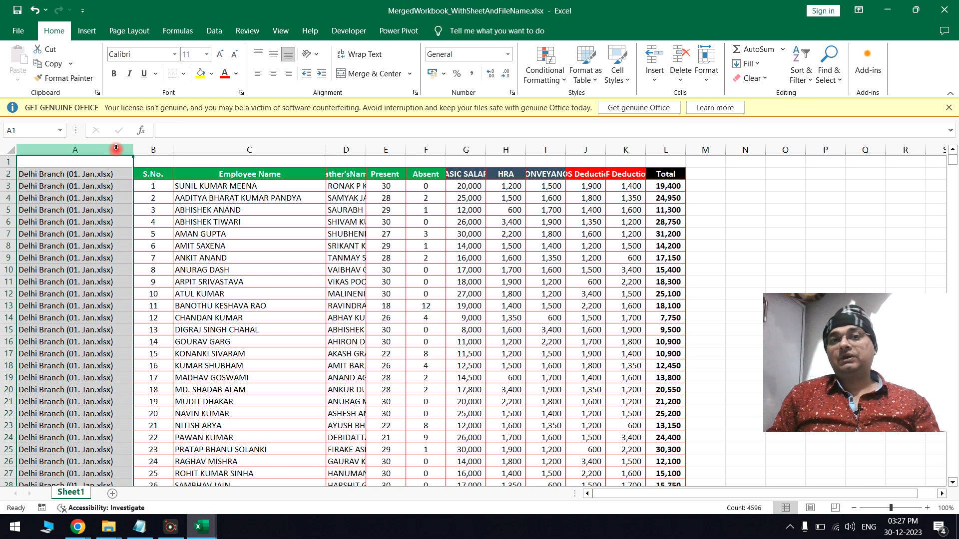
# Examine the Delhi Branch (01. Jan.xlsx) rows in the merged sheet down to where the Mumbai Branch block starts
pyautogui.click(179, 232)
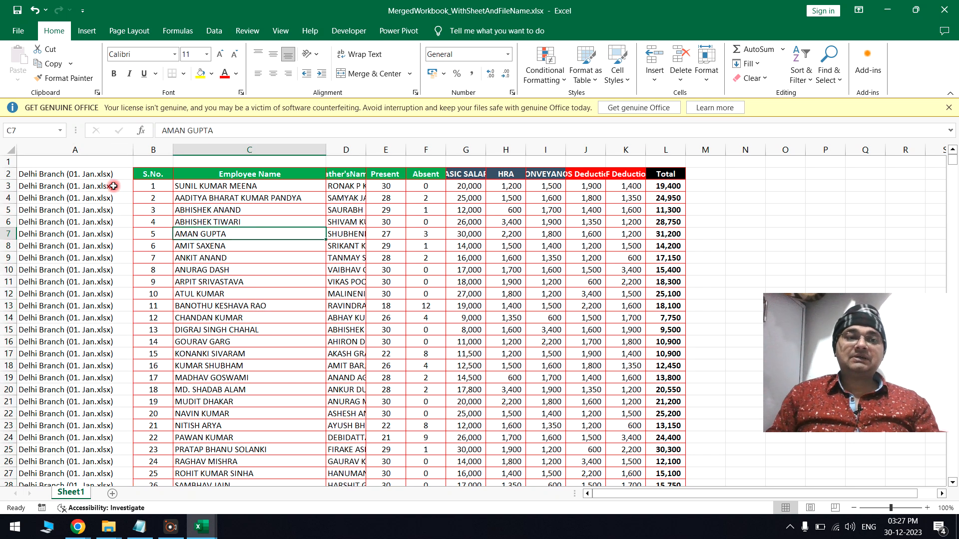
pyautogui.doubleClick(47, 175)
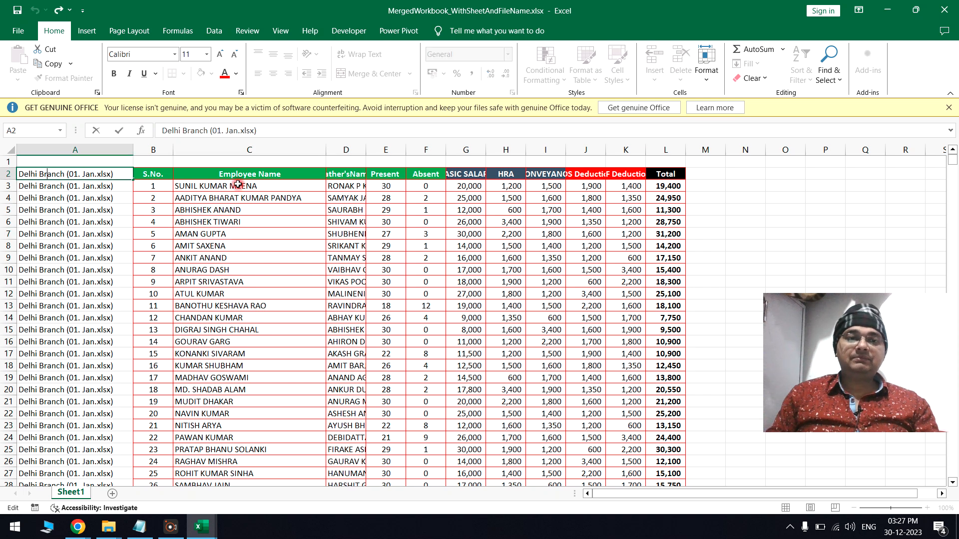
pyautogui.moveTo(156, 170); pyautogui.dragTo(499, 436)
pyautogui.scroll(-7, 498, 437)
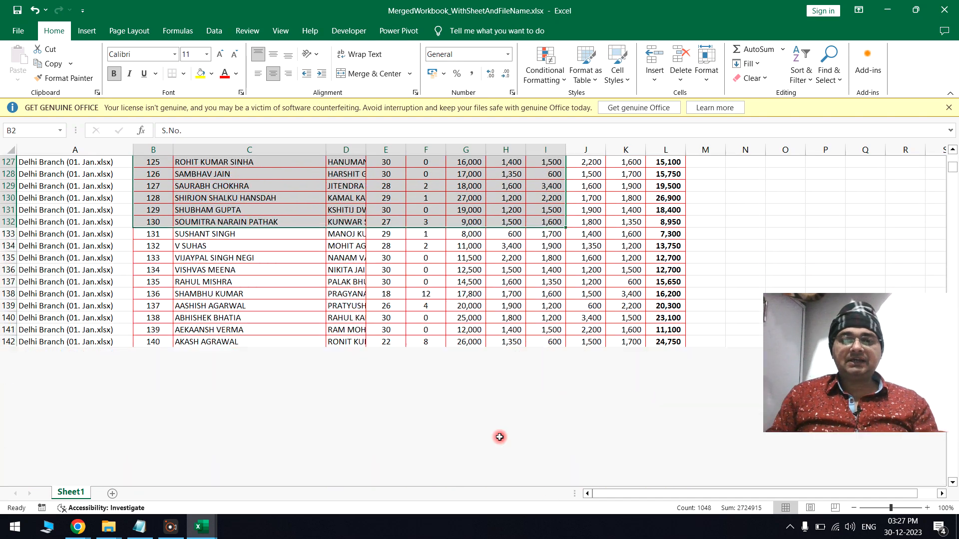
pyautogui.scroll(-20, 500, 437)
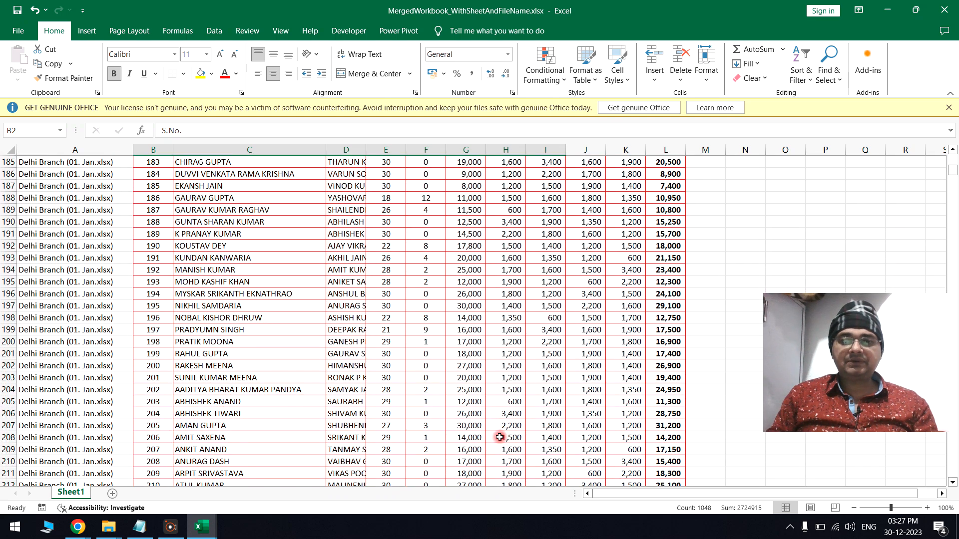
pyautogui.scroll(-15, 500, 437)
pyautogui.scroll(1, 208, 250)
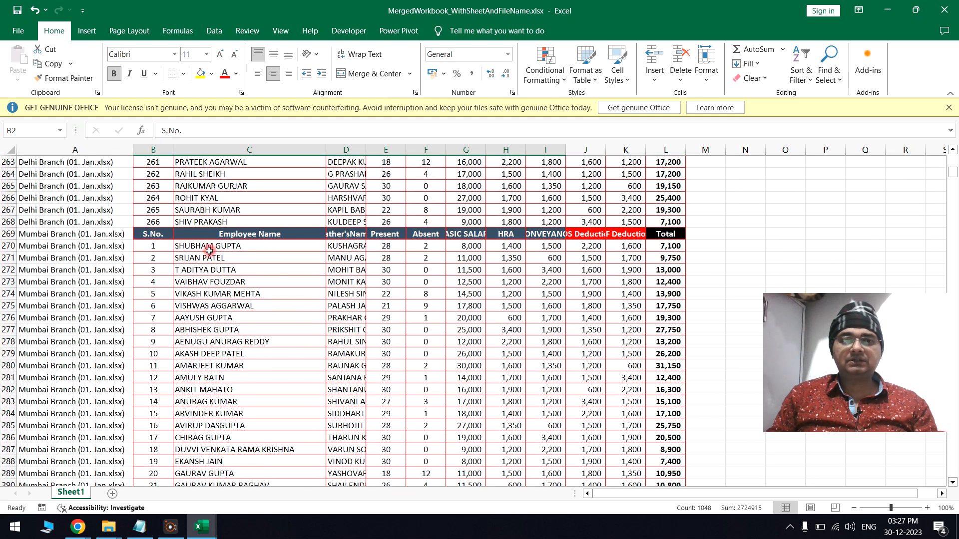
pyautogui.moveTo(664, 222); pyautogui.dragTo(153, 175)
pyautogui.scroll(6, 171, 261)
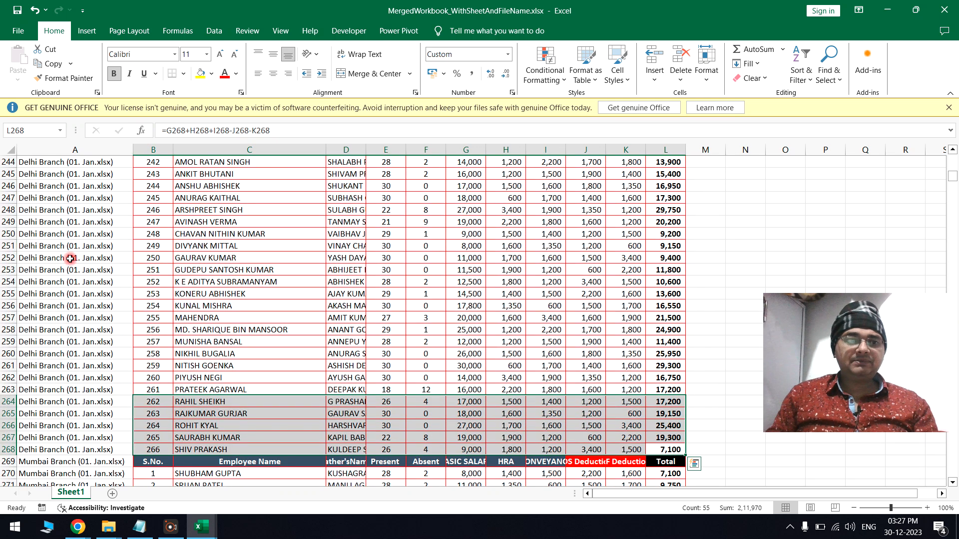
# Inspect the branch and file name parts of the source label in cell A252 without changing it
pyautogui.doubleClick(70, 259)
pyautogui.moveTo(19, 259); pyautogui.dragTo(59, 259)
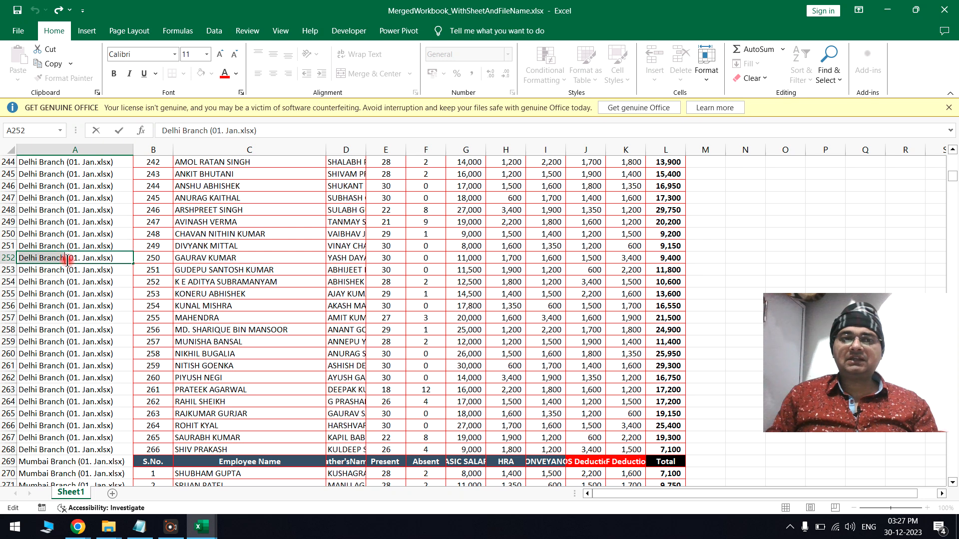
pyautogui.click(75, 259)
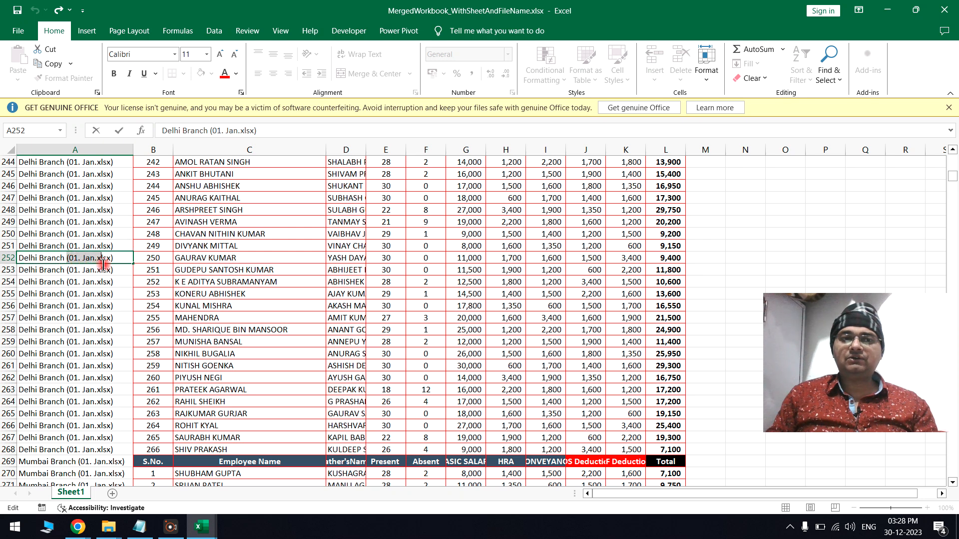
pyautogui.press('Escape')
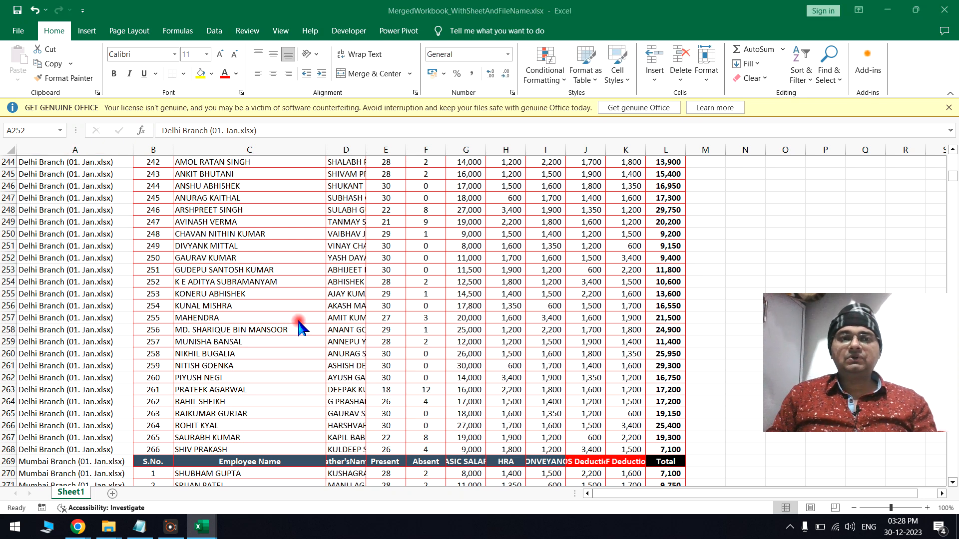
# Switch to the Files folder and open the source workbook 01. Jan.xlsx again
pyautogui.hotkey('alt', 'Tab')
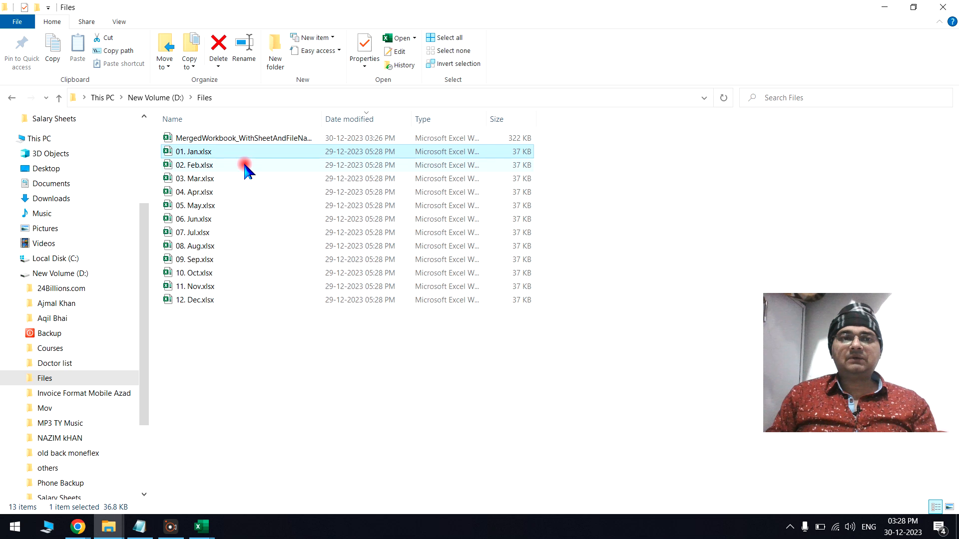
pyautogui.click(194, 152)
pyautogui.click(268, 191)
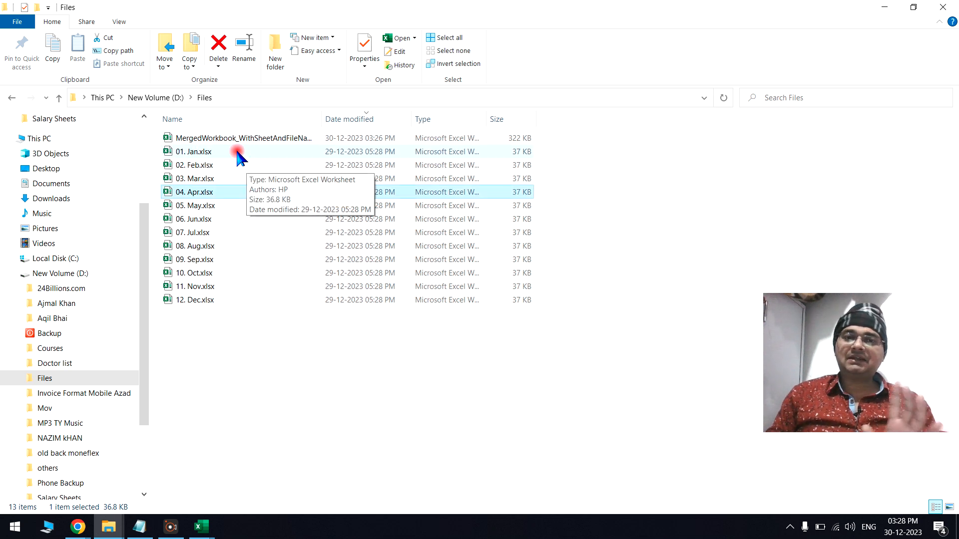
pyautogui.click(238, 153)
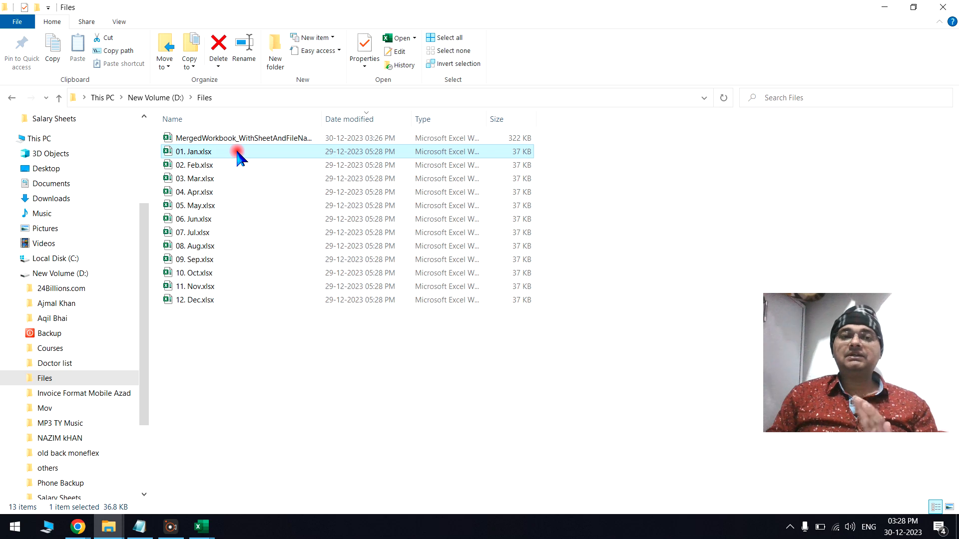
pyautogui.hotkey('alt', 'Tab')
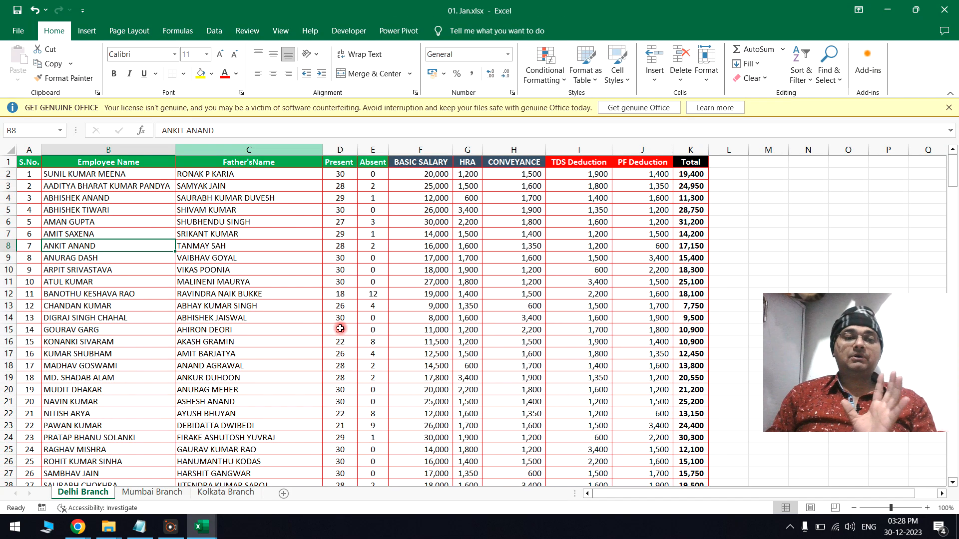
# View the Delhi Branch, Mumbai Branch and Kolkata Branch sheets of 01. Jan.xlsx
pyautogui.click(310, 340)
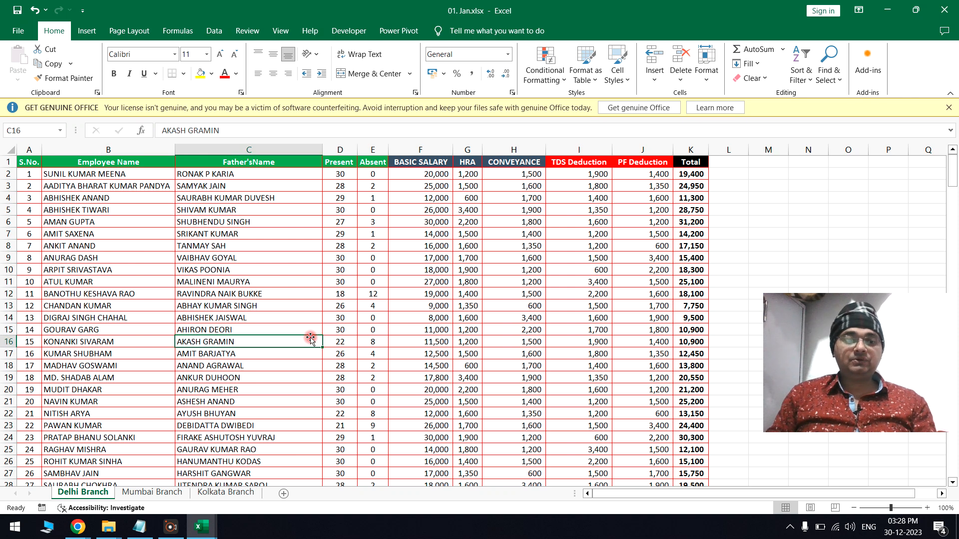
pyautogui.click(150, 494)
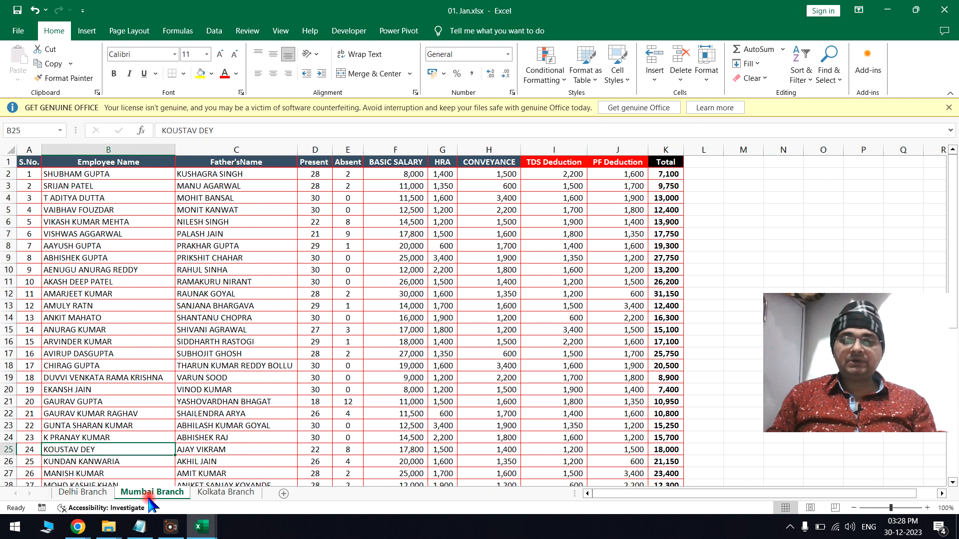
pyautogui.click(225, 493)
# Return to the merged workbook and follow the column A source labels from Delhi Branch through Mumbai Branch to Kolkata Branch
pyautogui.hotkey('alt', 'Tab')
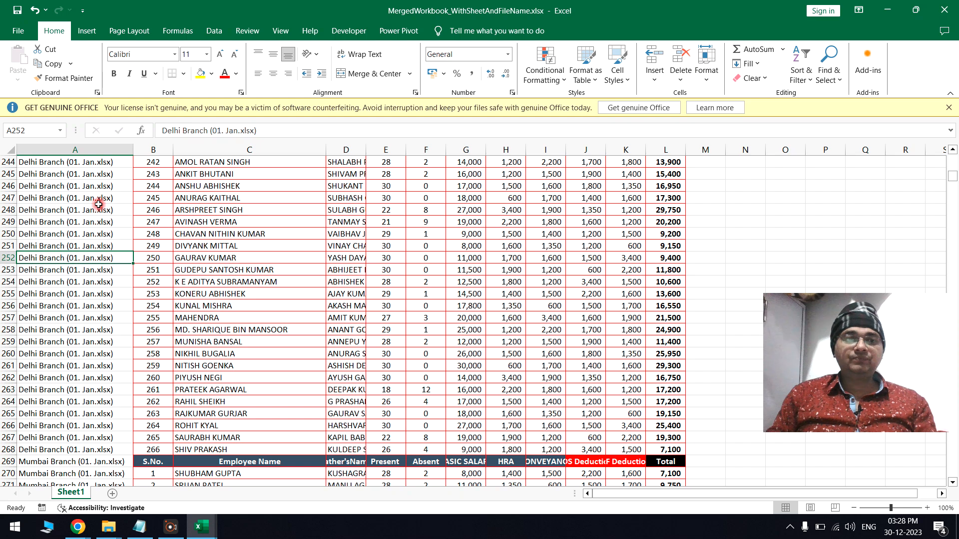
pyautogui.moveTo(46, 199); pyautogui.dragTo(59, 346)
pyautogui.scroll(-8, 68, 385)
pyautogui.scroll(-13, 59, 350)
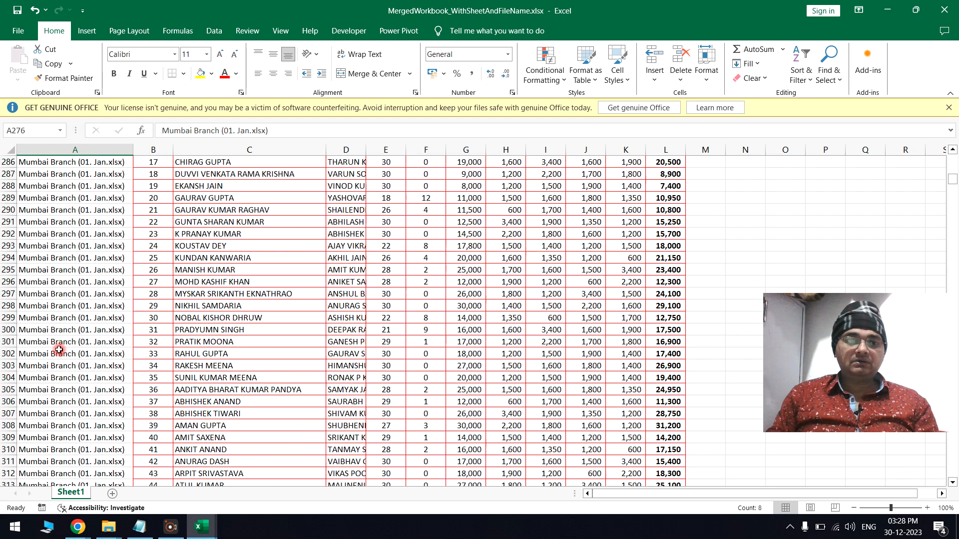
pyautogui.scroll(-4, 59, 349)
pyautogui.scroll(-1, 59, 347)
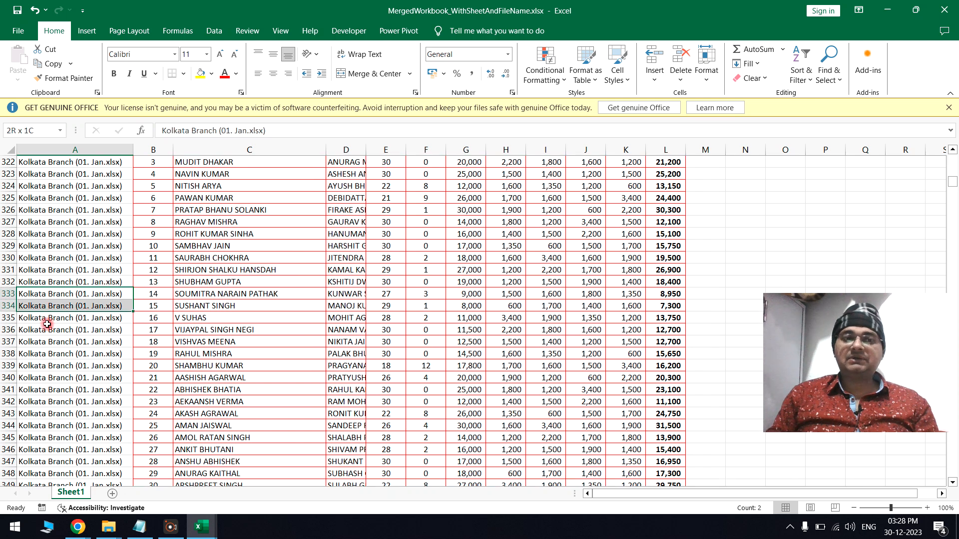
# Inspect the Kolkata Branch labels in column A and highlight the file name part of the label in cell A337
pyautogui.moveTo(50, 294); pyautogui.dragTo(48, 330)
pyautogui.scroll(-1, 75, 350)
pyautogui.doubleClick(78, 306)
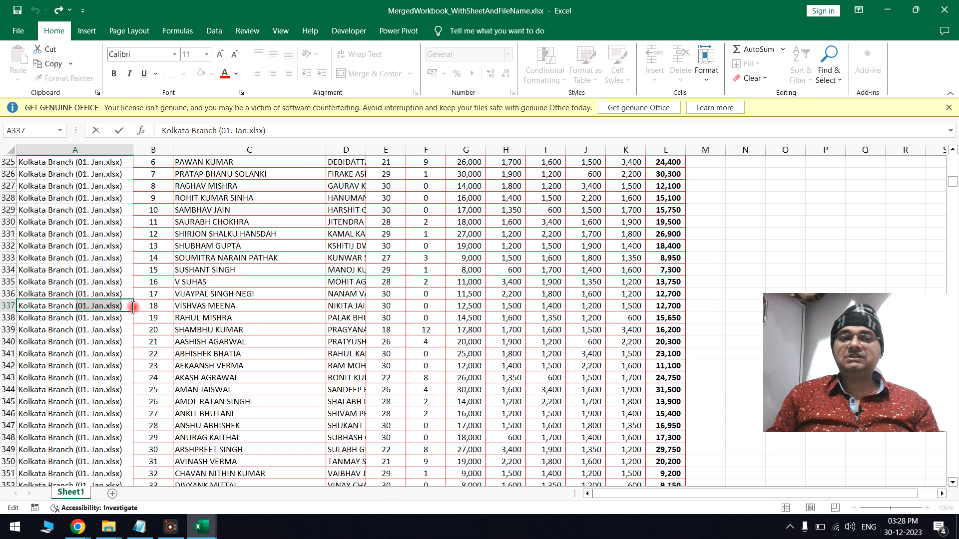
pyautogui.moveTo(132, 307); pyautogui.dragTo(134, 308)
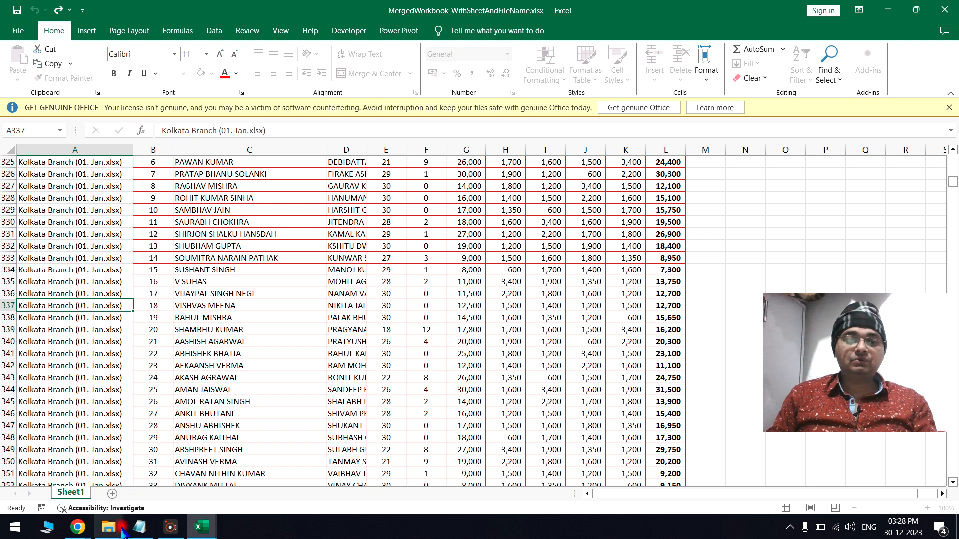
# Switch to the Files folder and select the twelve monthly workbooks from 01. Jan.xlsx to 12. Dec.xlsx
pyautogui.moveTo(109, 526)
pyautogui.click(118, 496)
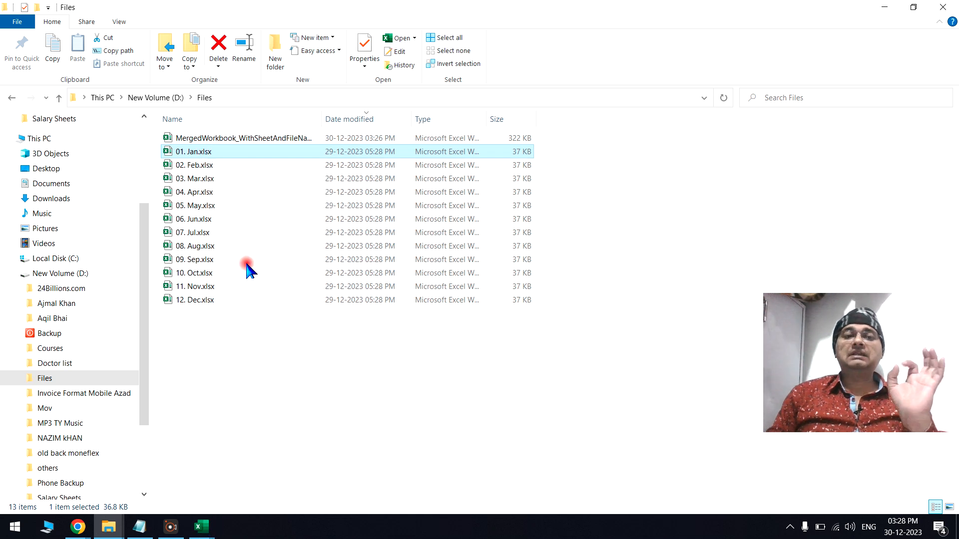
pyautogui.moveTo(224, 320); pyautogui.dragTo(229, 155)
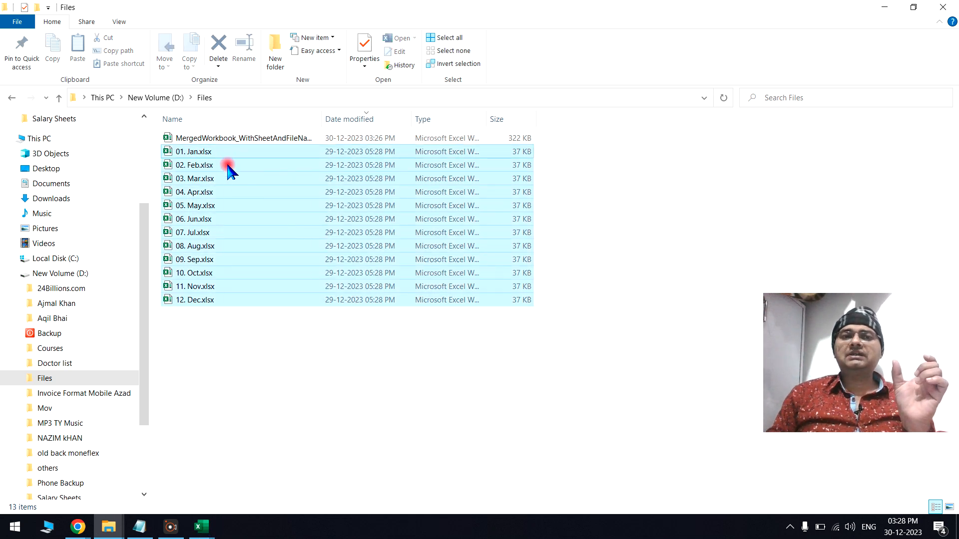
# Return to the merged workbook and follow the column A labels from Kolkata Branch (01. Jan.xlsx) to Delhi Branch (02. Feb.xlsx)
pyautogui.moveTo(202, 527)
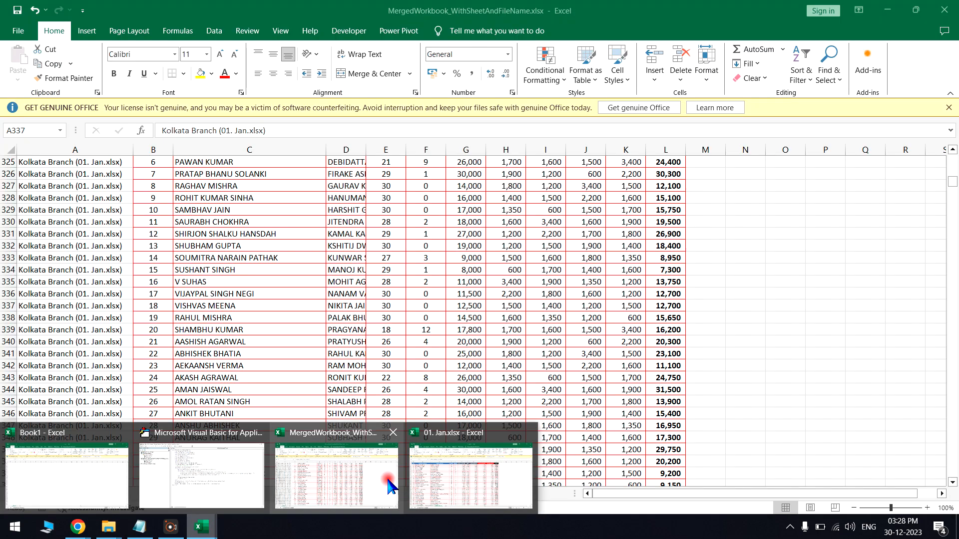
pyautogui.click(385, 477)
pyautogui.click(112, 211)
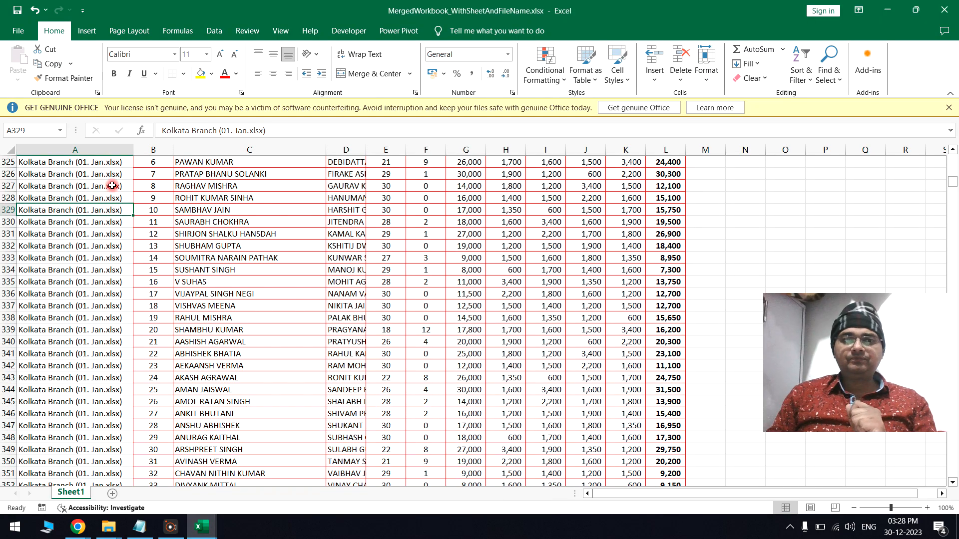
pyautogui.moveTo(113, 174); pyautogui.dragTo(110, 300)
pyautogui.scroll(-9, 111, 360)
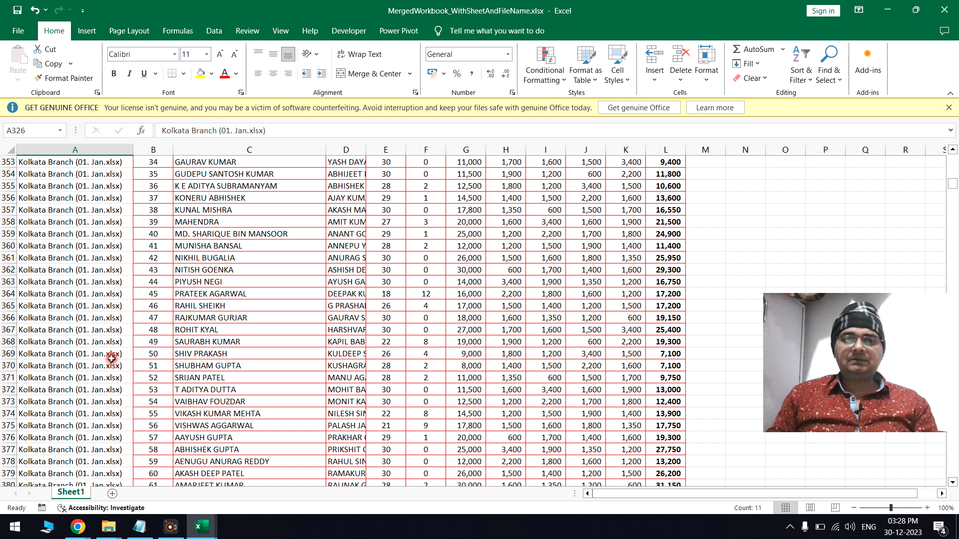
pyautogui.scroll(-13, 107, 353)
pyautogui.moveTo(102, 256); pyautogui.dragTo(91, 370)
pyautogui.click(38, 294)
# Follow the 02. Feb.xlsx labels in column A past Delhi Branch and inspect the Mumbai Branch labels in A653:A662
pyautogui.scroll(-14, 71, 381)
pyautogui.scroll(-20, 72, 381)
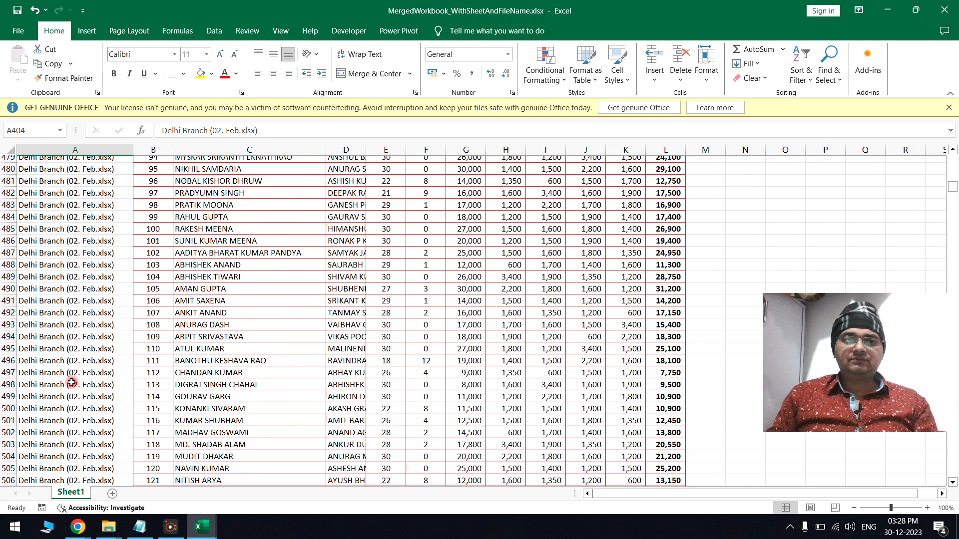
pyautogui.scroll(-12, 71, 381)
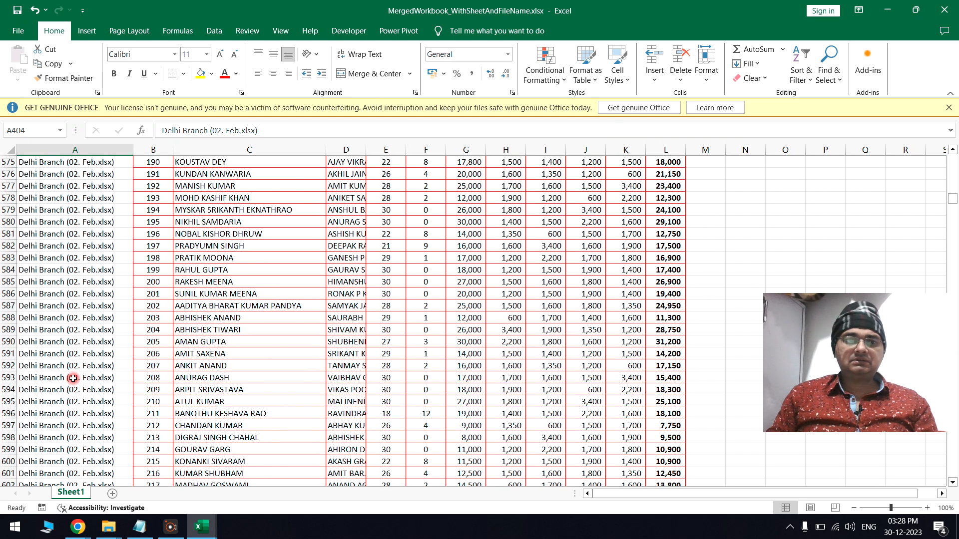
pyautogui.scroll(-20, 76, 373)
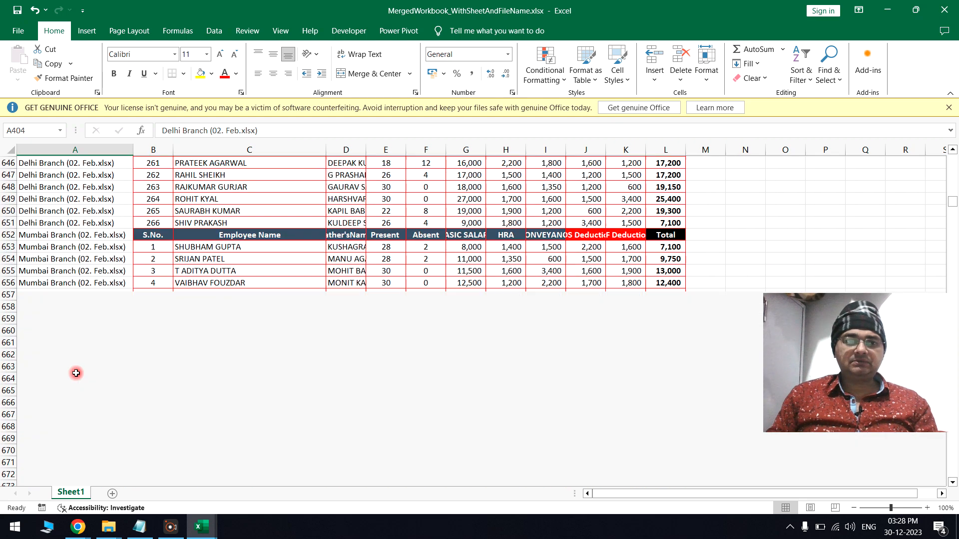
pyautogui.moveTo(63, 248); pyautogui.dragTo(75, 356)
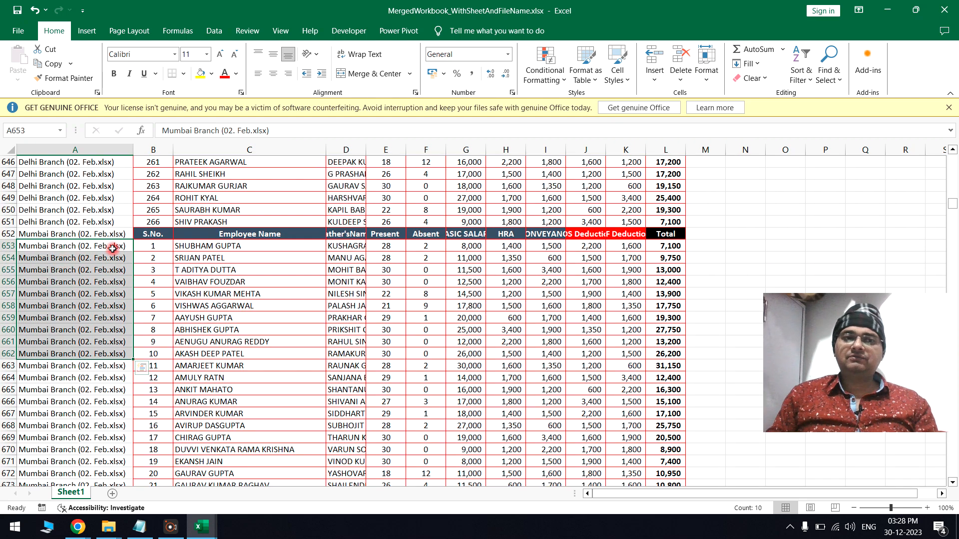
pyautogui.click(110, 303)
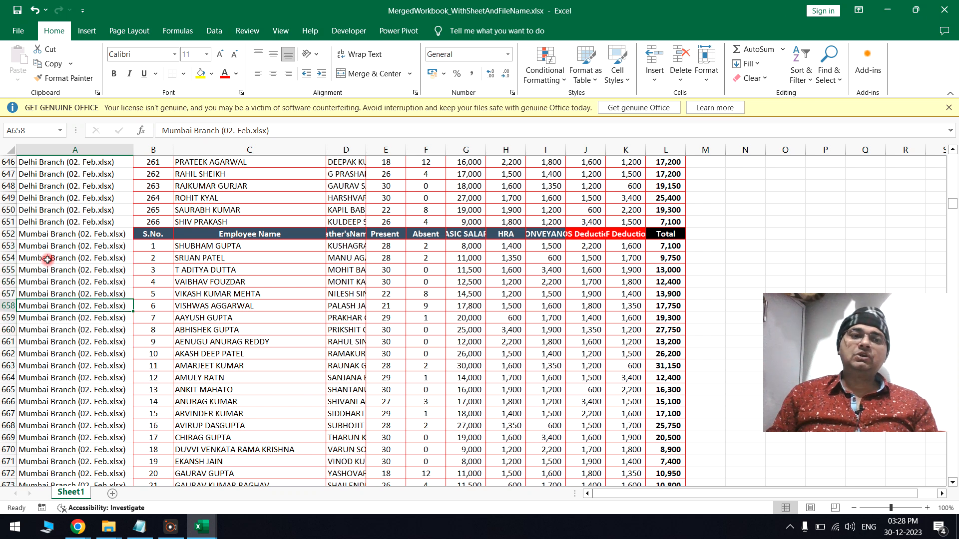
pyautogui.click(90, 153)
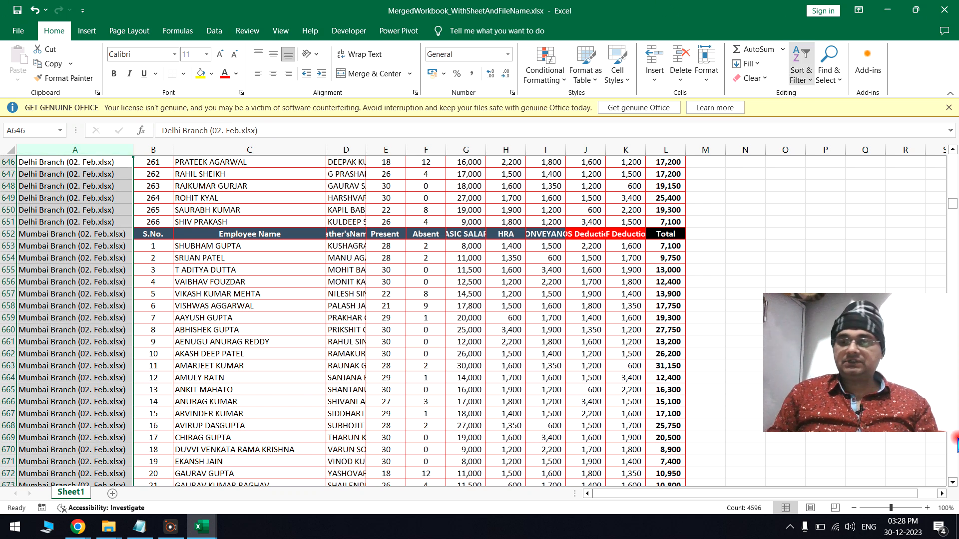
pyautogui.moveTo(881, 330); pyautogui.dragTo(862, 188)
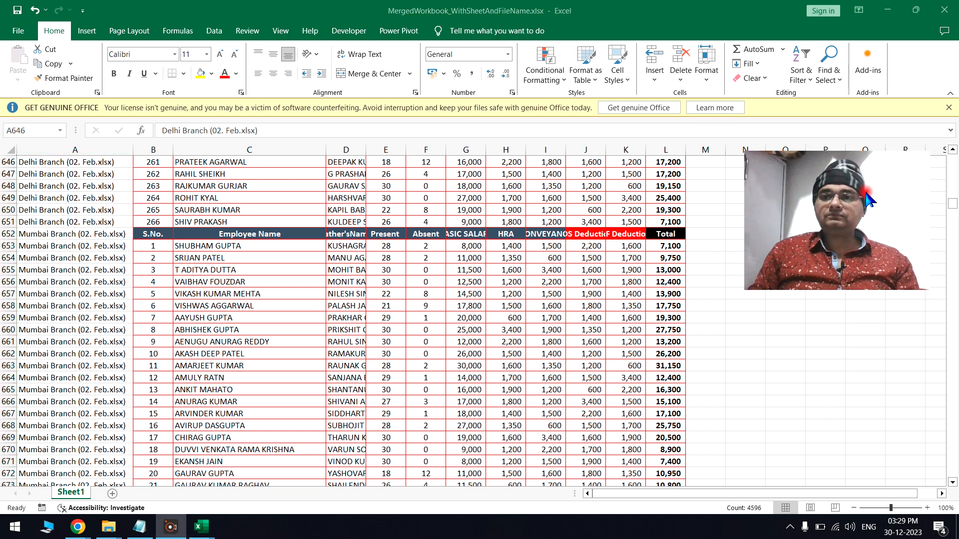
pyautogui.click(508, 286)
pyautogui.scroll(8, 508, 287)
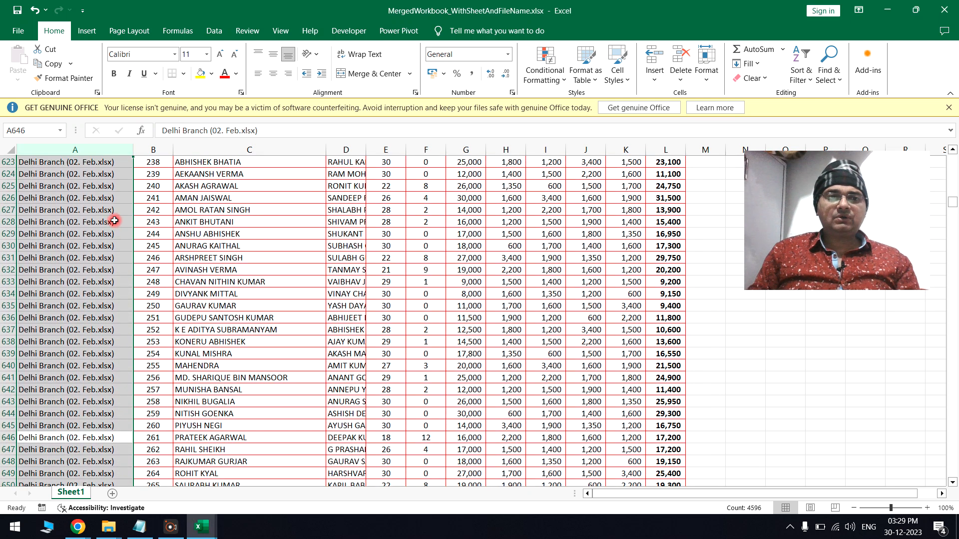
pyautogui.click(107, 151)
pyautogui.rightClick(106, 151)
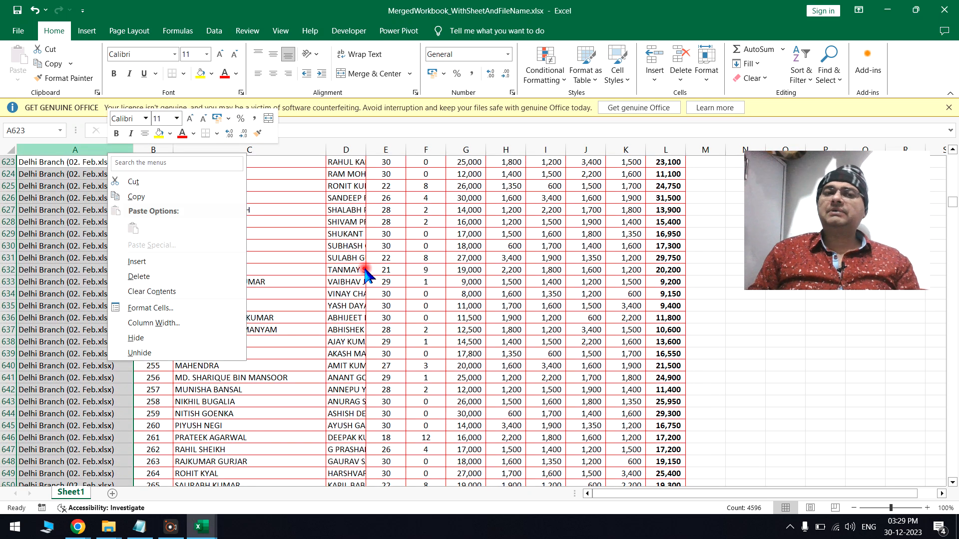
pyautogui.press('Escape')
# Turn on filtering for the header row in row 2 of the merged sheet
pyautogui.moveTo(952, 209); pyautogui.dragTo(953, 151)
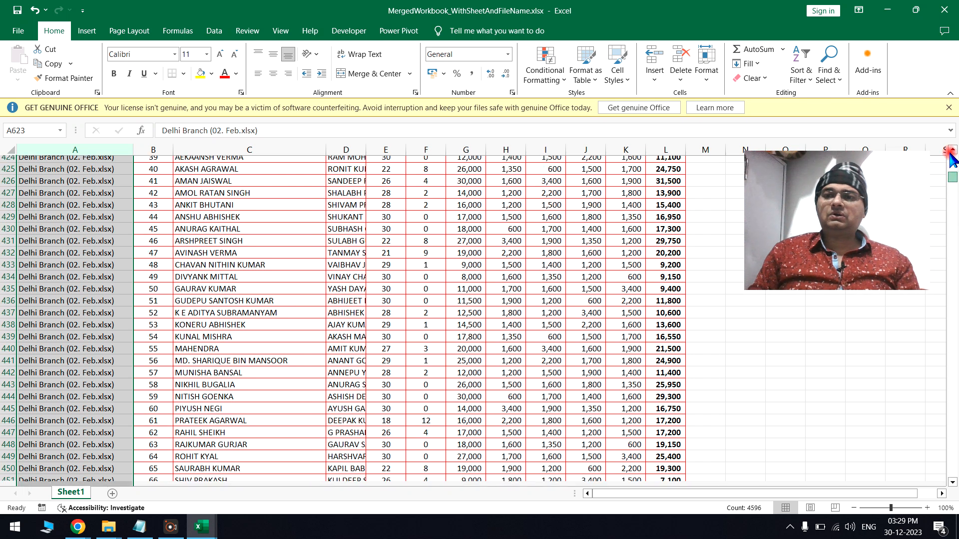
pyautogui.click(228, 175)
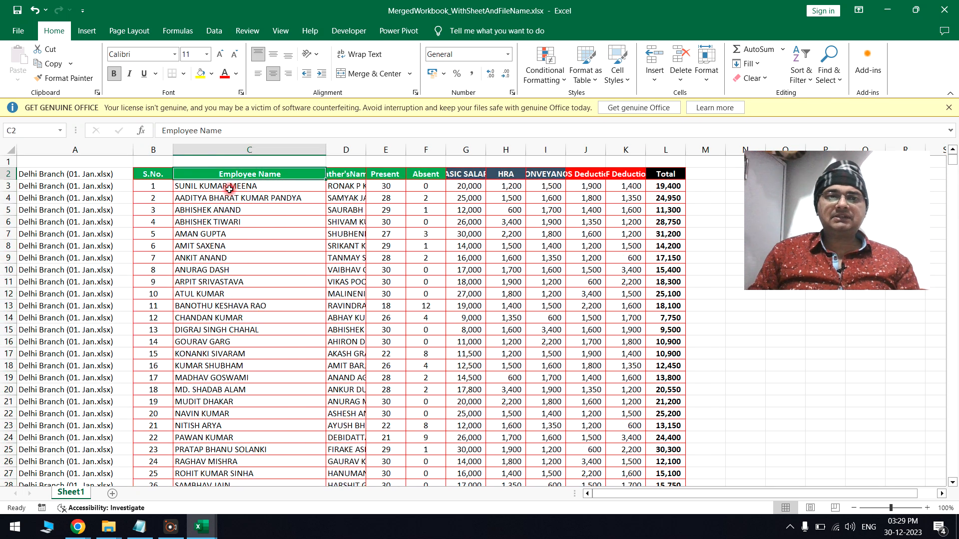
pyautogui.click(2, 173)
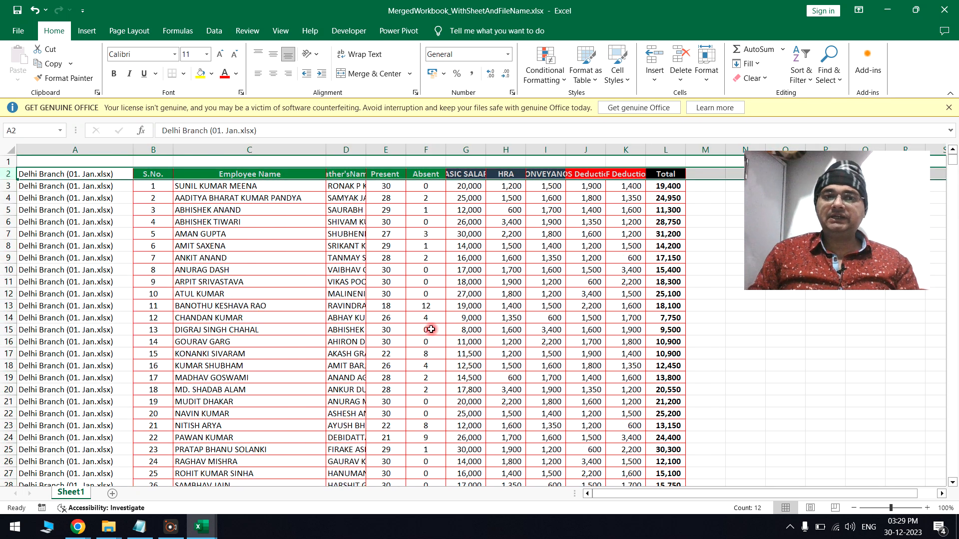
pyautogui.hotkey('ctrl', 'shift', 'l')
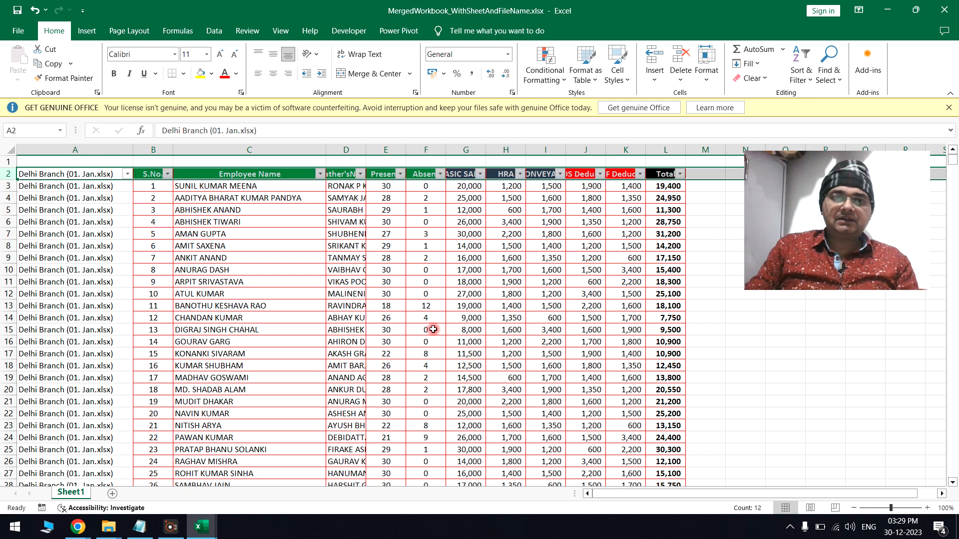
pyautogui.click(372, 303)
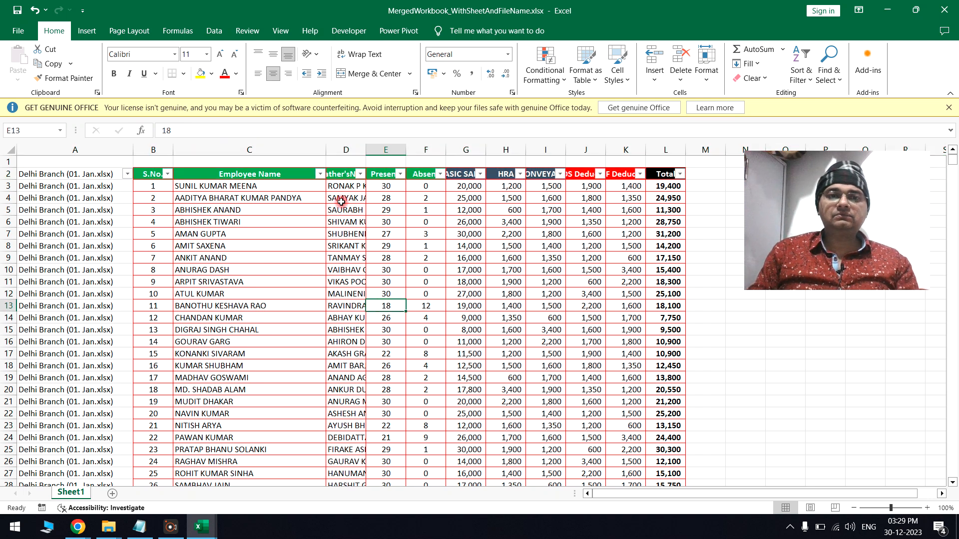
# Filter the Employee Name column by the dark blue-grey cell colour and highlight the repeated Mumbai Branch header cells
pyautogui.click(318, 174)
pyautogui.moveTo(280, 265)
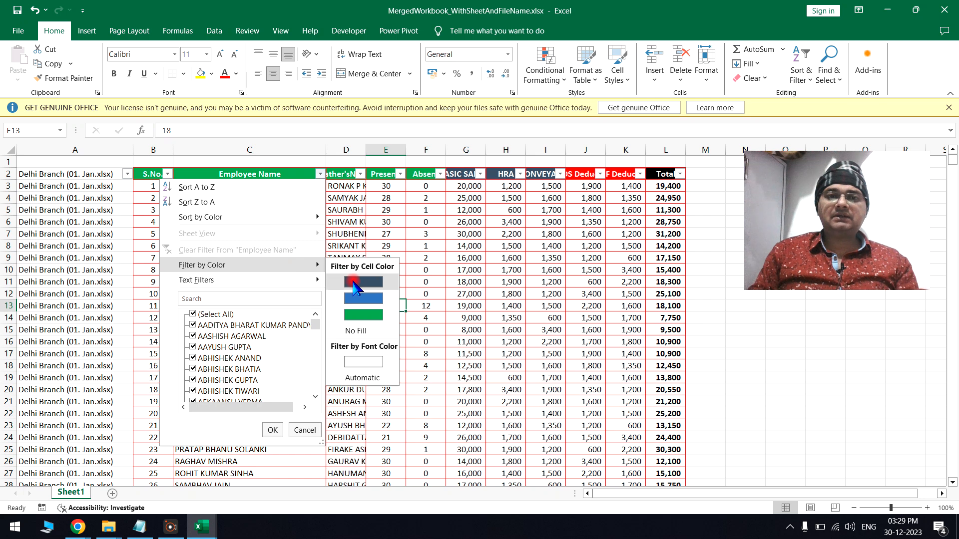
pyautogui.click(355, 284)
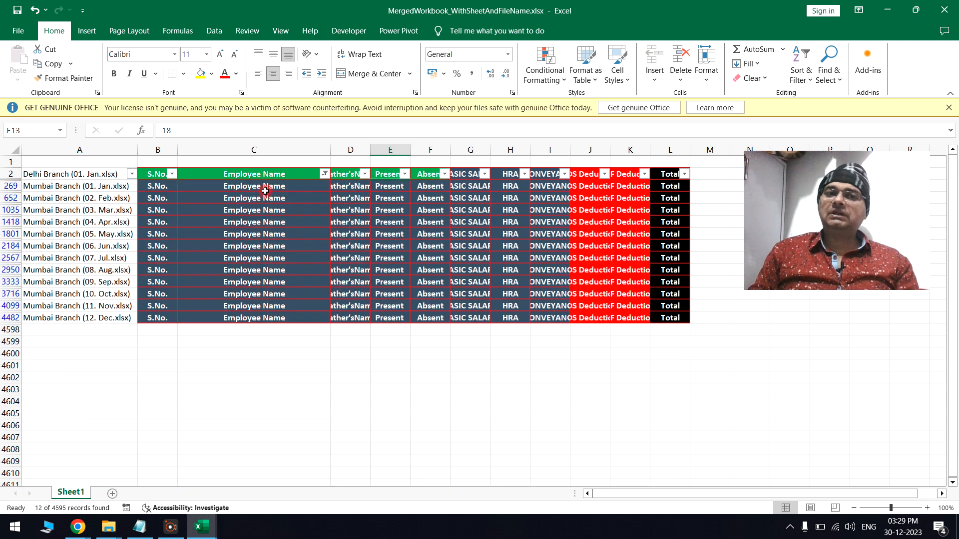
pyautogui.moveTo(265, 191); pyautogui.dragTo(272, 315)
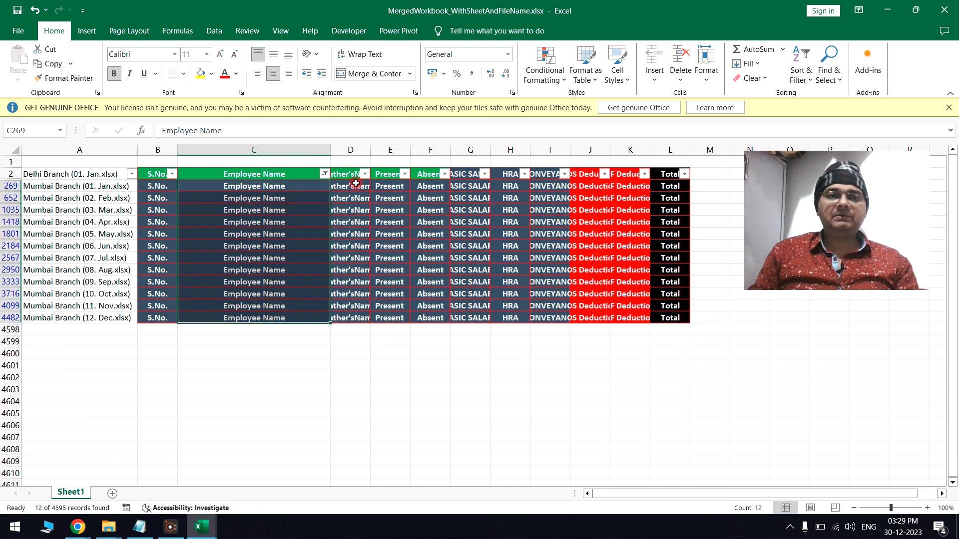
pyautogui.moveTo(12, 186); pyautogui.dragTo(25, 318)
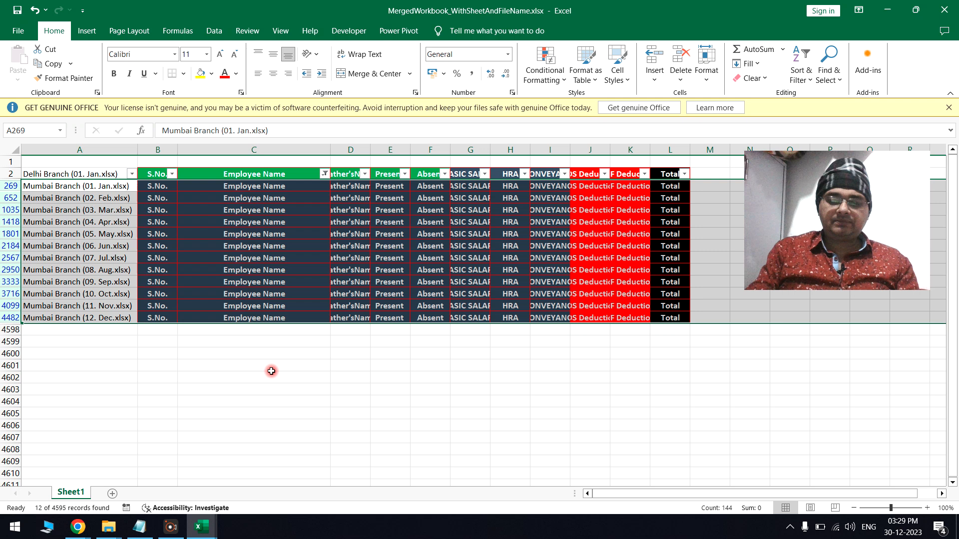
pyautogui.click(271, 371)
pyautogui.write('ALT :')
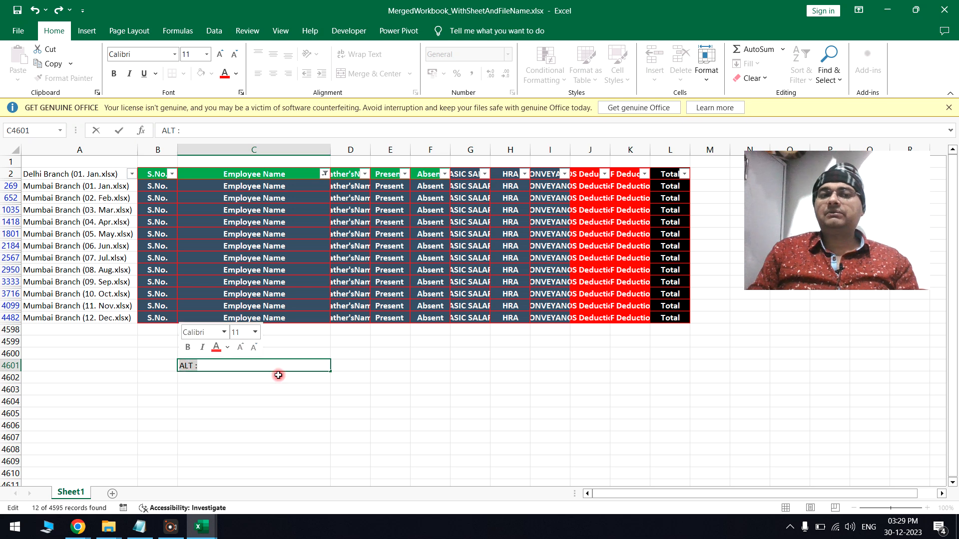
pyautogui.press('Escape')
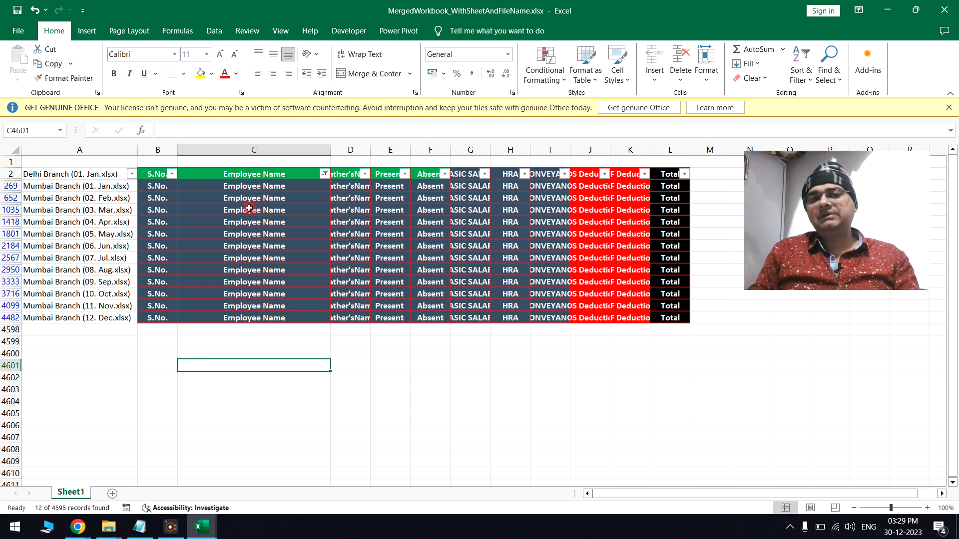
pyautogui.moveTo(248, 187); pyautogui.dragTo(248, 318)
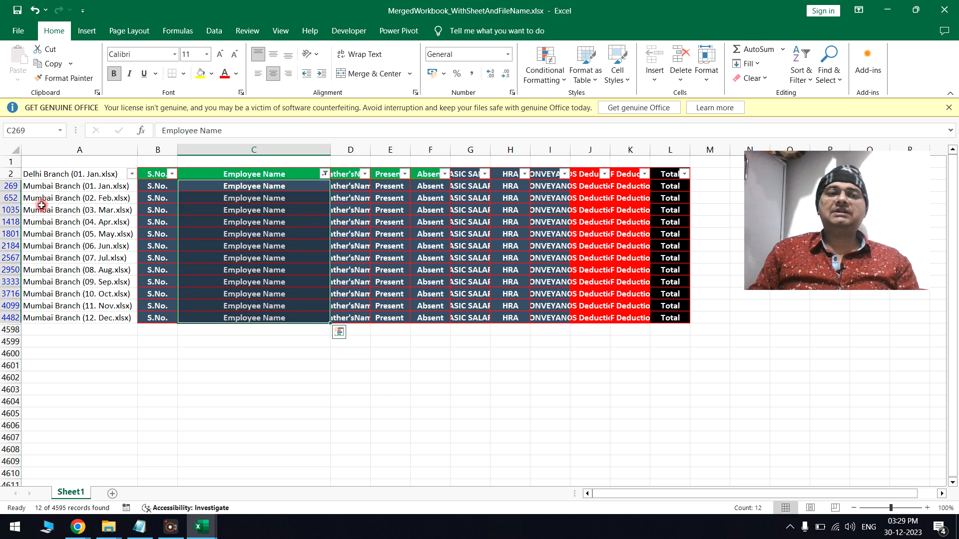
# Delete the repeated Mumbai Branch header rows from 269 to 4482, restricting the selection to visible cells only
pyautogui.moveTo(3, 186); pyautogui.dragTo(10, 322)
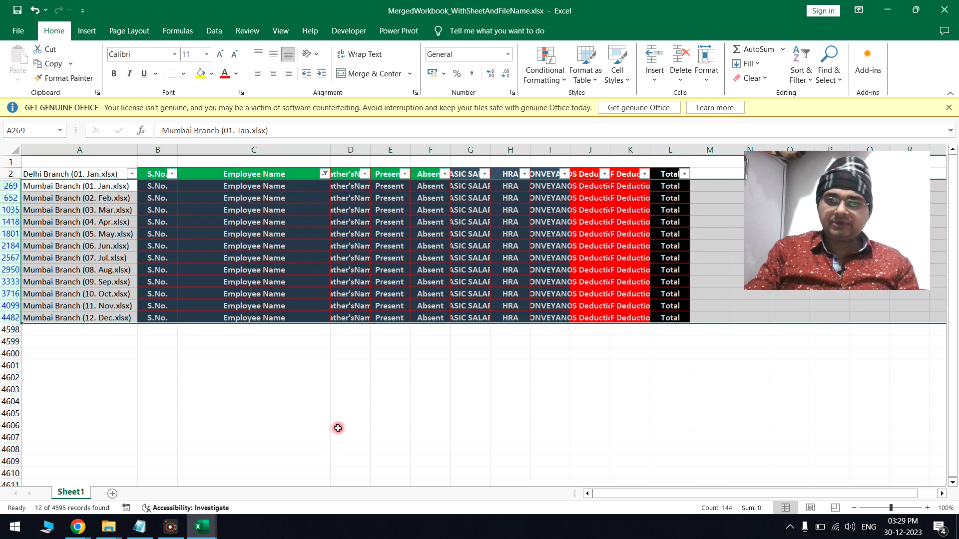
pyautogui.hotkey('alt', ';')
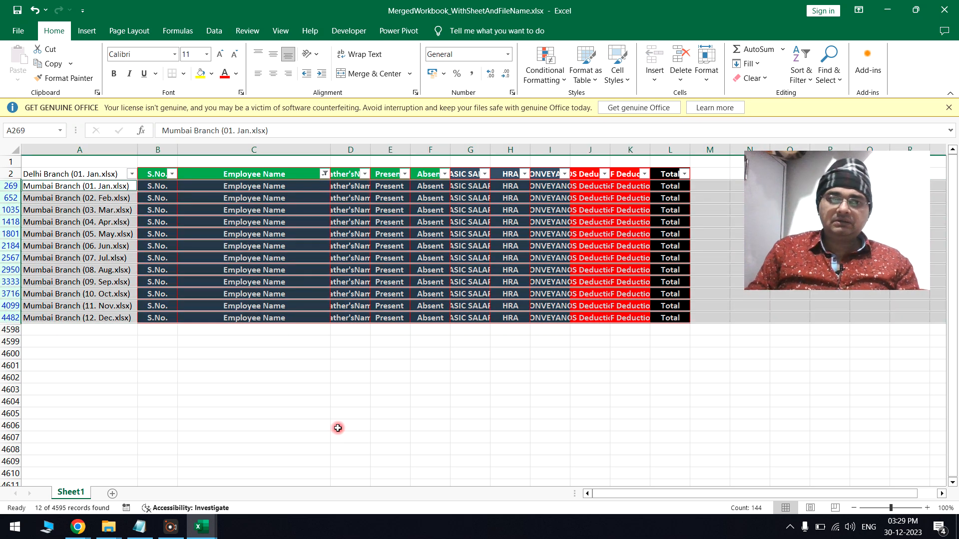
pyautogui.rightClick(8, 210)
pyautogui.click(74, 335)
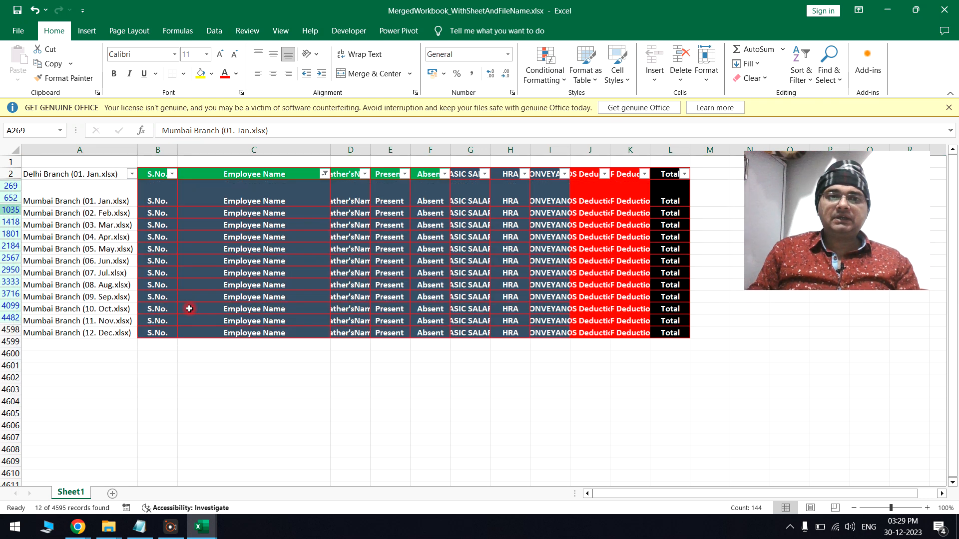
# Sort the Employee Name column by colour and clear its filter
pyautogui.click(325, 176)
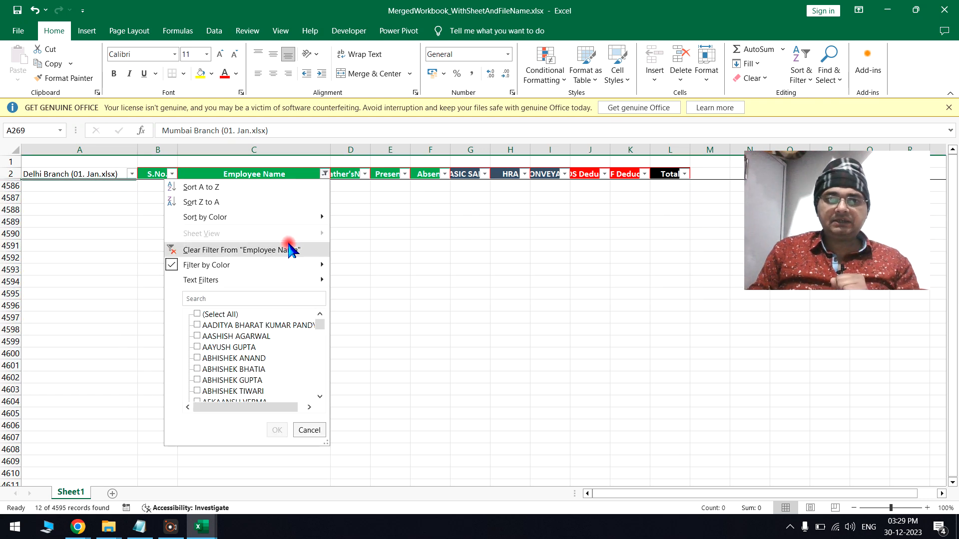
pyautogui.moveTo(295, 224)
pyautogui.click(373, 233)
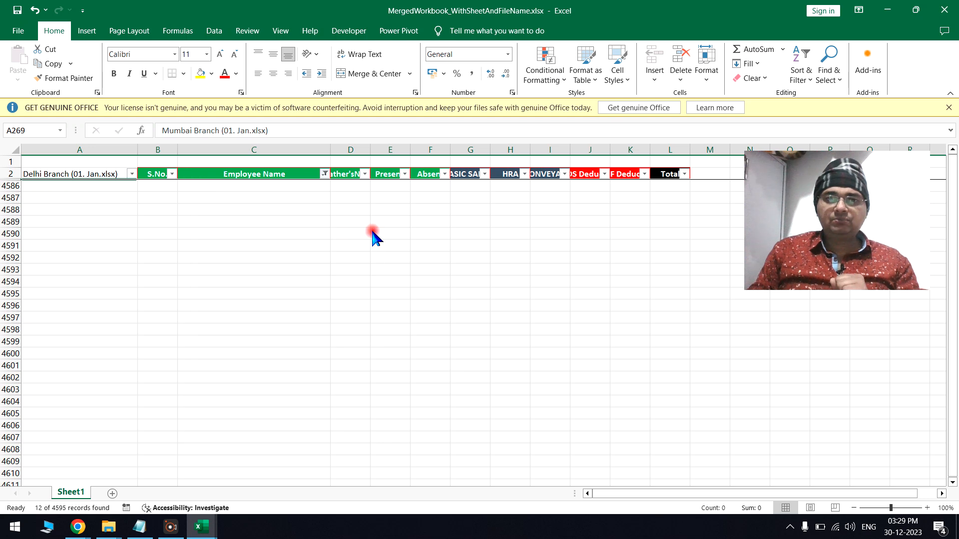
pyautogui.click(427, 222)
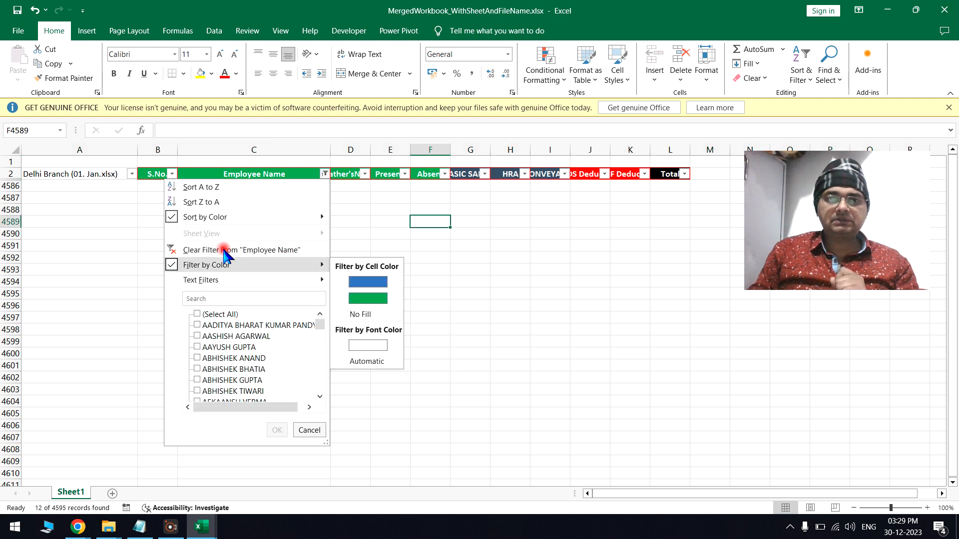
pyautogui.click(224, 251)
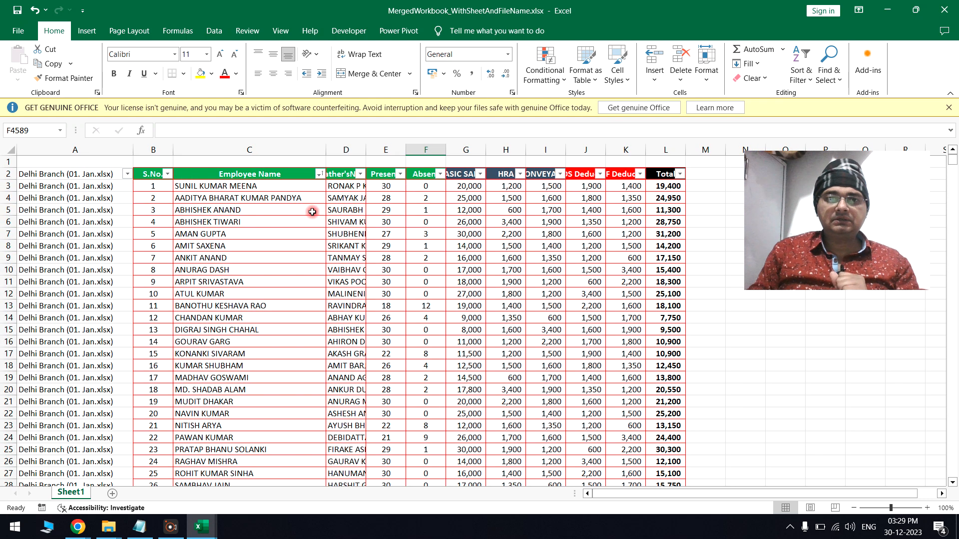
# Filter the Employee Name column by the green cell colour to isolate the repeated Delhi Branch header rows
pyautogui.click(320, 176)
pyautogui.moveTo(252, 264)
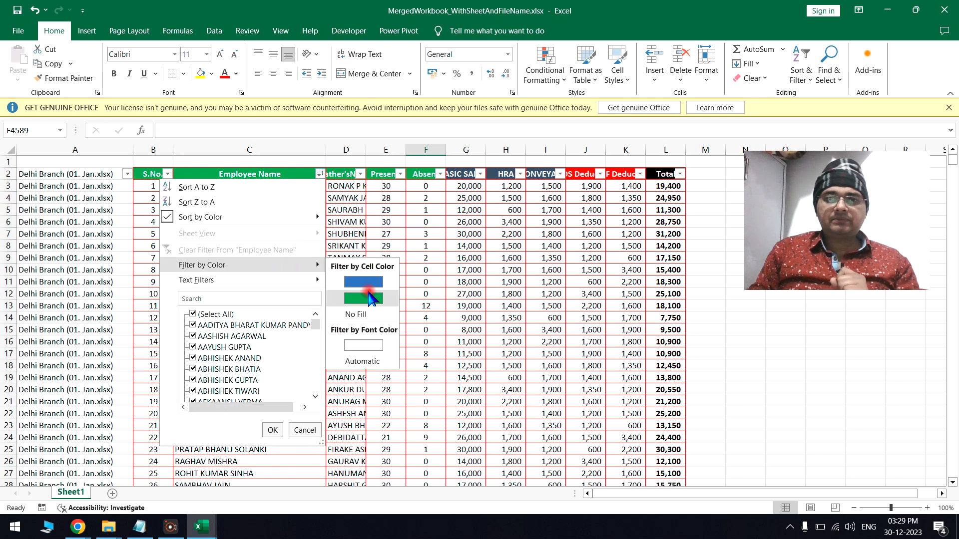
pyautogui.click(369, 298)
pyautogui.click(344, 187)
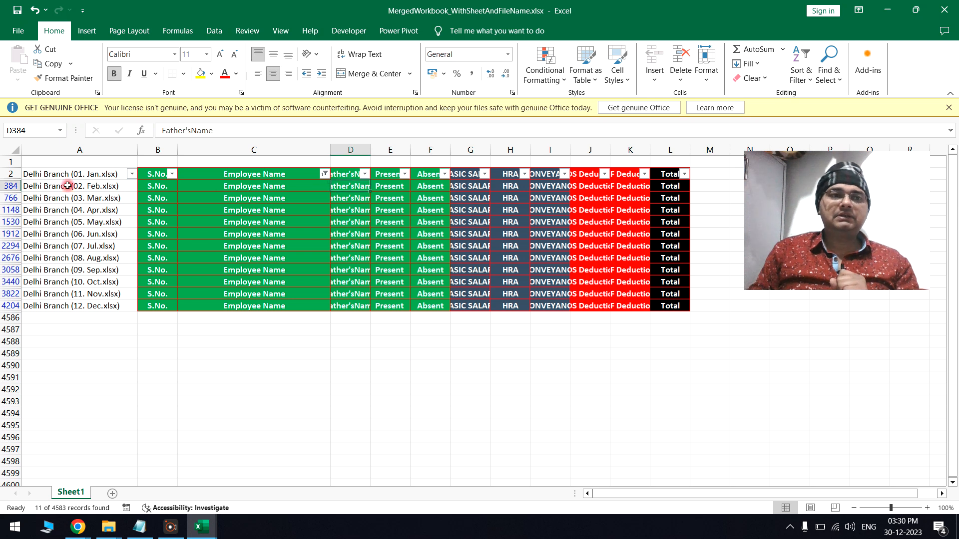
# Delete the repeated Delhi Branch header rows from 384 to 4204, restricting the selection to visible cells only
pyautogui.moveTo(18, 186); pyautogui.dragTo(45, 303)
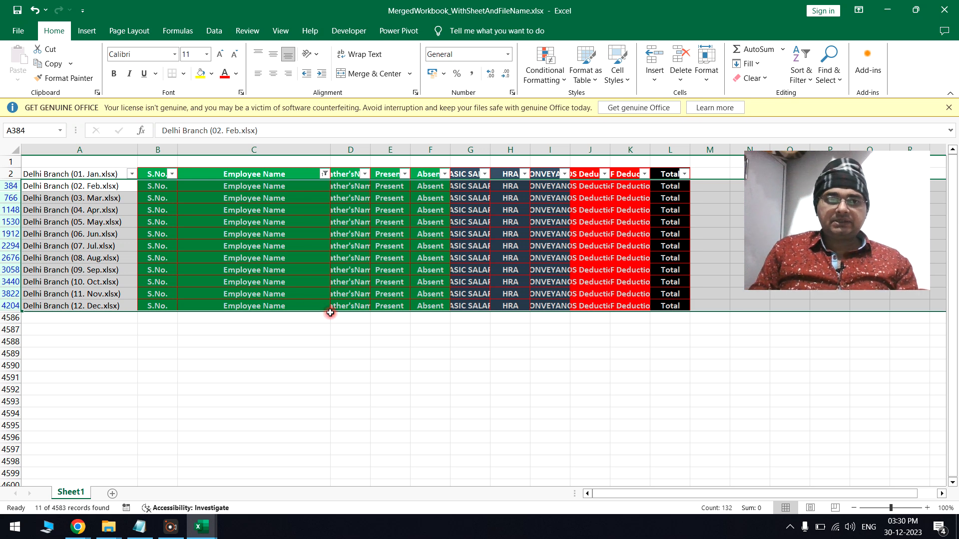
pyautogui.hotkey('alt', ';')
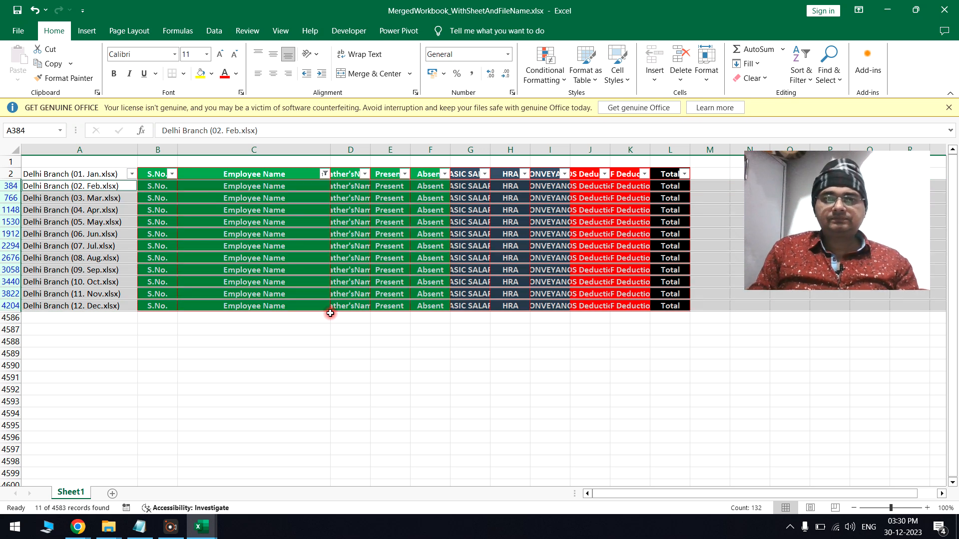
pyautogui.rightClick(9, 222)
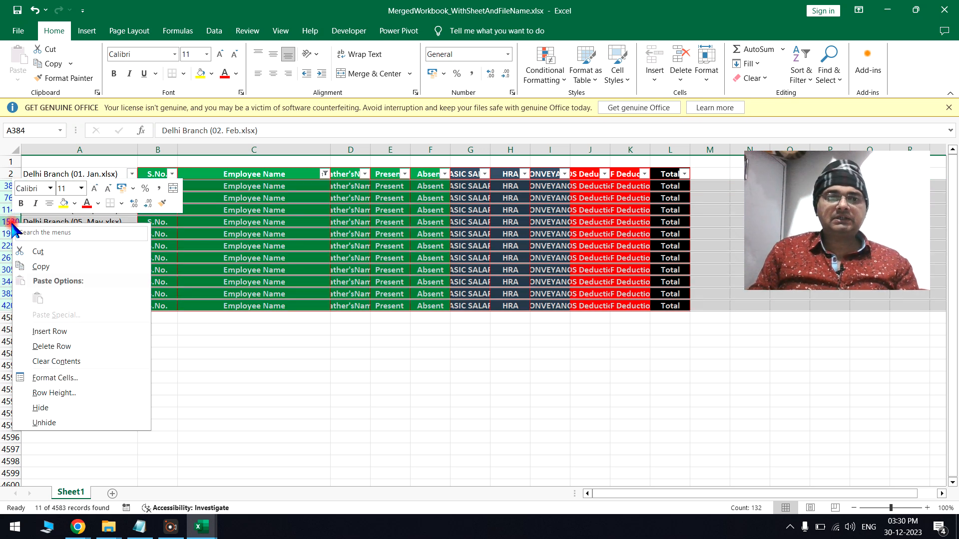
pyautogui.click(43, 345)
pyautogui.click(335, 274)
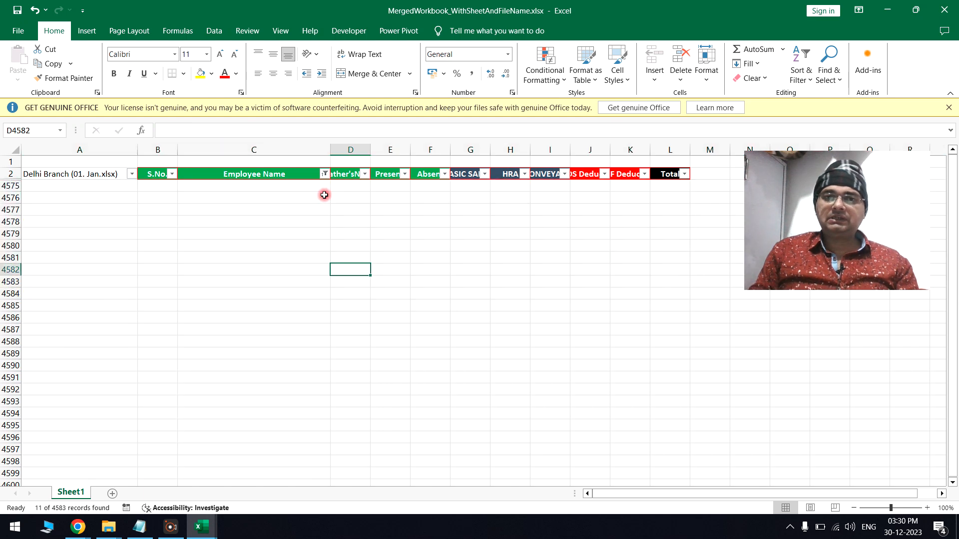
# Filter the Employee Name column by the blue cell colour and highlight the first repeated Kolkata Branch header cells
pyautogui.click(325, 175)
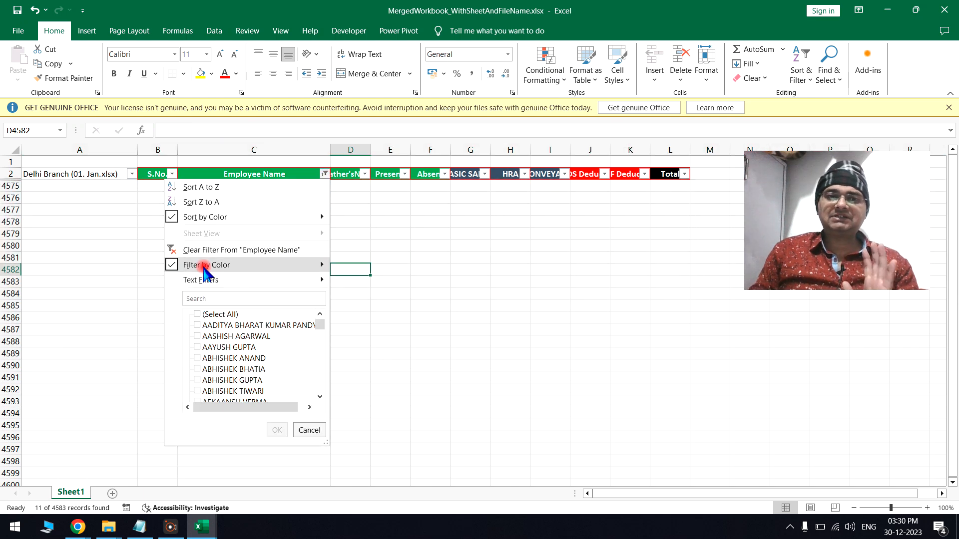
pyautogui.moveTo(216, 261)
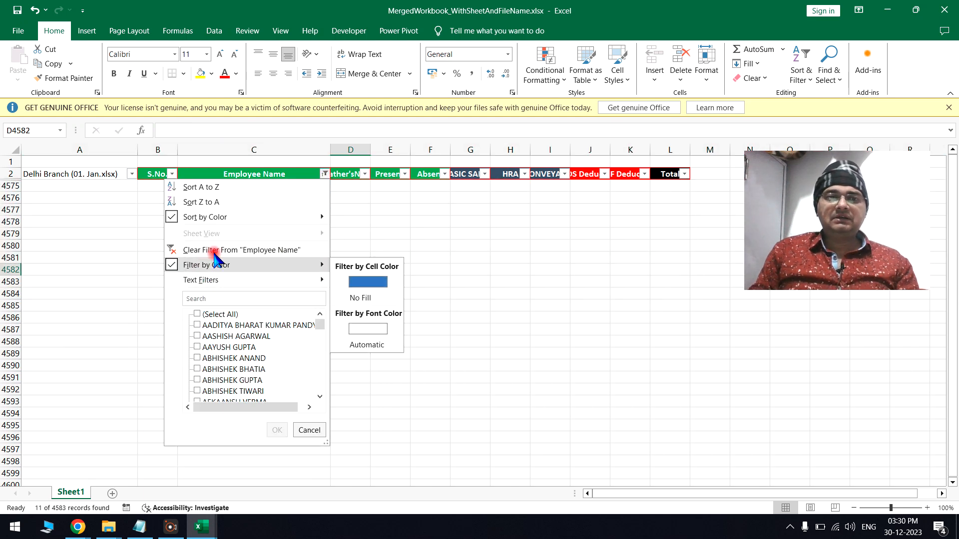
pyautogui.click(370, 283)
pyautogui.moveTo(322, 189); pyautogui.dragTo(317, 232)
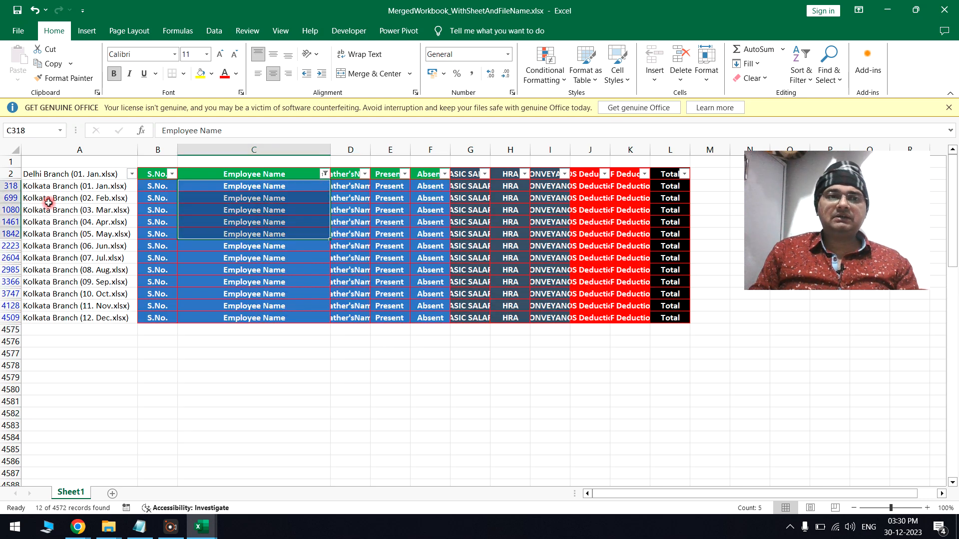
# Delete the repeated Kolkata Branch header rows from 318 to 4509, visible cells only, and clear the Employee Name filter
pyautogui.moveTo(17, 186); pyautogui.dragTo(15, 318)
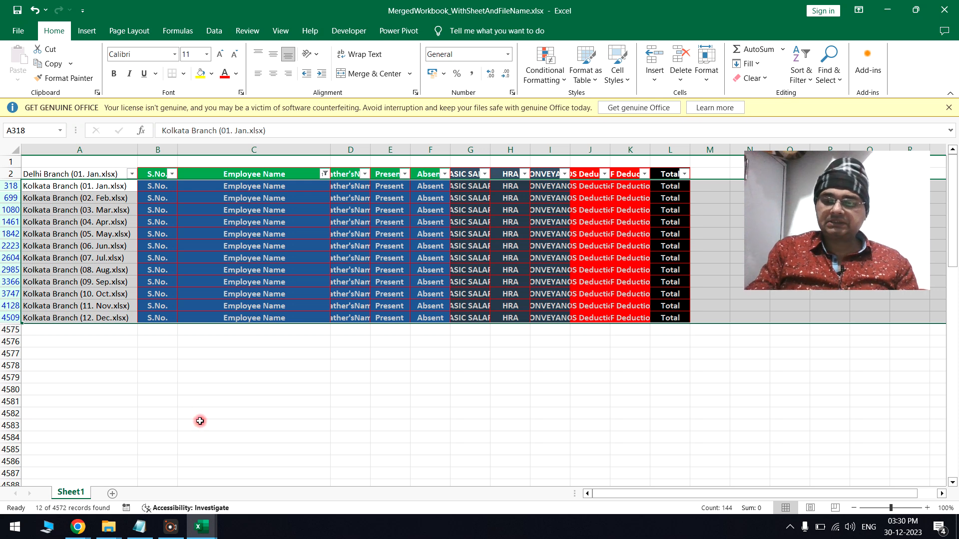
pyautogui.hotkey('alt', ';')
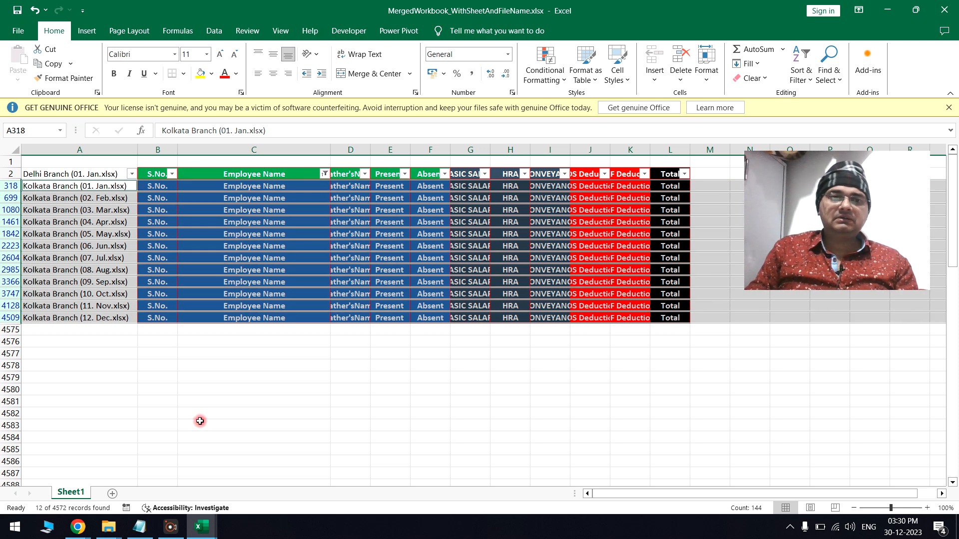
pyautogui.rightClick(11, 234)
pyautogui.click(61, 357)
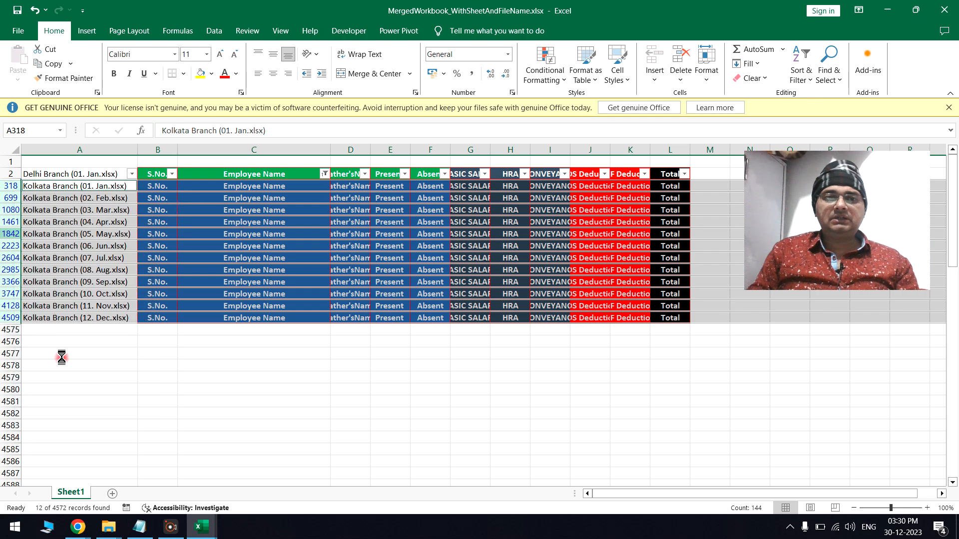
pyautogui.click(324, 174)
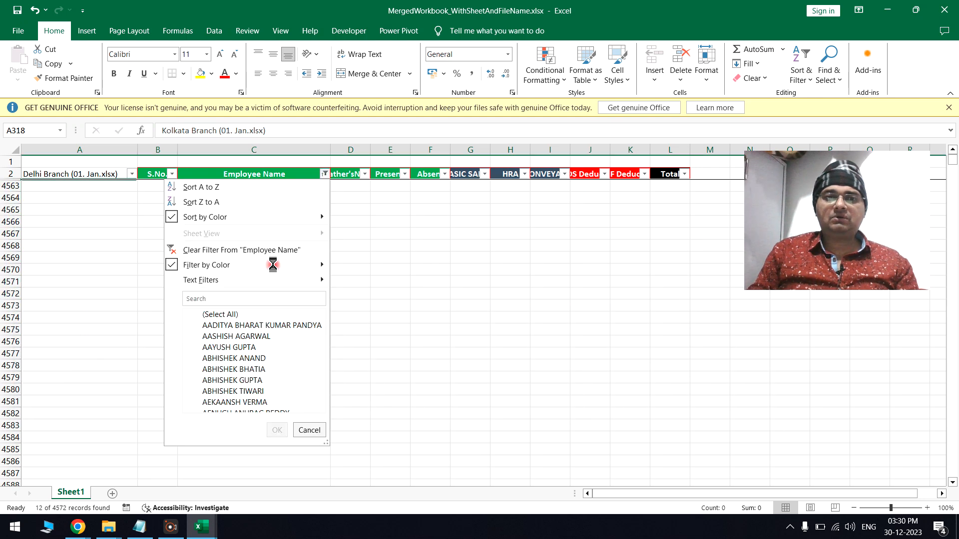
pyautogui.click(196, 249)
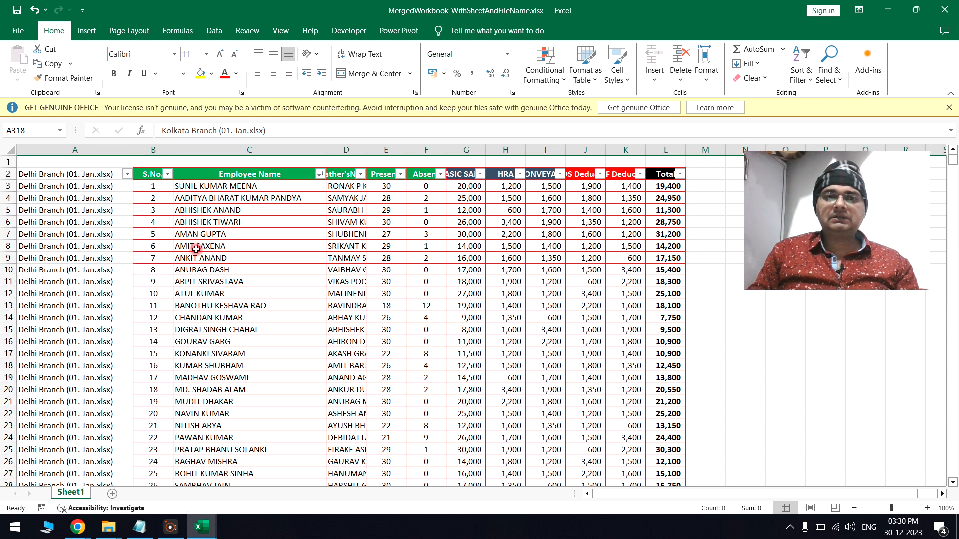
# Examine the merged sheet's employee and salary records for leftover header rows between the data
pyautogui.moveTo(287, 185); pyautogui.dragTo(293, 460)
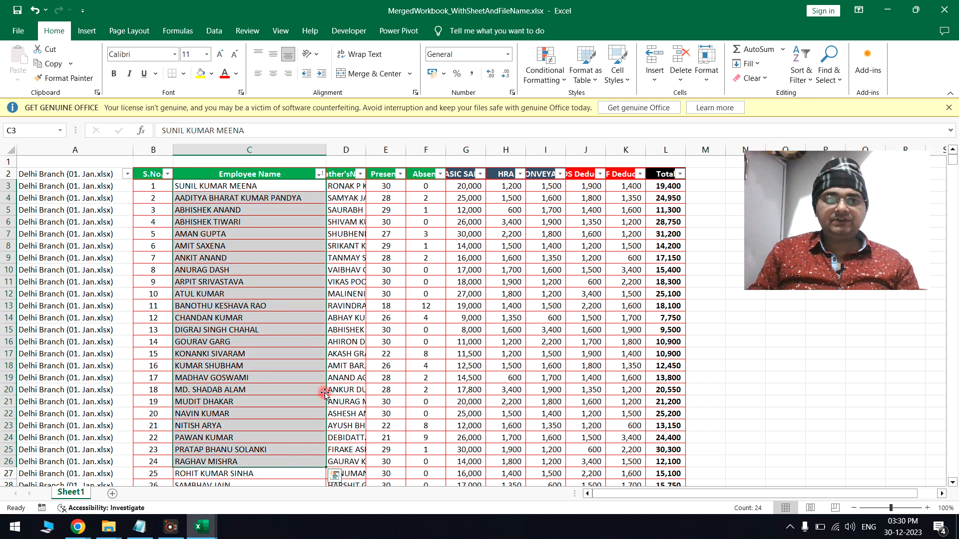
pyautogui.moveTo(150, 176); pyautogui.dragTo(594, 176)
pyautogui.moveTo(151, 248); pyautogui.dragTo(620, 442)
pyautogui.scroll(-20, 619, 442)
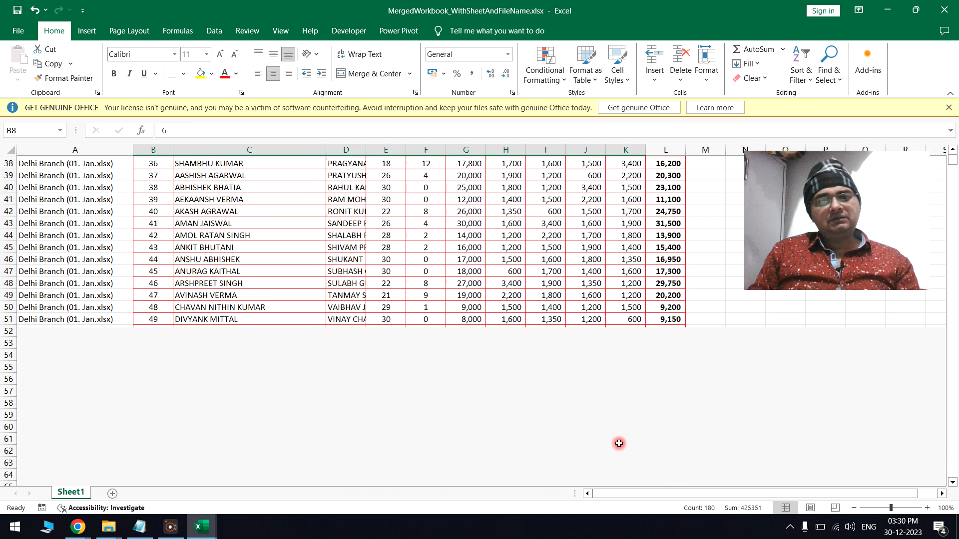
pyautogui.scroll(-20, 619, 444)
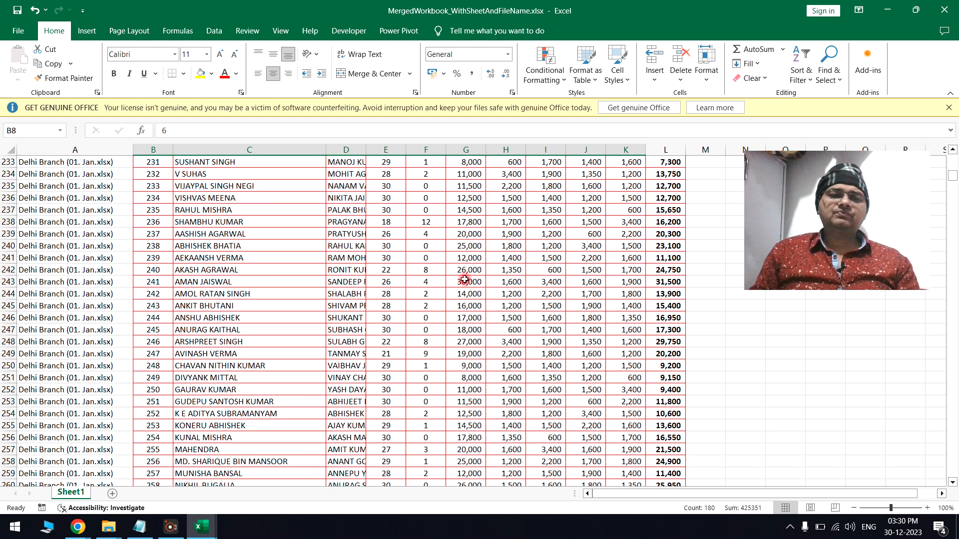
pyautogui.scroll(20, 262, 309)
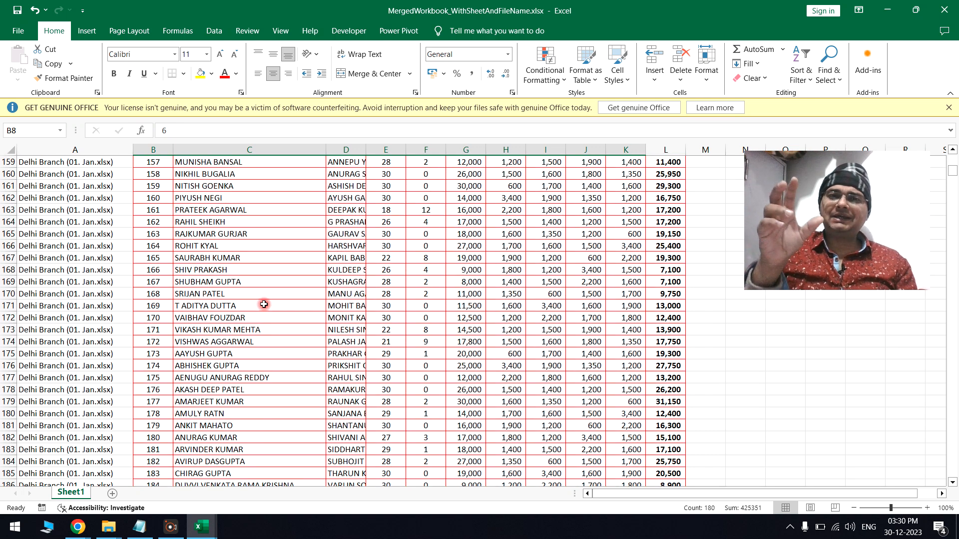
pyautogui.scroll(20, 263, 304)
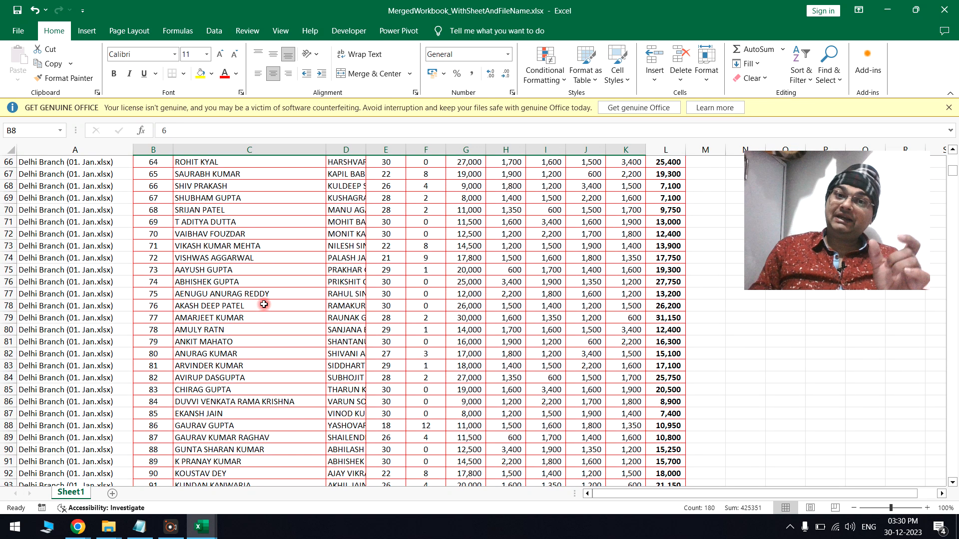
pyautogui.scroll(20, 264, 304)
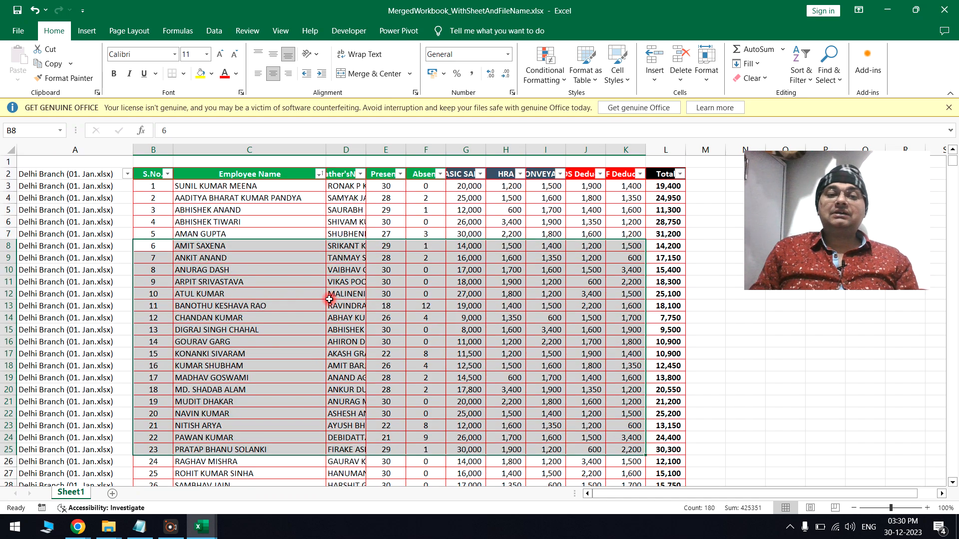
pyautogui.click(229, 231)
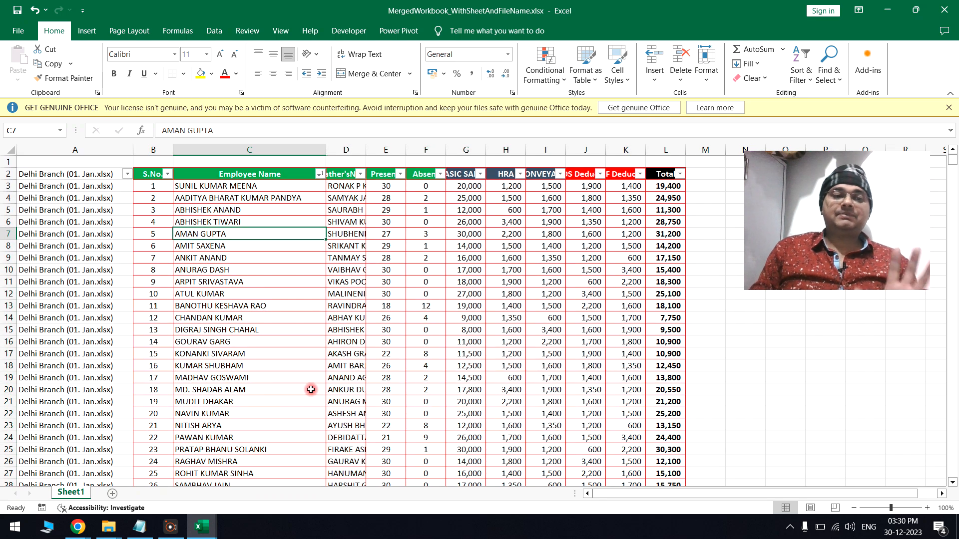
pyautogui.scroll(-13, 236, 377)
pyautogui.scroll(14, 230, 373)
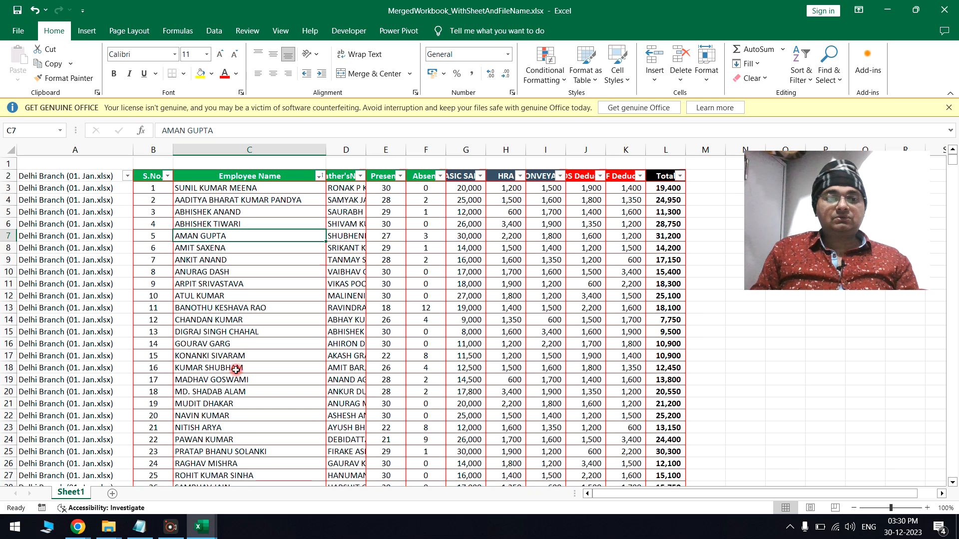
# Switch to the Chrome article on combining Excel files and review the MergeAllFilesAndSheets VBA code in section 5
pyautogui.moveTo(70, 530)
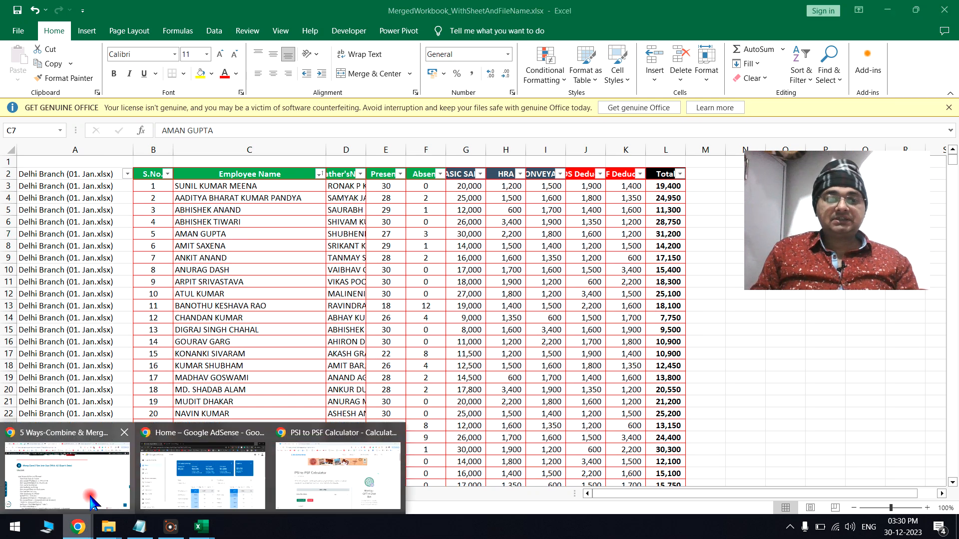
pyautogui.click(65, 470)
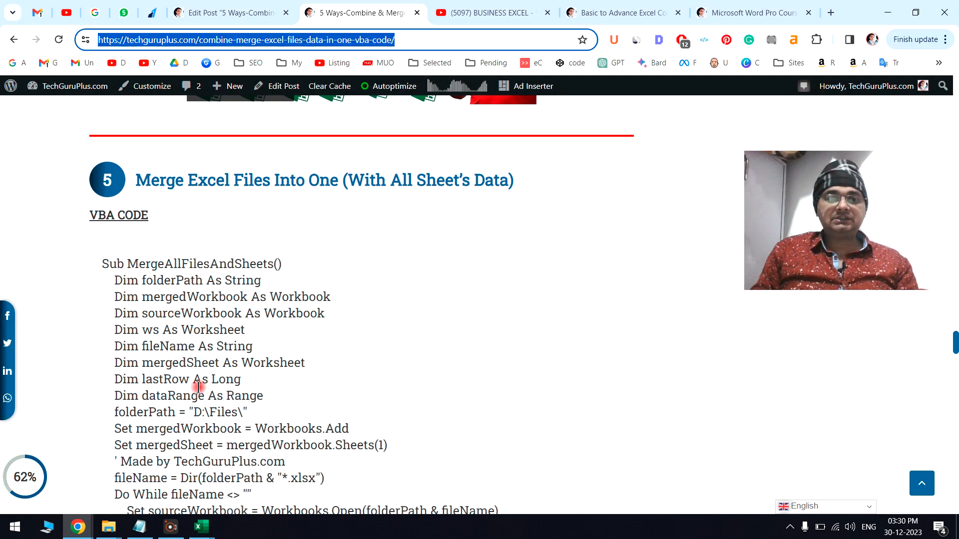
pyautogui.click(199, 387)
pyautogui.scroll(-7, 198, 387)
pyautogui.scroll(9, 198, 388)
pyautogui.scroll(-4, 198, 387)
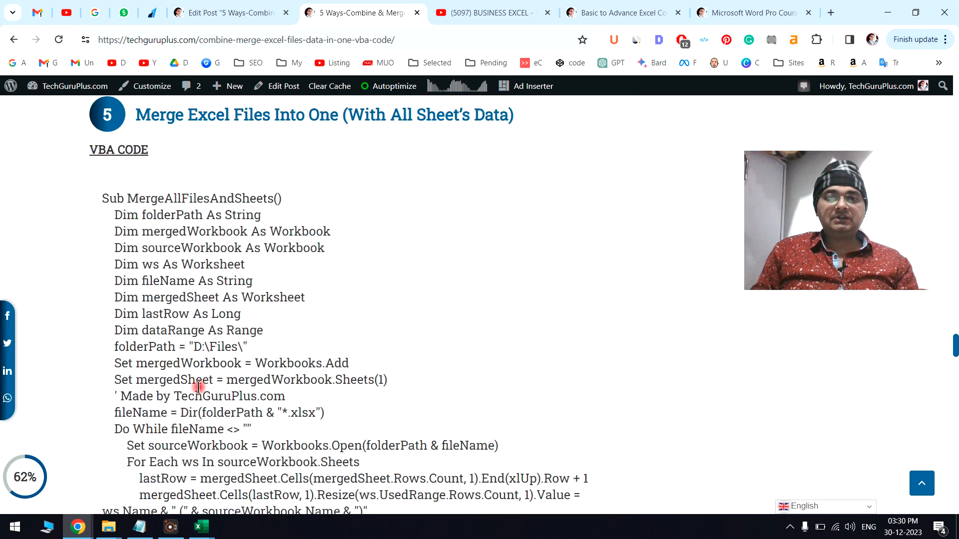
pyautogui.scroll(-4, 198, 387)
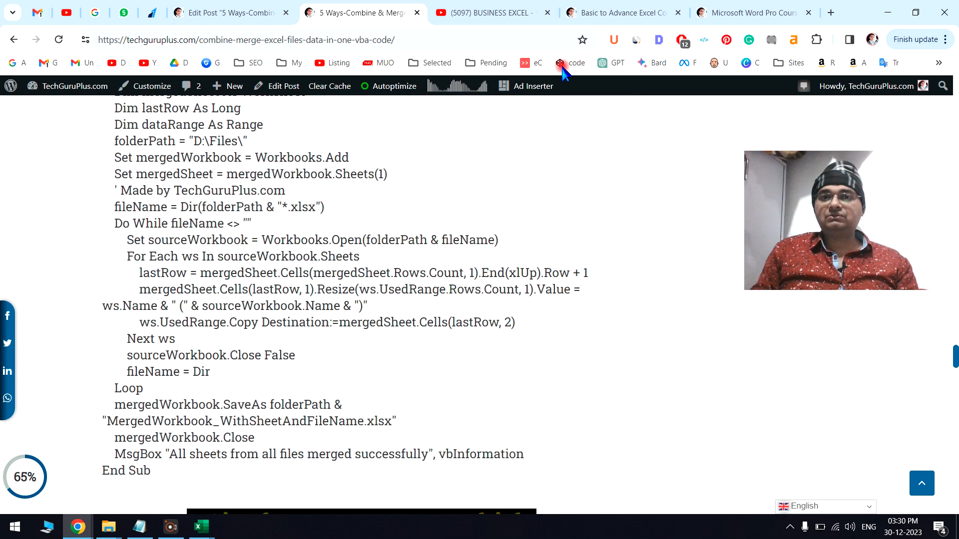
# View the Advance Excel and MS Word course pages, including their support contact details
pyautogui.click(643, 14)
pyautogui.scroll(-2, 554, 395)
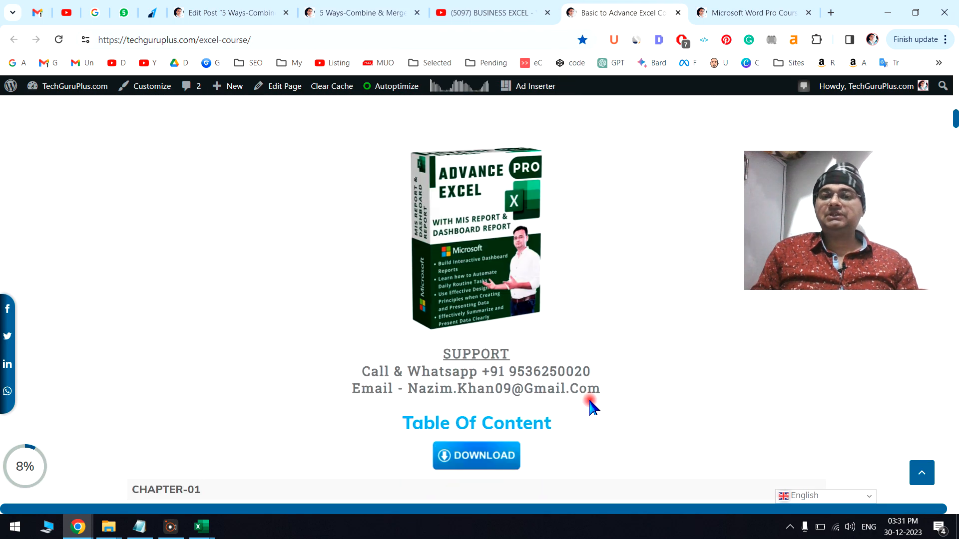
pyautogui.click(747, 14)
pyautogui.scroll(-1, 604, 342)
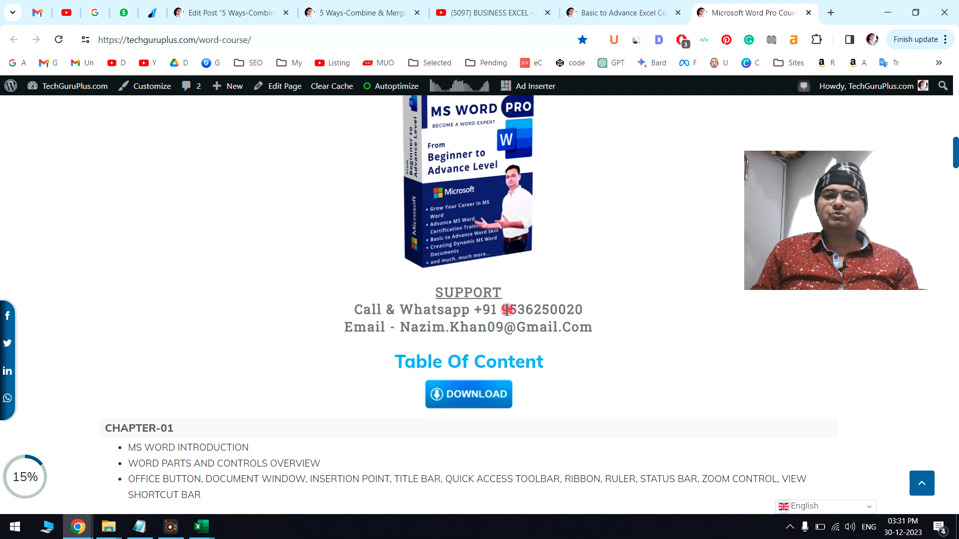
pyautogui.moveTo(502, 310); pyautogui.dragTo(584, 310)
pyautogui.click(594, 366)
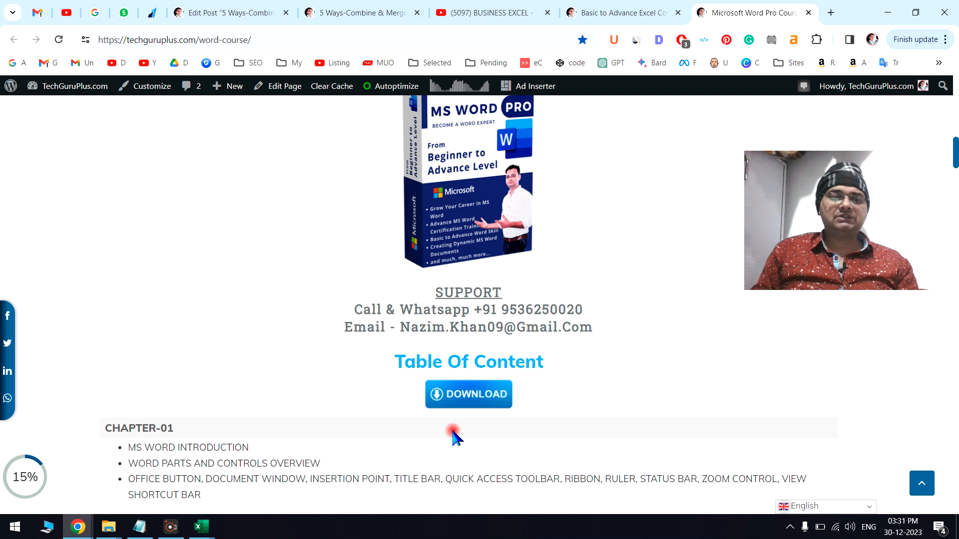
# Open the GST calculator for bulk amounts on eConvert.org
pyautogui.press('alt')
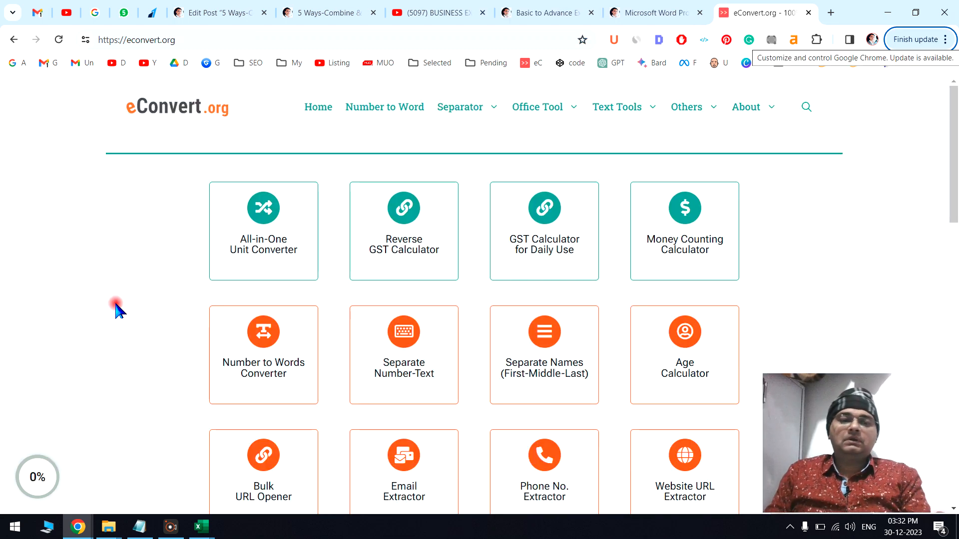
pyautogui.click(116, 304)
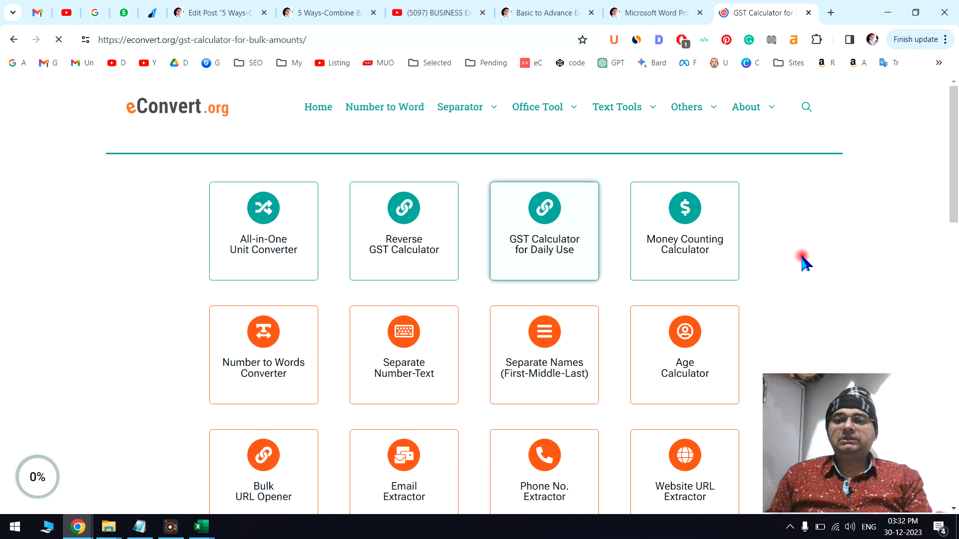
pyautogui.moveTo(957, 187); pyautogui.dragTo(956, 245)
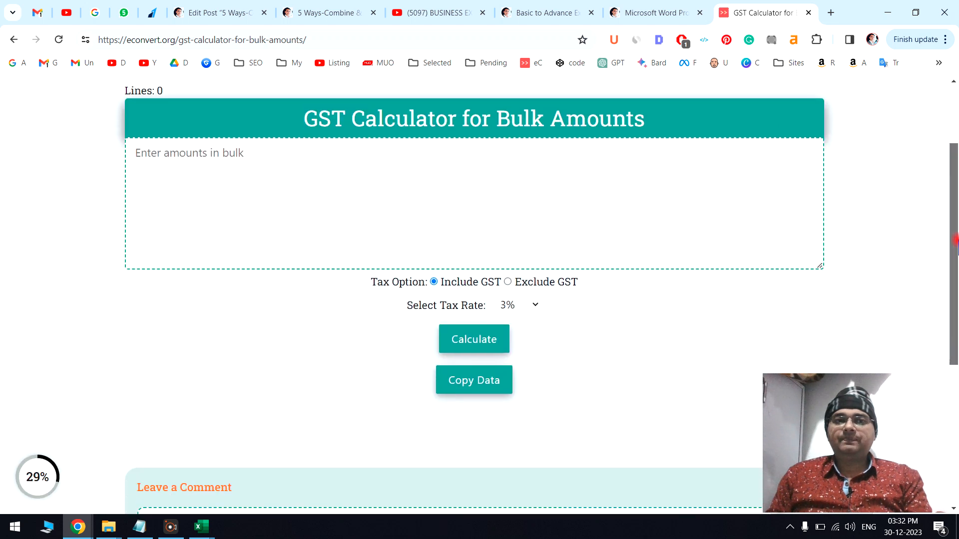
# Enter the amounts 4645, 253464, 678678 and 3435 and calculate their GST at 3% with tax included
pyautogui.click(321, 156)
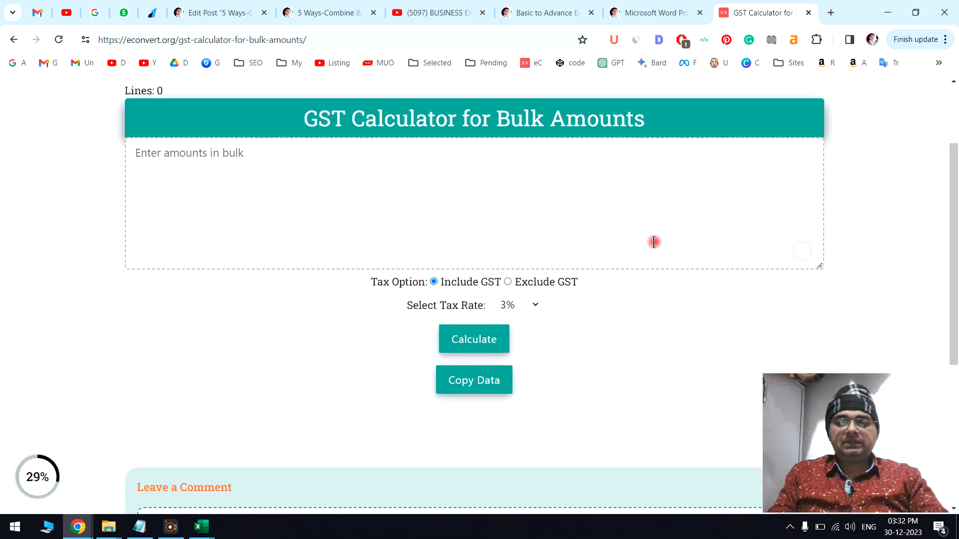
pyautogui.write('4645')
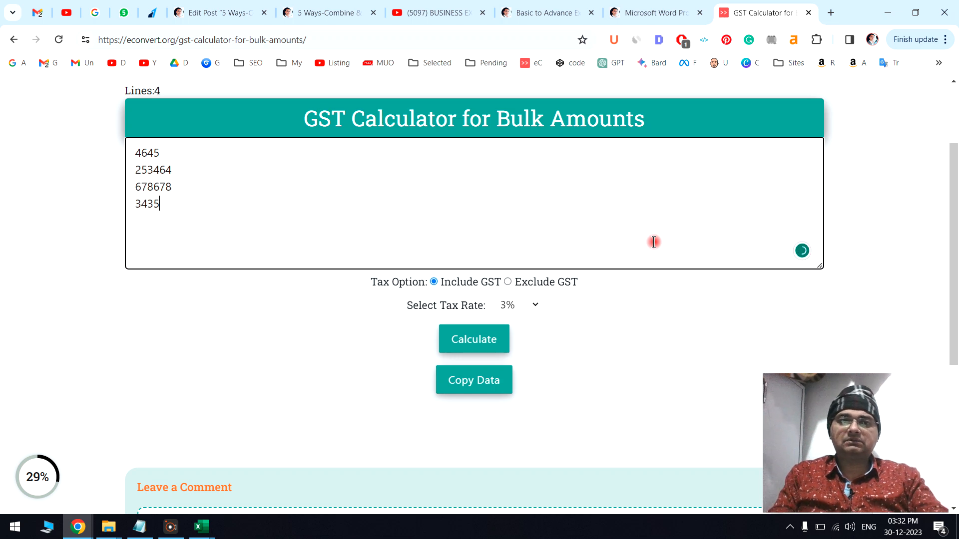
pyautogui.press('Return')
pyautogui.click(480, 343)
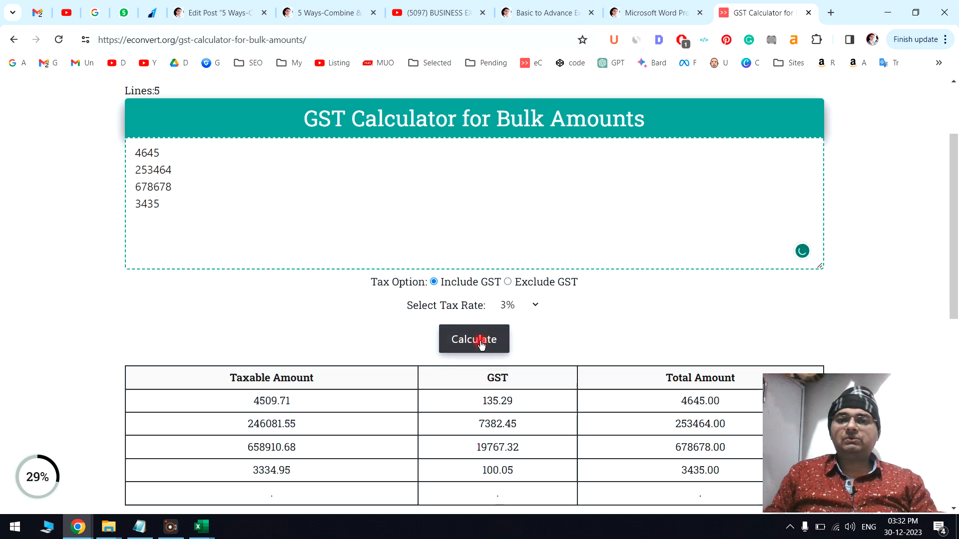
# Check the first amount's tax-inclusive result, and recalculate the four amounts at 3% with GST excluded
pyautogui.scroll(-1, 638, 317)
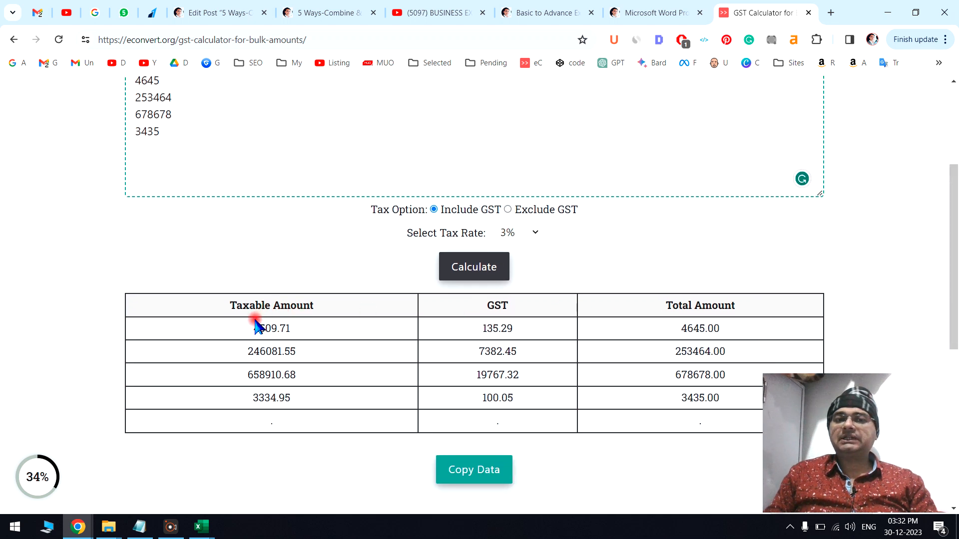
pyautogui.moveTo(256, 322); pyautogui.dragTo(279, 345)
pyautogui.moveTo(678, 331); pyautogui.dragTo(710, 332)
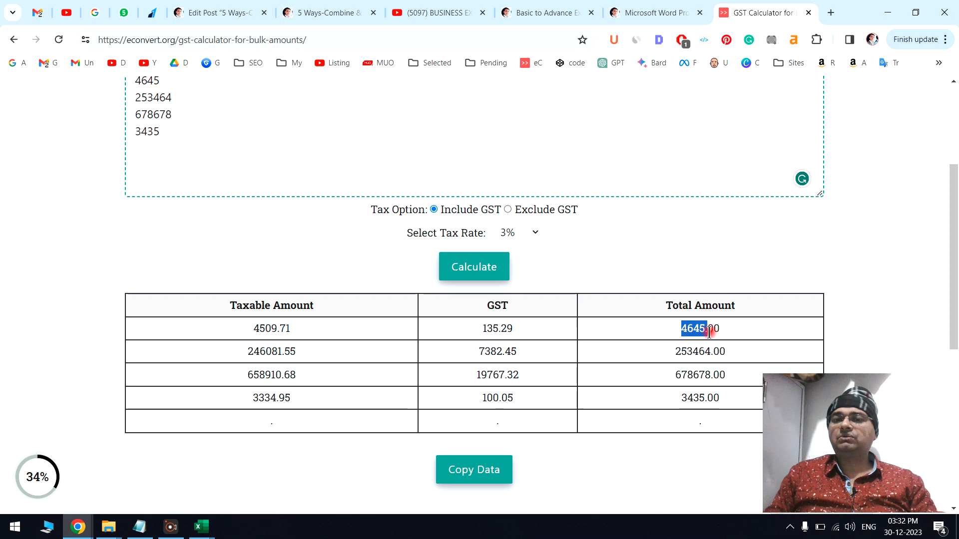
pyautogui.scroll(1, 795, 310)
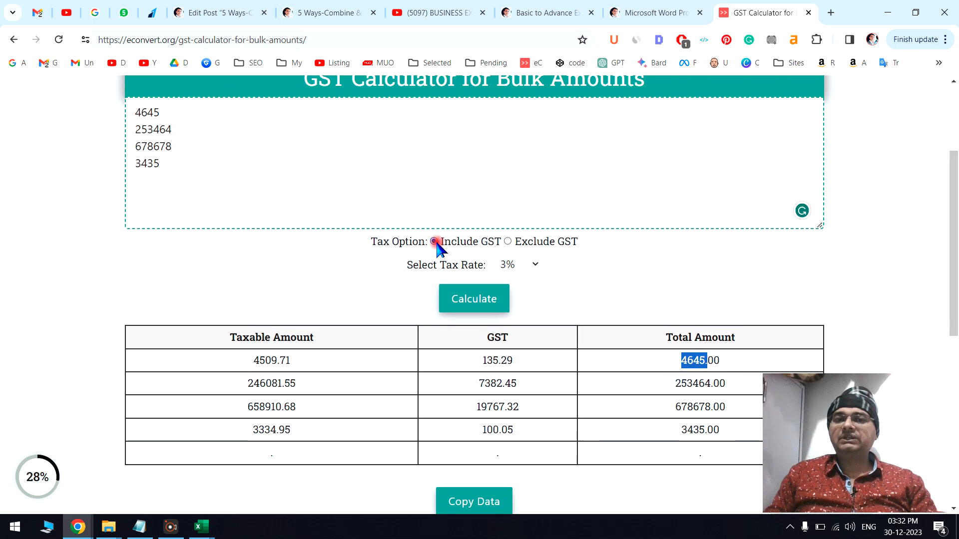
pyautogui.click(496, 296)
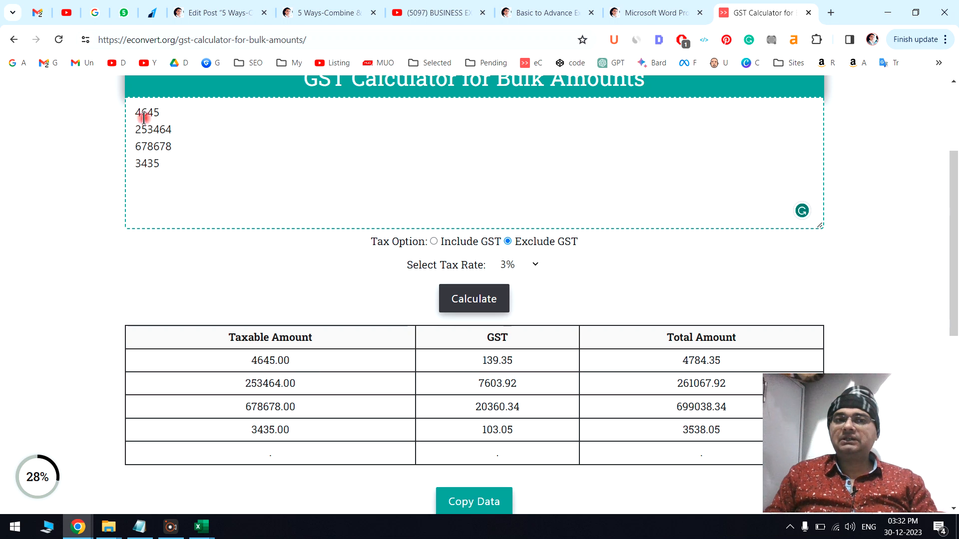
pyautogui.moveTo(136, 112); pyautogui.dragTo(158, 111)
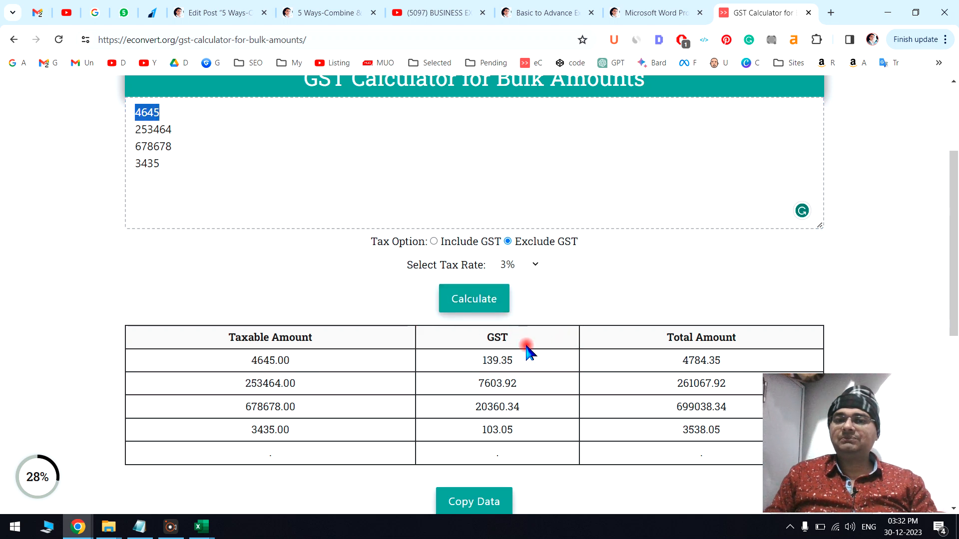
# Recalculate the four amounts with GST excluded, first at a 12% tax rate and again at 18%
pyautogui.click(533, 265)
pyautogui.click(512, 317)
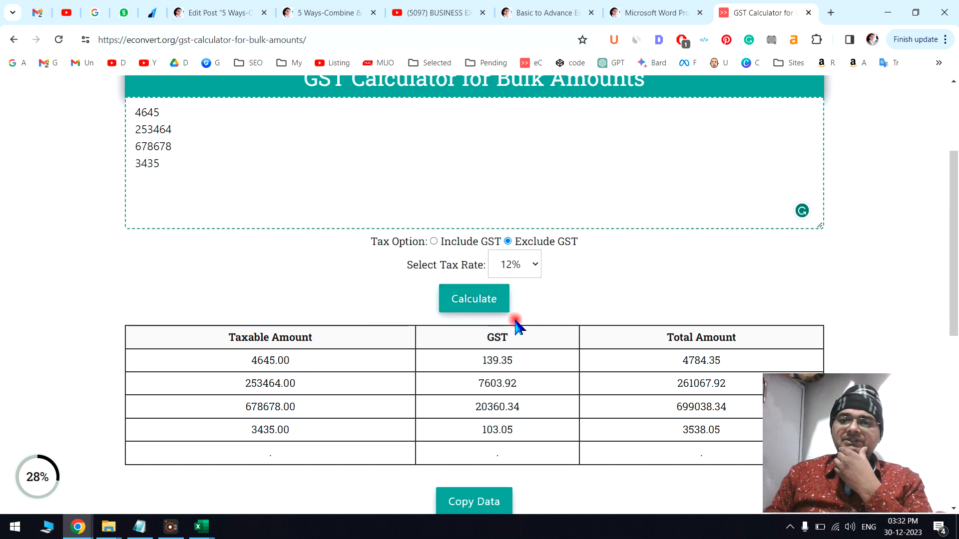
pyautogui.click(487, 299)
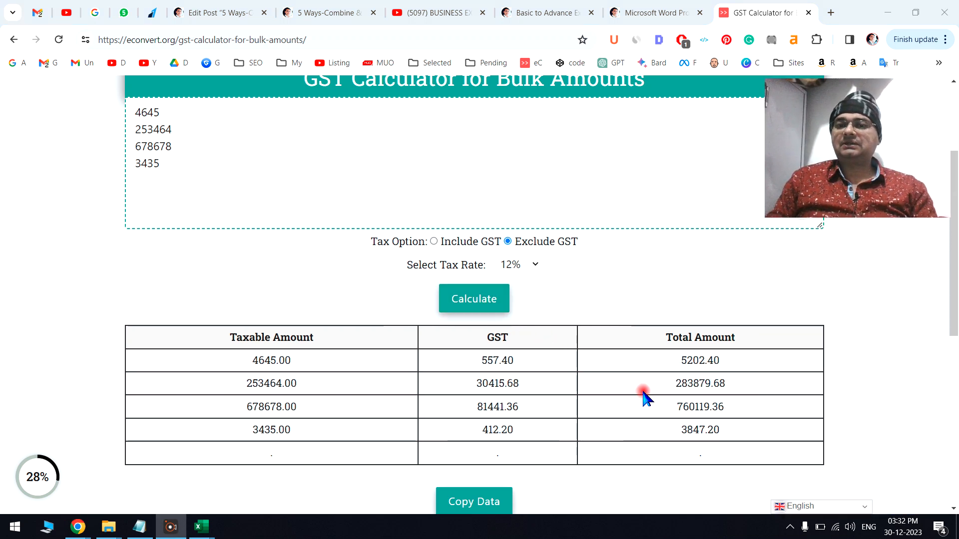
pyautogui.click(511, 265)
pyautogui.click(512, 330)
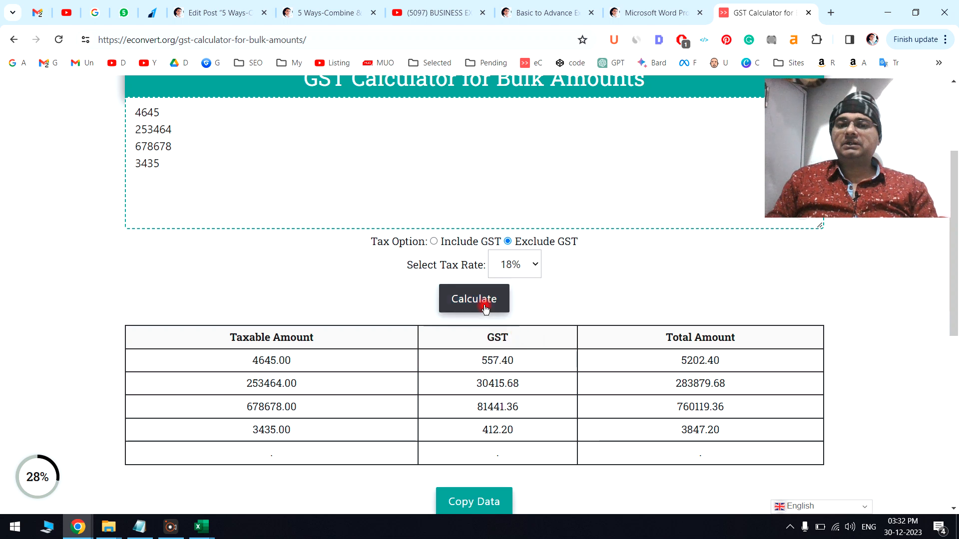
pyautogui.click(486, 308)
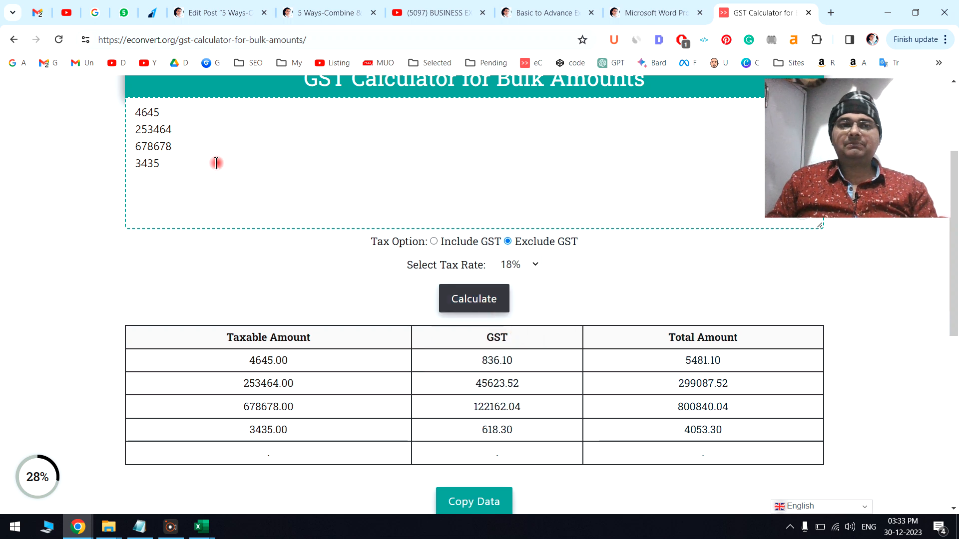
# Switch the tax option to Include GST and recalculate the four amounts at 18%
pyautogui.hotkey('ctrl', 'a')
pyautogui.click(319, 168)
pyautogui.scroll(1, 309, 200)
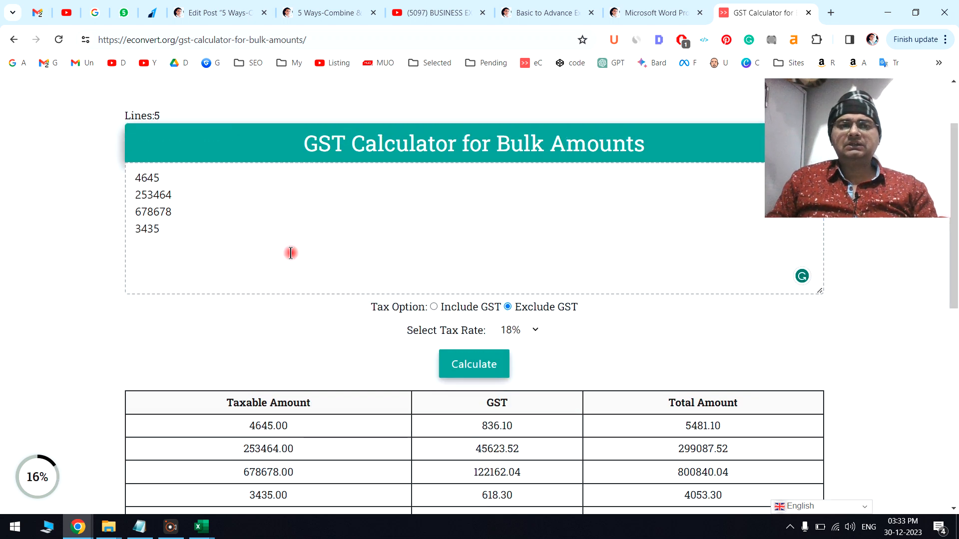
pyautogui.scroll(-1, 458, 244)
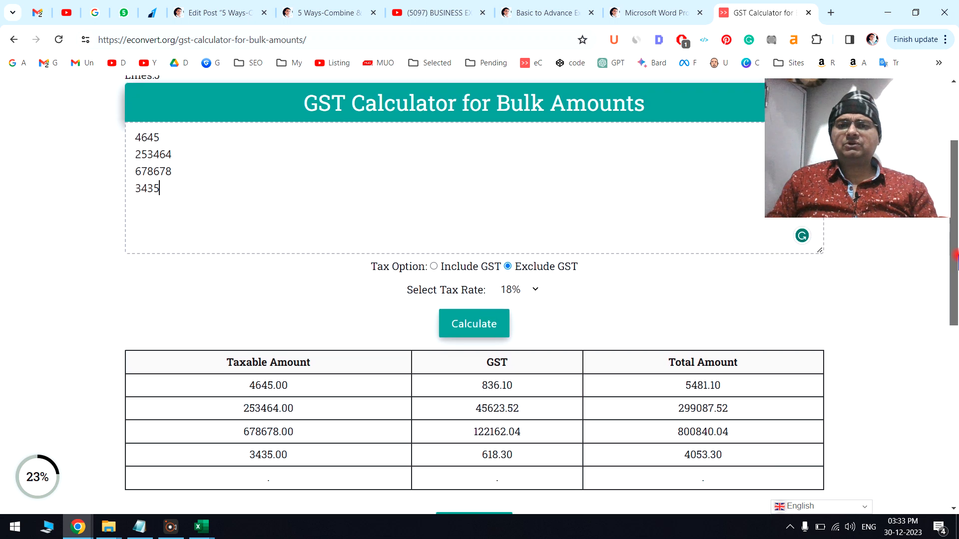
pyautogui.click(434, 262)
pyautogui.click(473, 318)
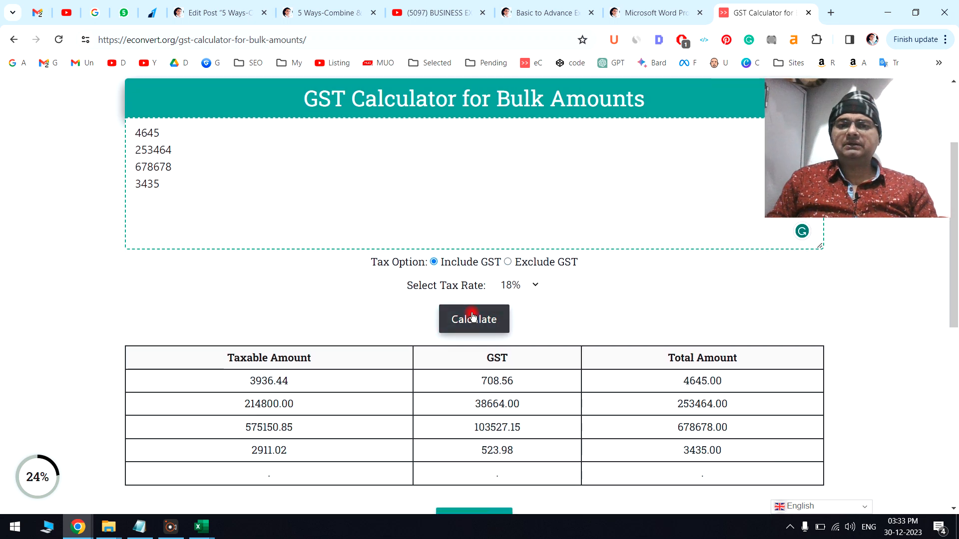
# Replace the amounts with 16000, calculate its GST at 18% with tax included, and review the resulting total, GST and taxable amount
pyautogui.click(206, 181)
pyautogui.hotkey('ctrl', 'a')
pyautogui.scroll(1, 200, 215)
pyautogui.write('16')
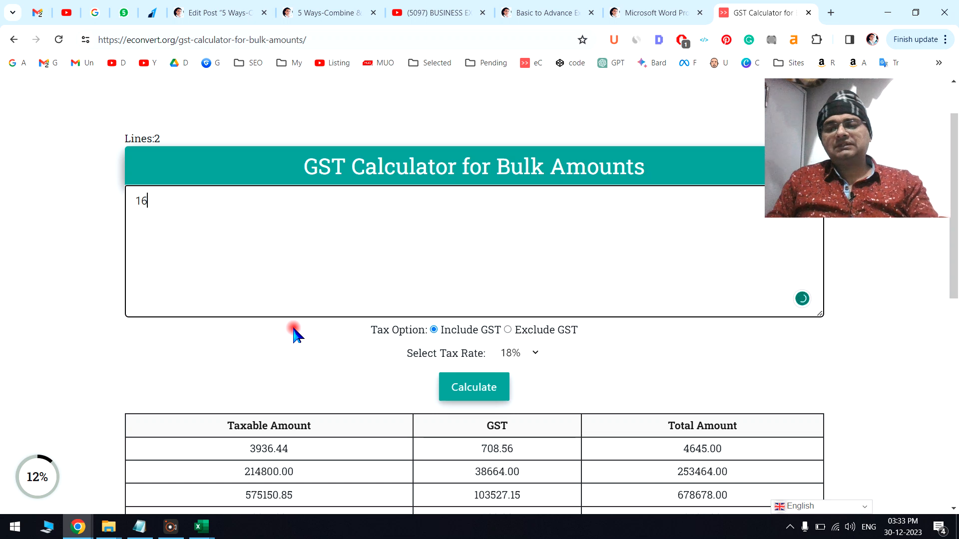
pyautogui.write('000')
pyautogui.click(481, 381)
pyautogui.scroll(-1, 480, 380)
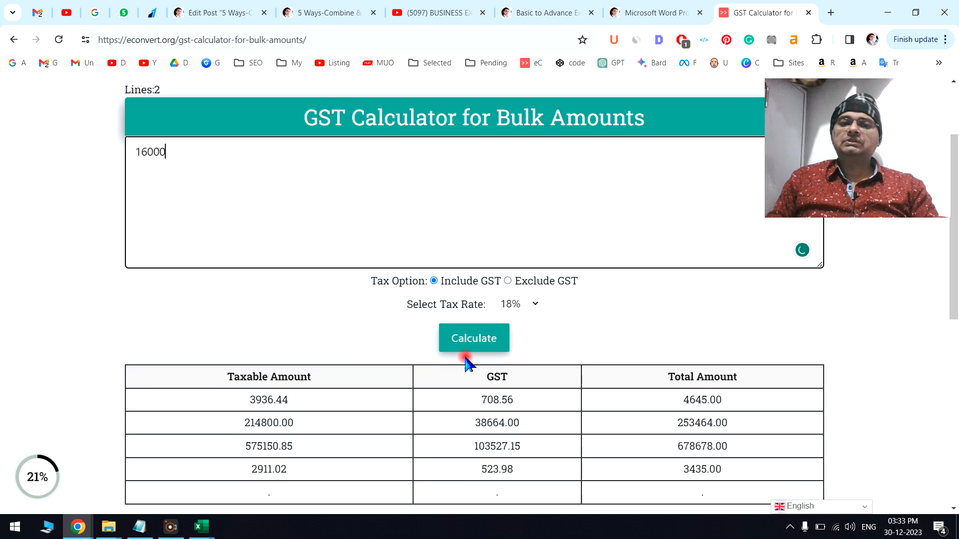
pyautogui.click(508, 335)
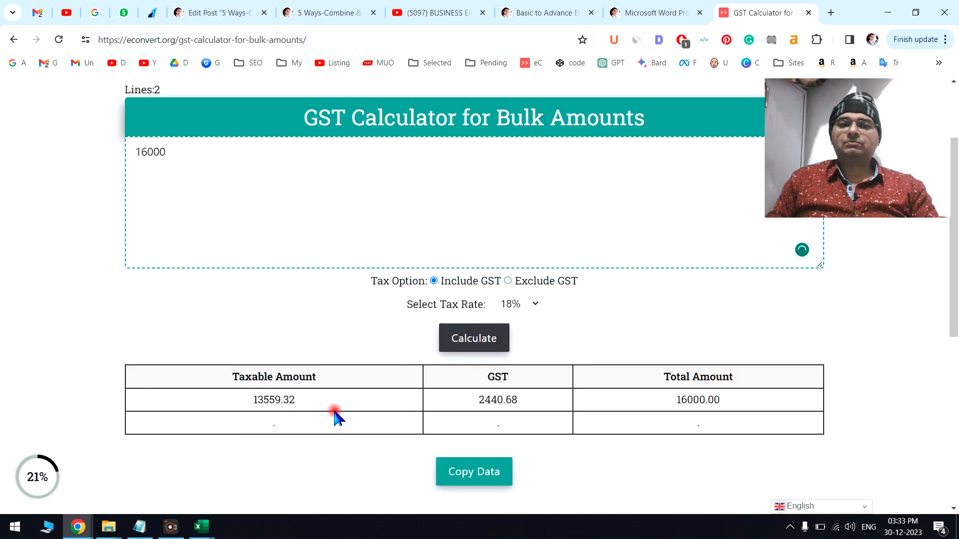
pyautogui.moveTo(681, 404); pyautogui.dragTo(722, 400)
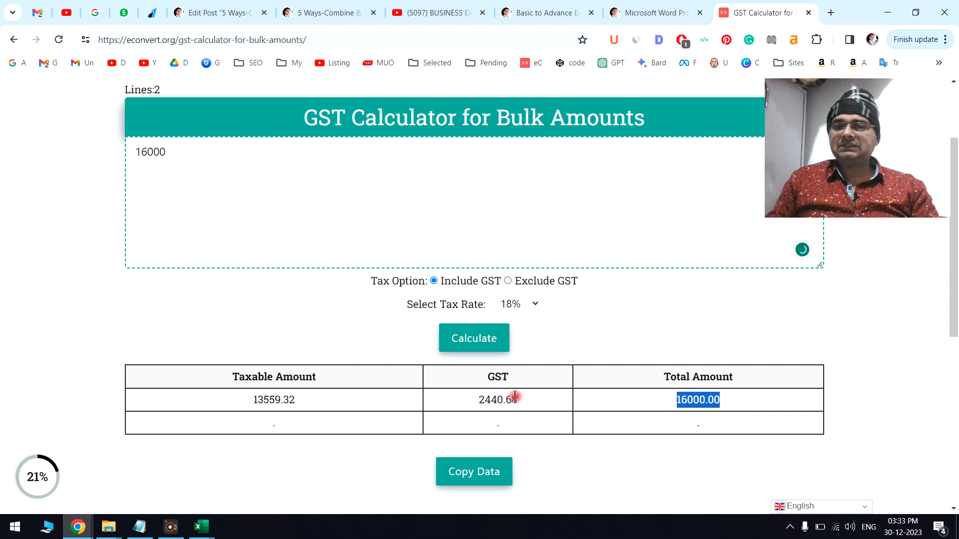
pyautogui.moveTo(518, 400); pyautogui.dragTo(478, 400)
pyautogui.moveTo(311, 408); pyautogui.dragTo(220, 399)
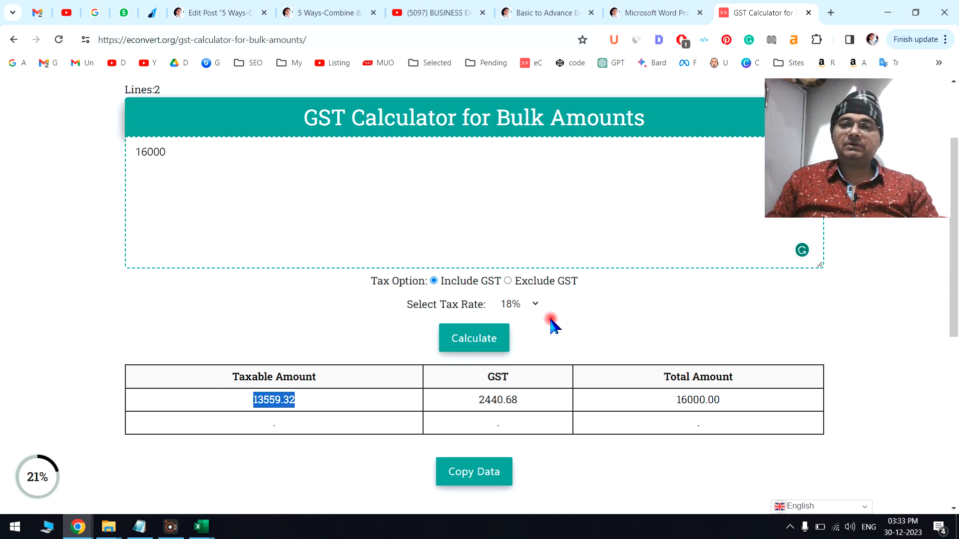
# Recalculate 16000 at 18% with GST excluded and review its taxable amount, GST and total
pyautogui.click(508, 281)
pyautogui.click(488, 336)
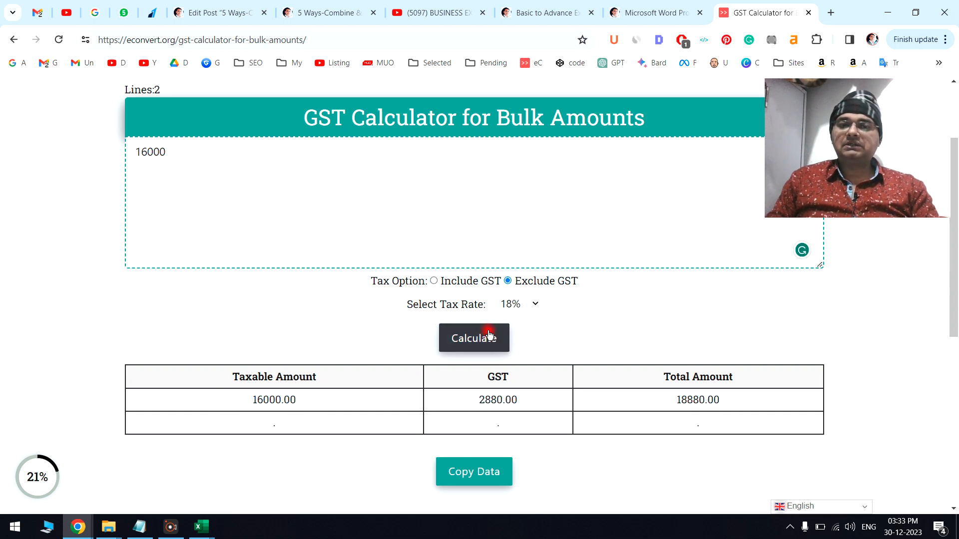
pyautogui.moveTo(255, 399); pyautogui.dragTo(294, 400)
pyautogui.moveTo(463, 411); pyautogui.dragTo(531, 408)
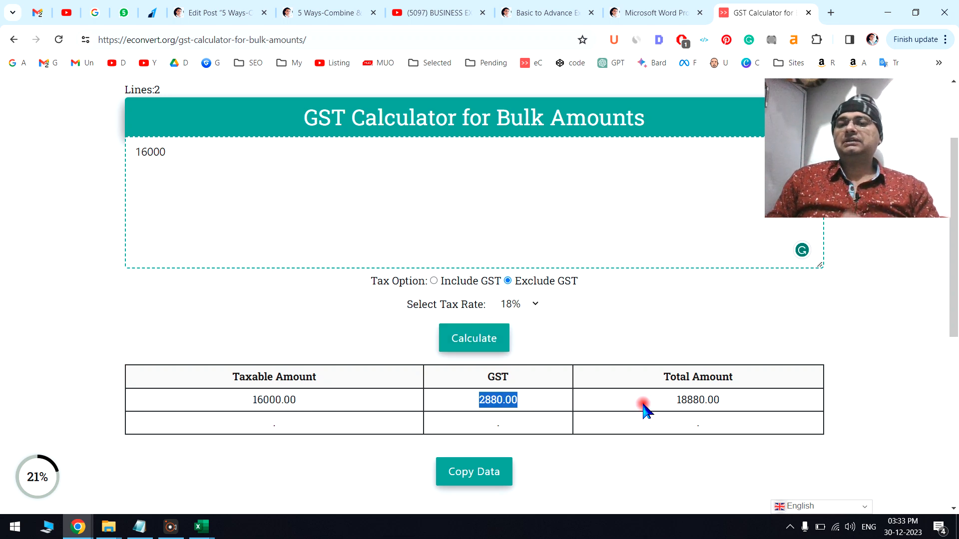
pyautogui.moveTo(645, 409); pyautogui.dragTo(690, 403)
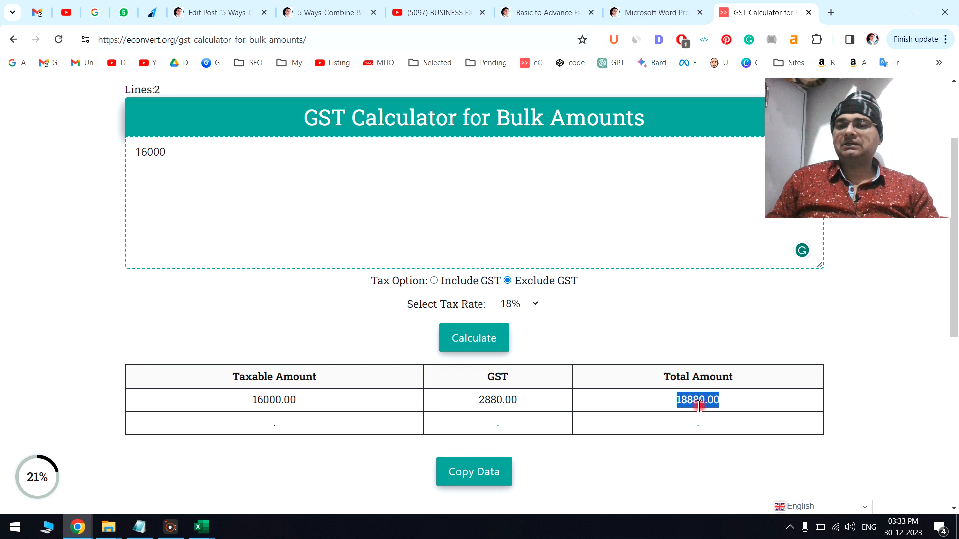
pyautogui.click(696, 414)
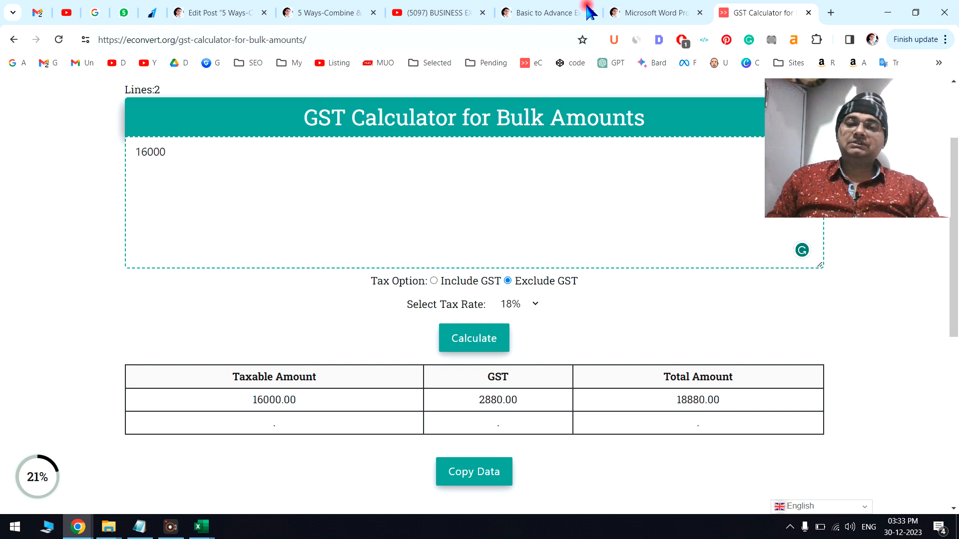
pyautogui.moveTo(253, 399); pyautogui.dragTo(525, 401)
pyautogui.moveTo(417, 125); pyautogui.dragTo(462, 126)
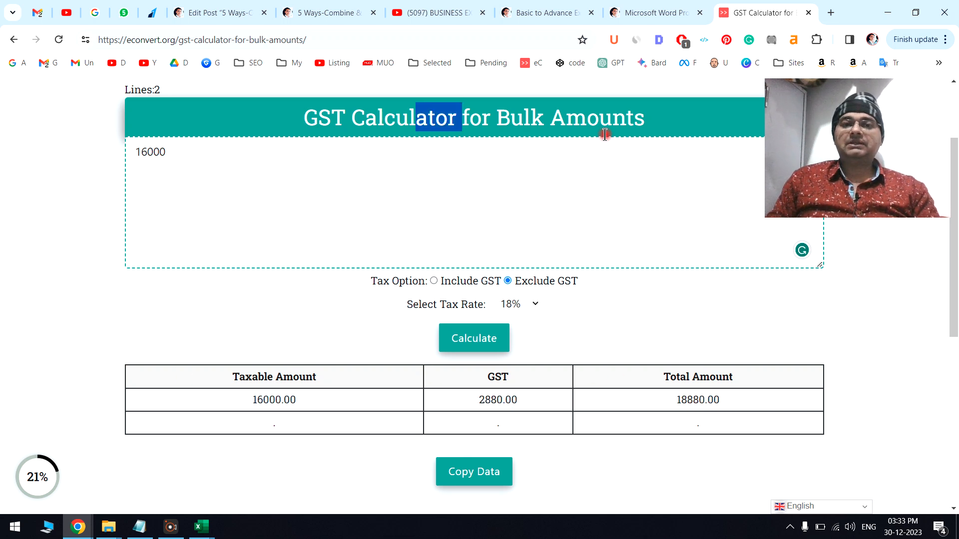
# Return to the eConvert.org home page and look through its full list of online tools
pyautogui.scroll(3, 590, 241)
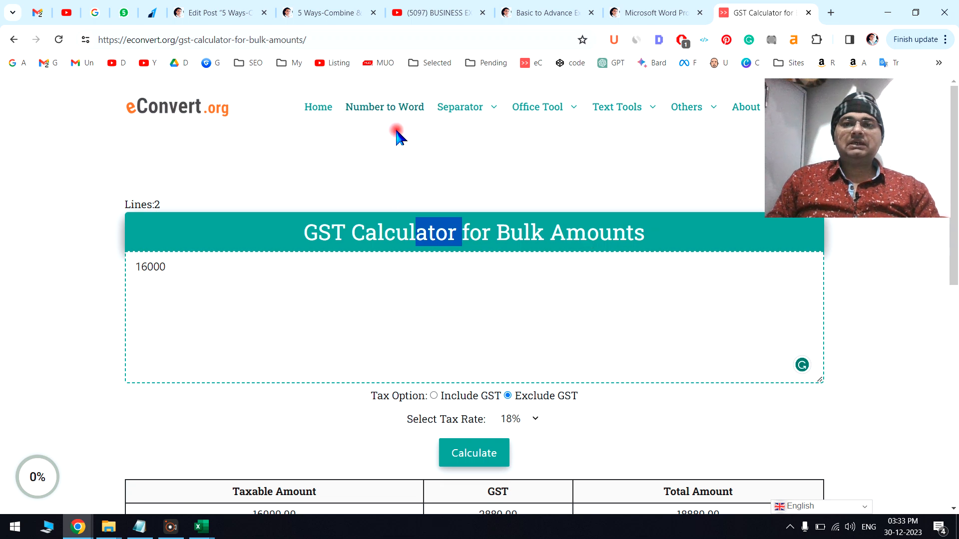
pyautogui.click(17, 41)
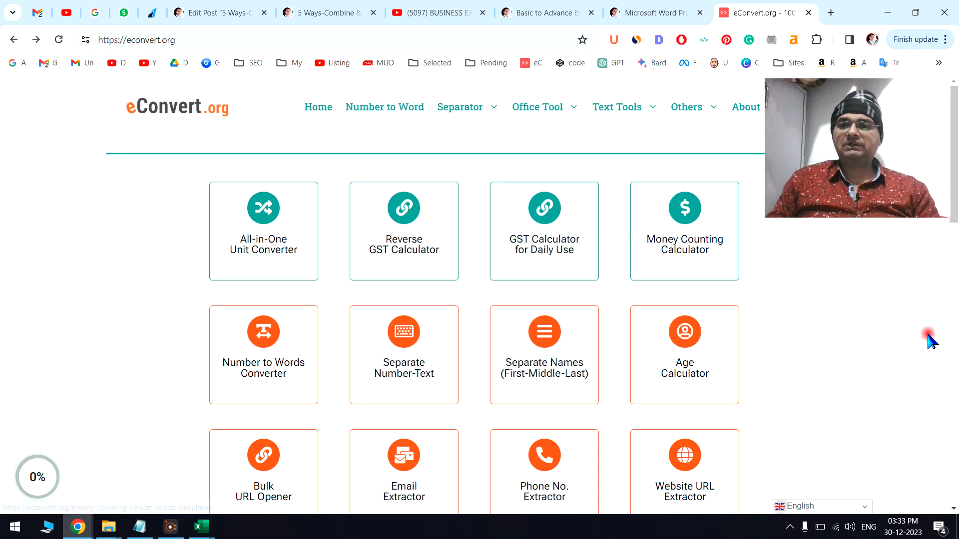
pyautogui.scroll(-10, 643, 397)
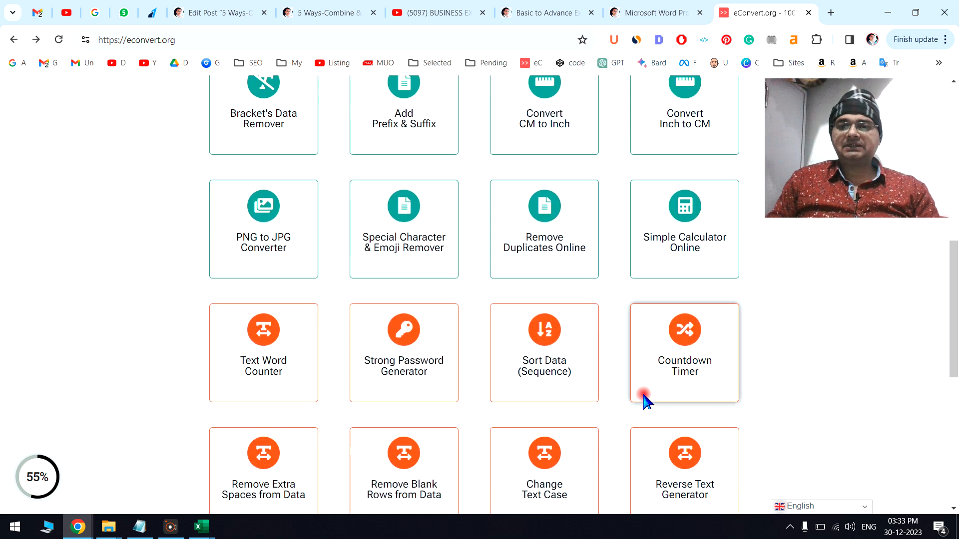
pyautogui.scroll(-7, 644, 397)
pyautogui.scroll(17, 644, 398)
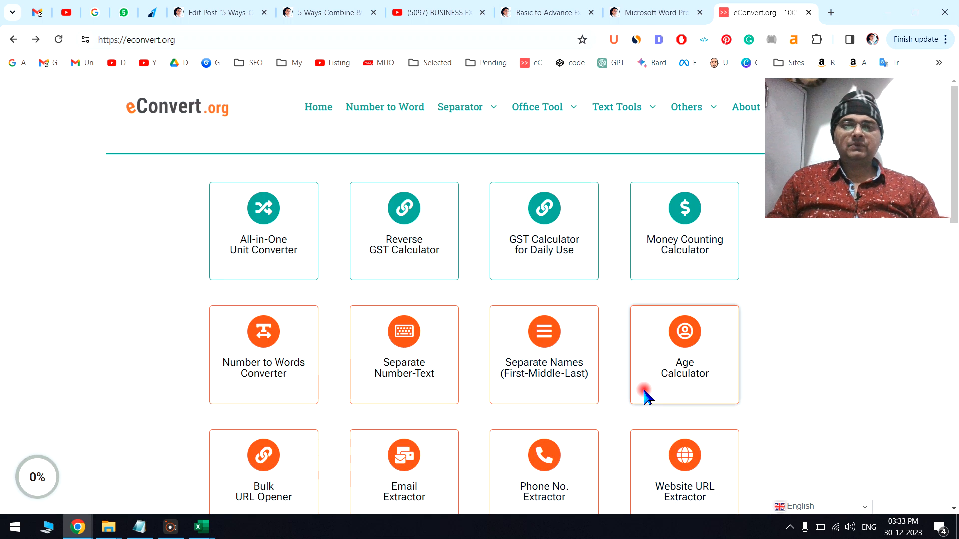